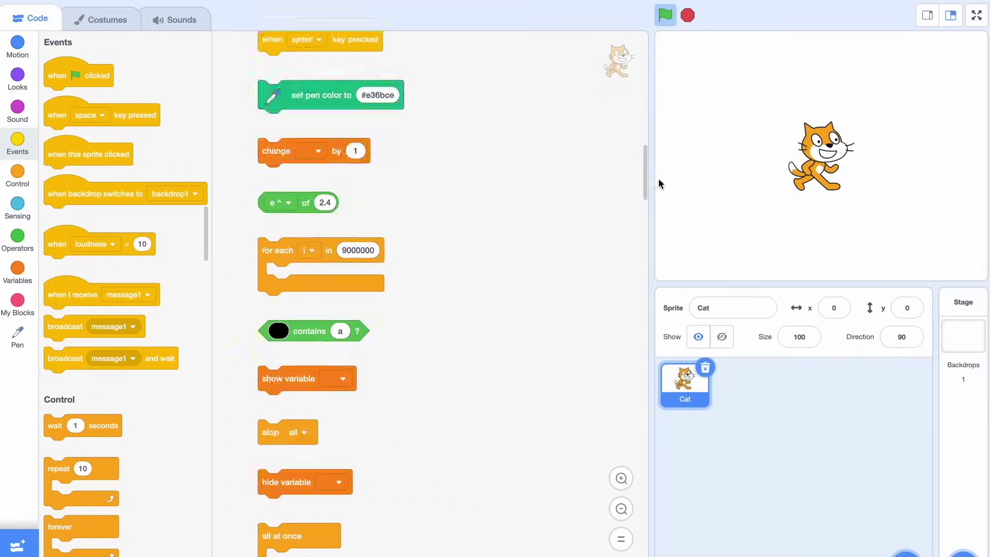
scroll(641, 232, "down", 5)
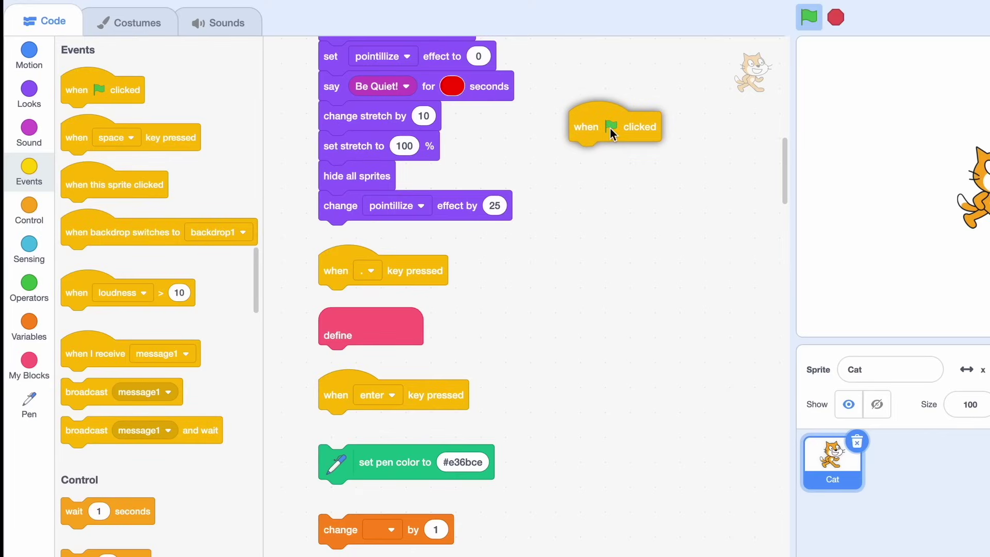
Drop the flag hat, then give the key-press script set-to-0 and a while-contains loop.
left_click_drag(610, 129, 131, 152)
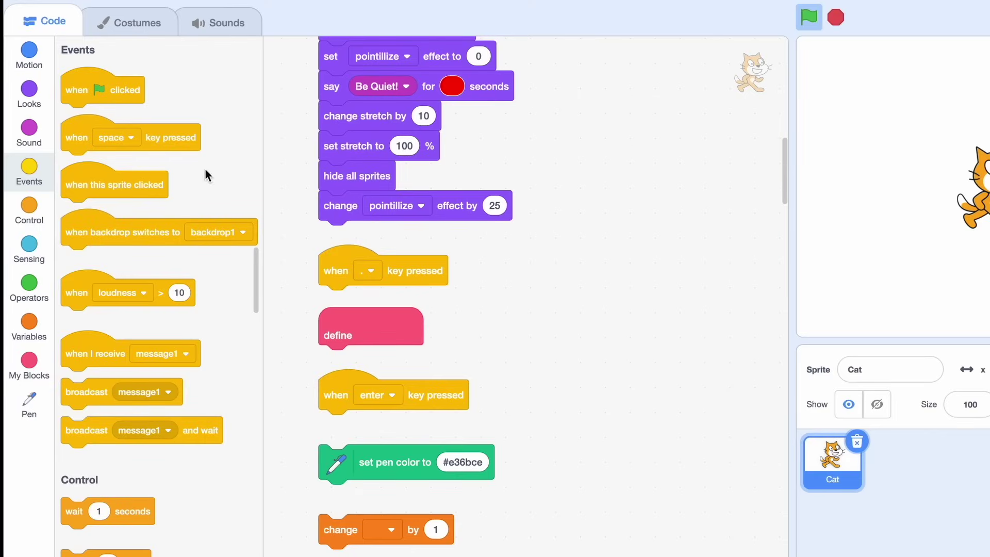
left_click_drag(336, 273, 579, 153)
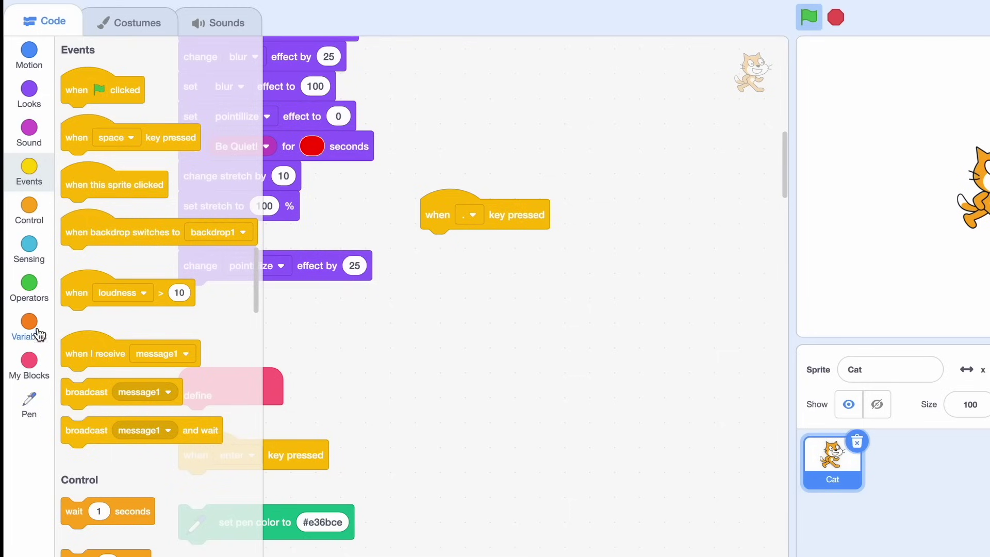
left_click(29, 329)
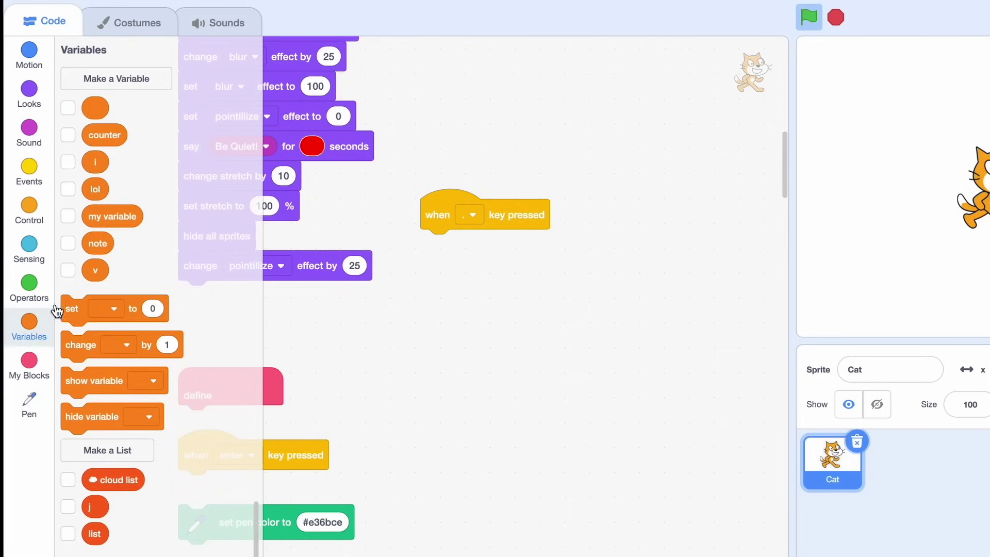
left_click_drag(72, 310, 431, 246)
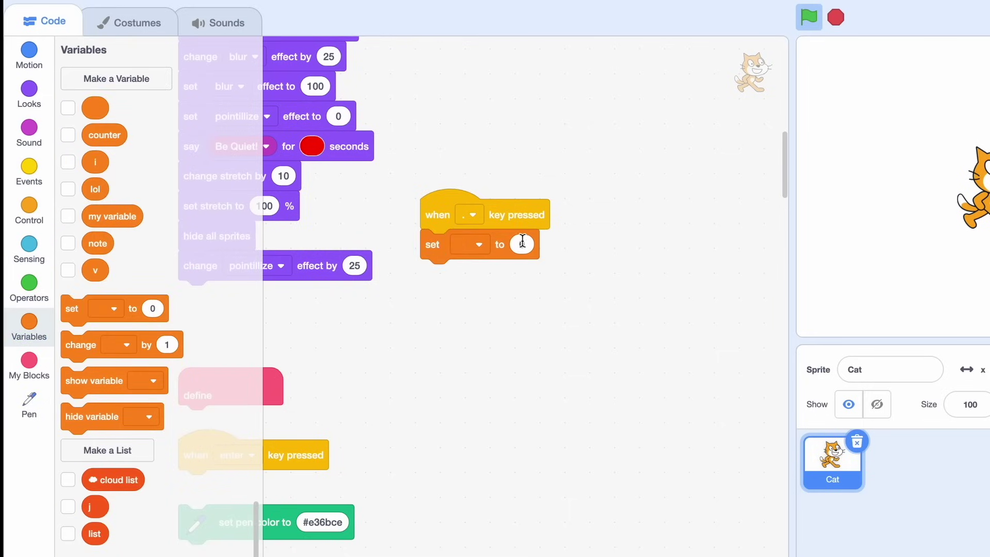
left_click(522, 244)
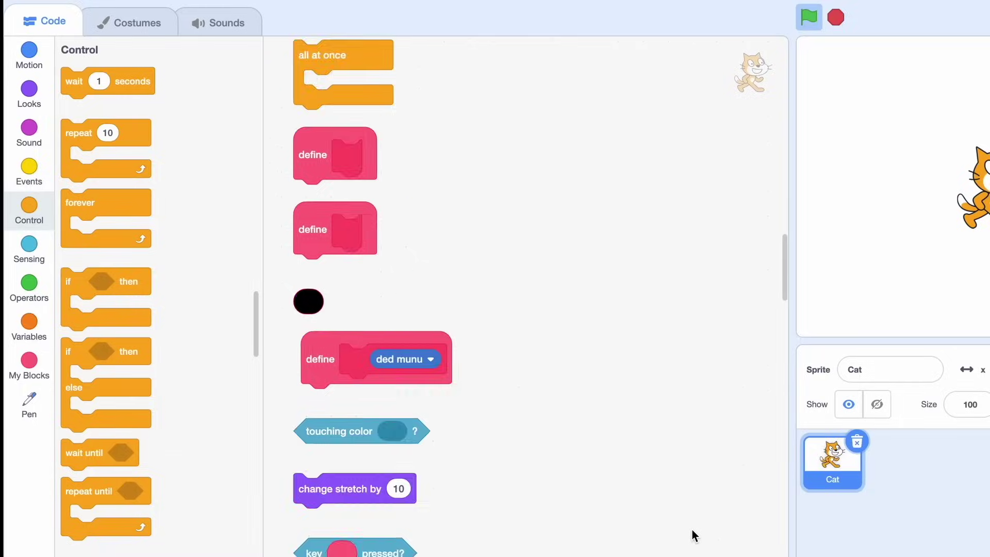
scroll(692, 529, "down", 5)
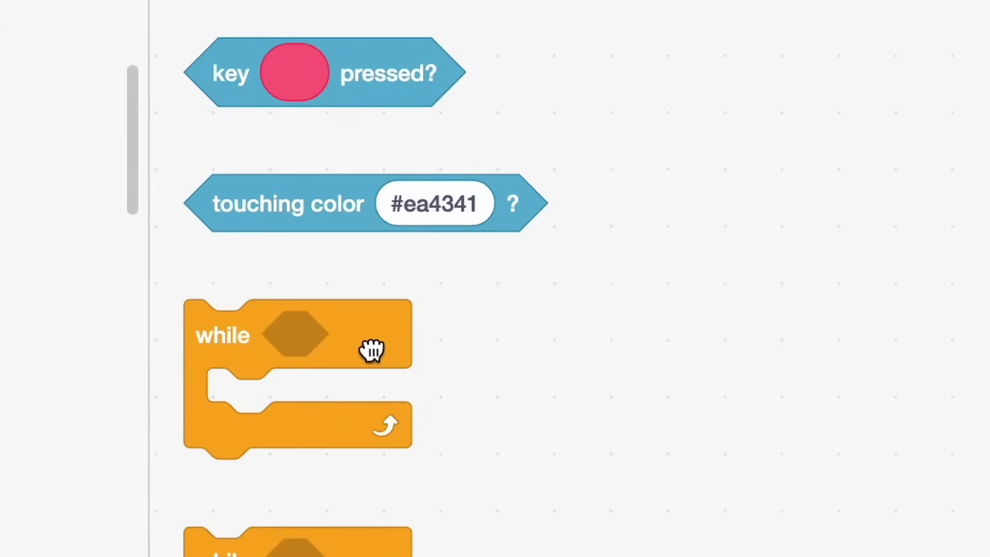
left_click_drag(372, 344, 457, 245)
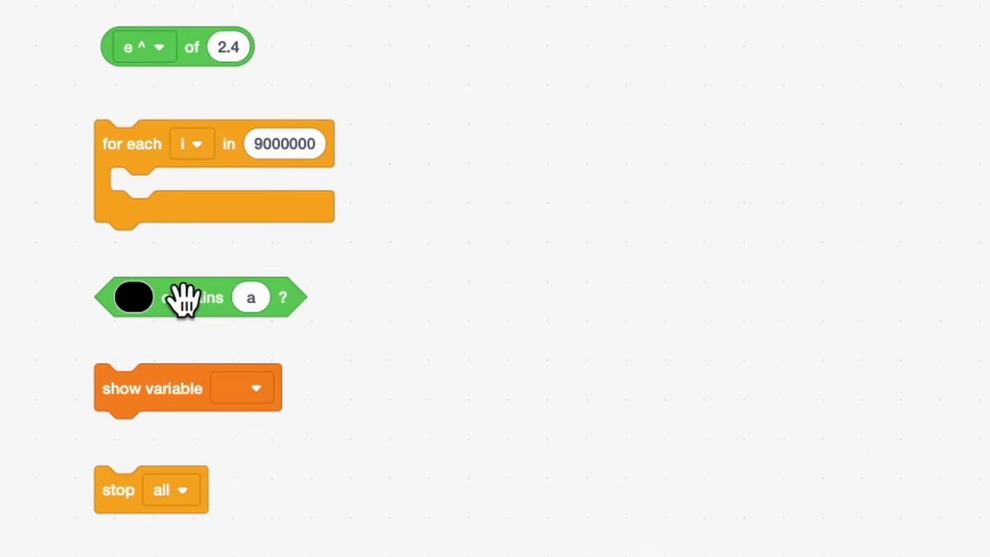
left_click_drag(131, 297, 437, 309)
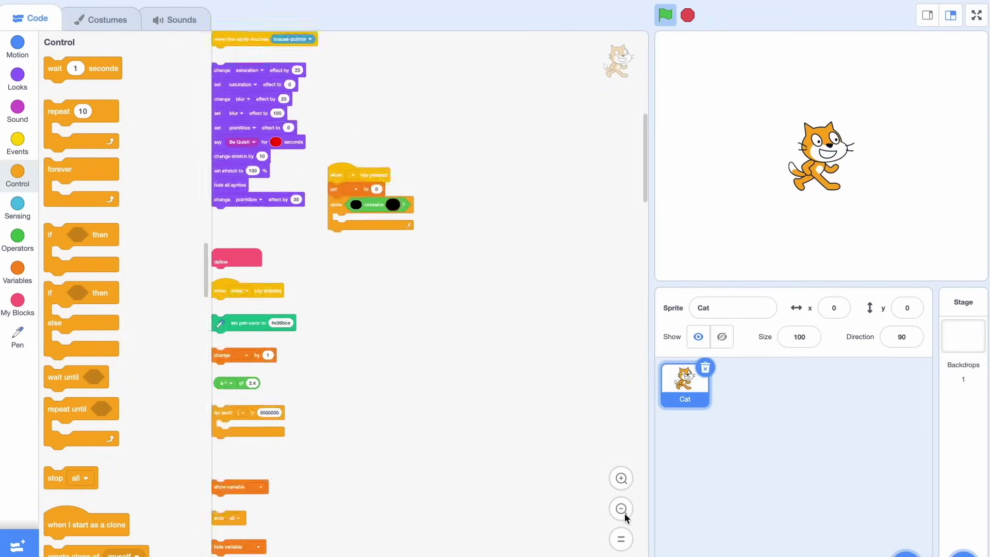
Put a move steps block in the while loop, with a variable as its step count.
left_click(621, 510)
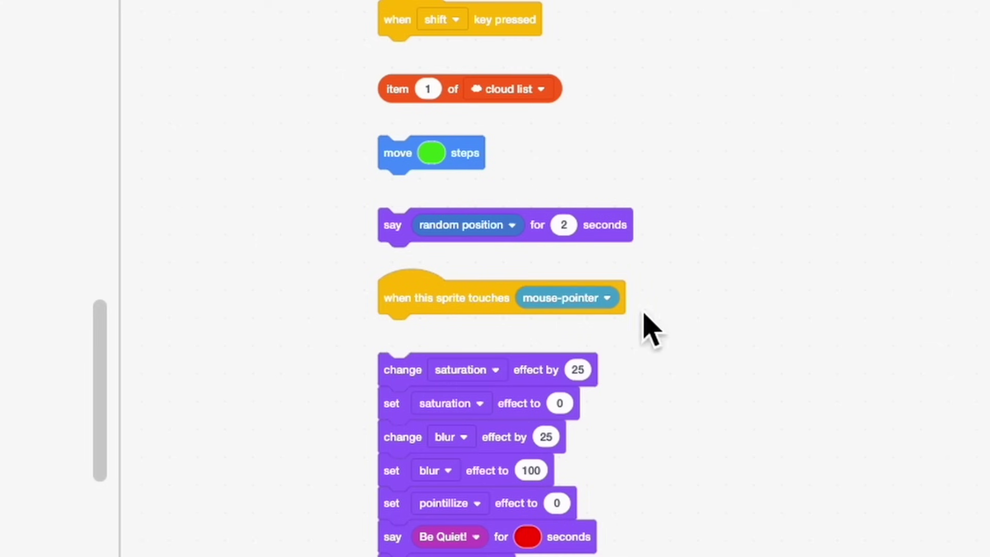
left_click_drag(431, 158, 703, 464)
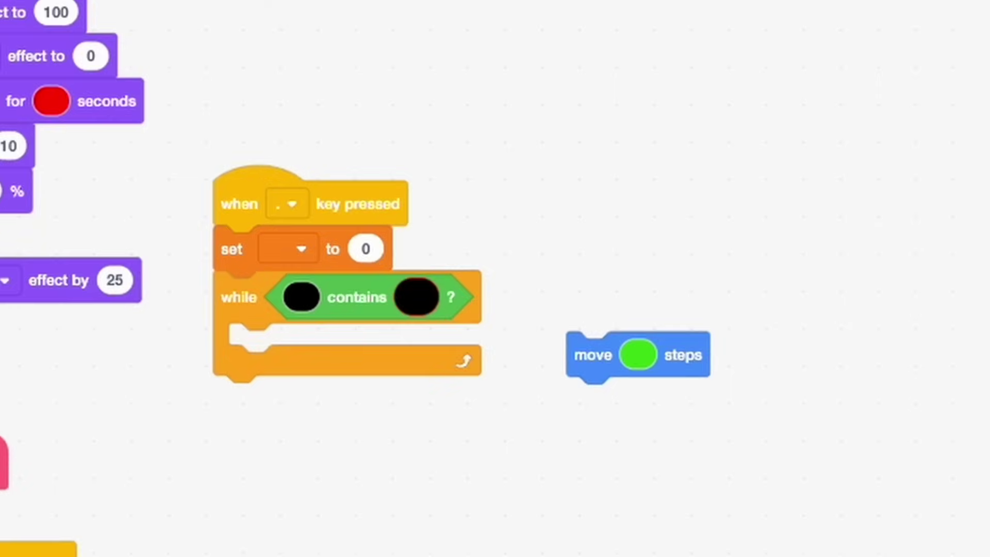
scroll(232, 278, "down", 5)
scroll(233, 278, "down", 5)
scroll(232, 279, "down", 5)
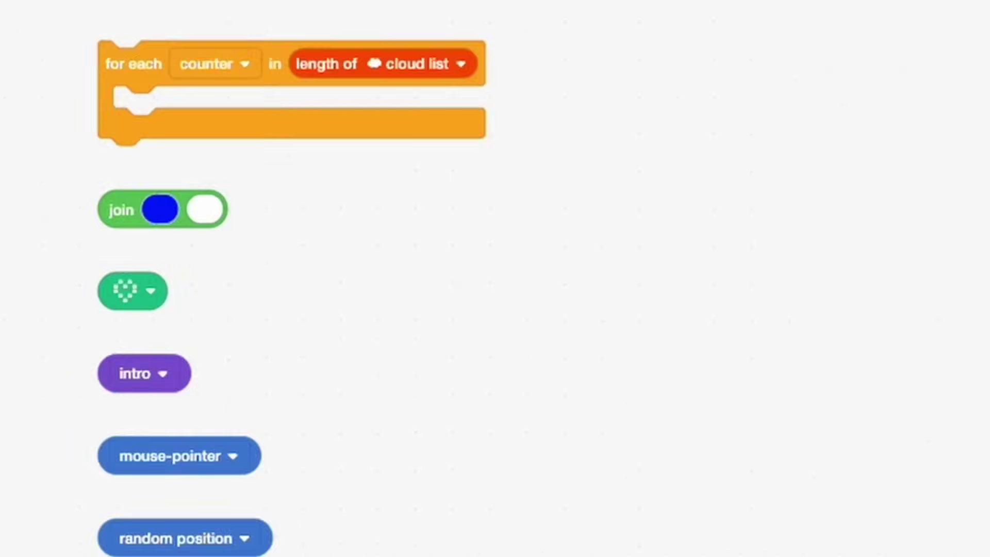
scroll(232, 279, "down", 5)
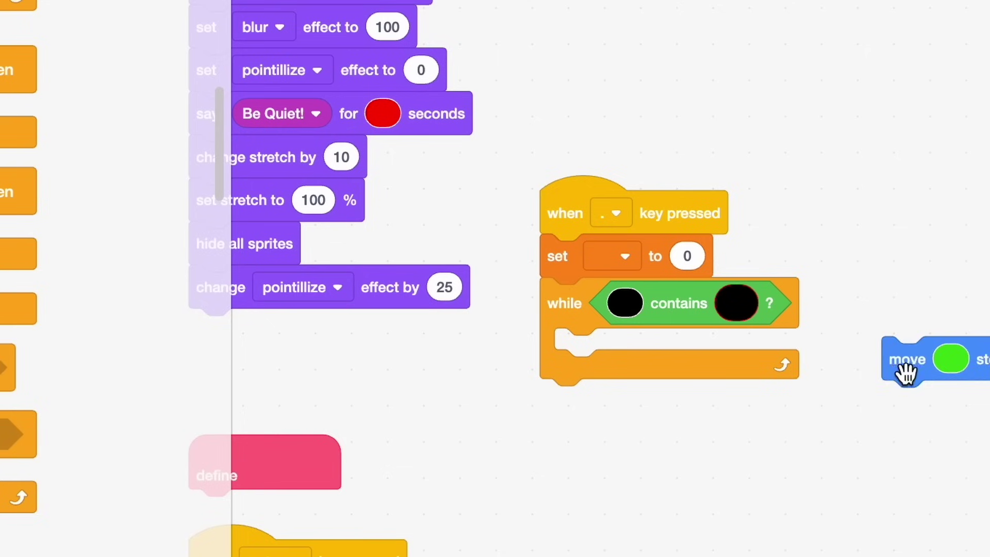
left_click_drag(912, 372, 603, 357)
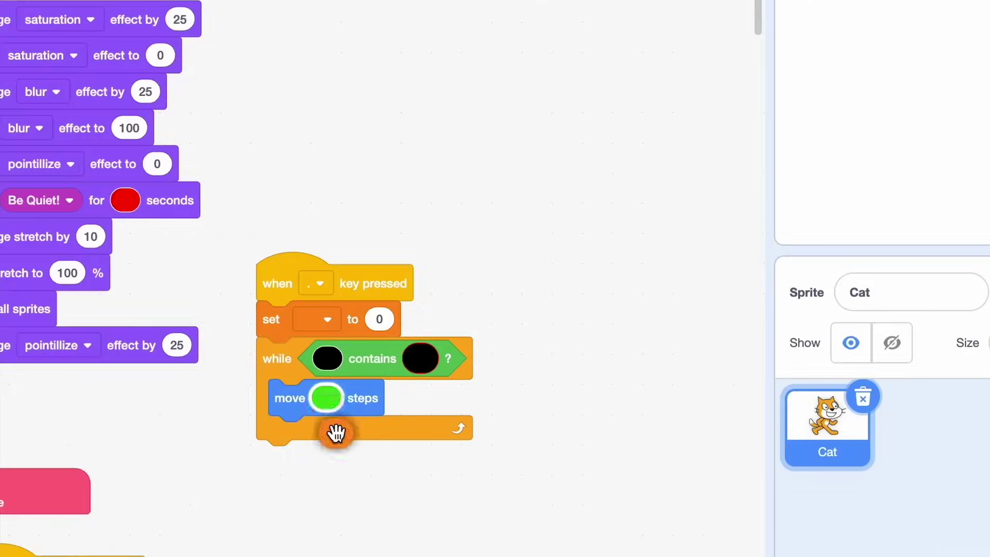
left_click_drag(255, 286, 333, 410)
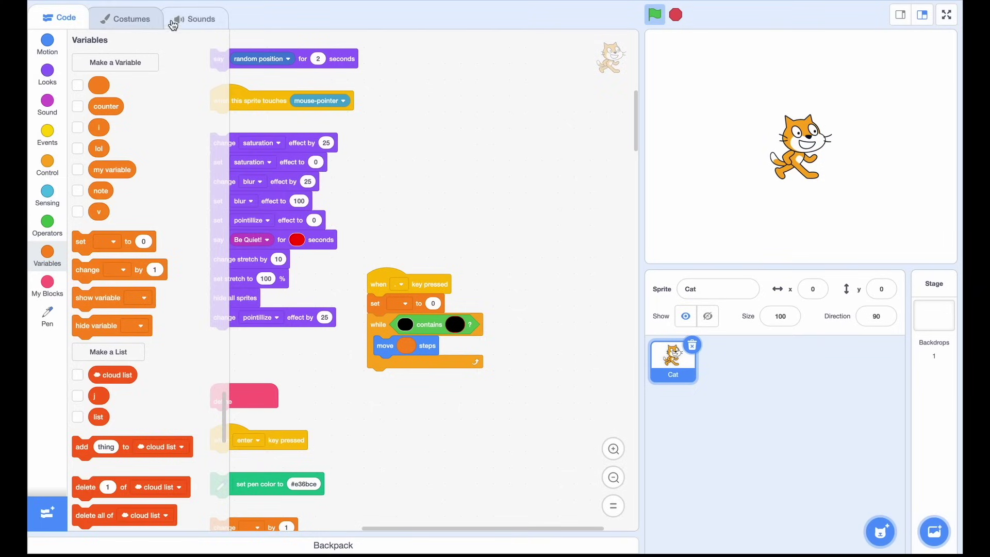
Delete the Cat costume's body, keeping only the head, and shift the head right.
left_click(115, 23)
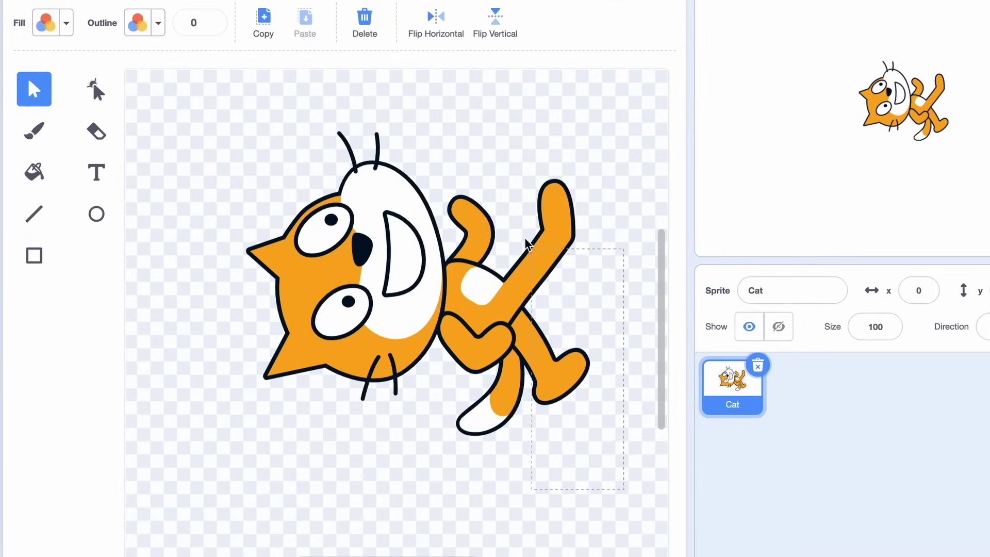
left_click_drag(473, 173, 473, 173)
key("Delete")
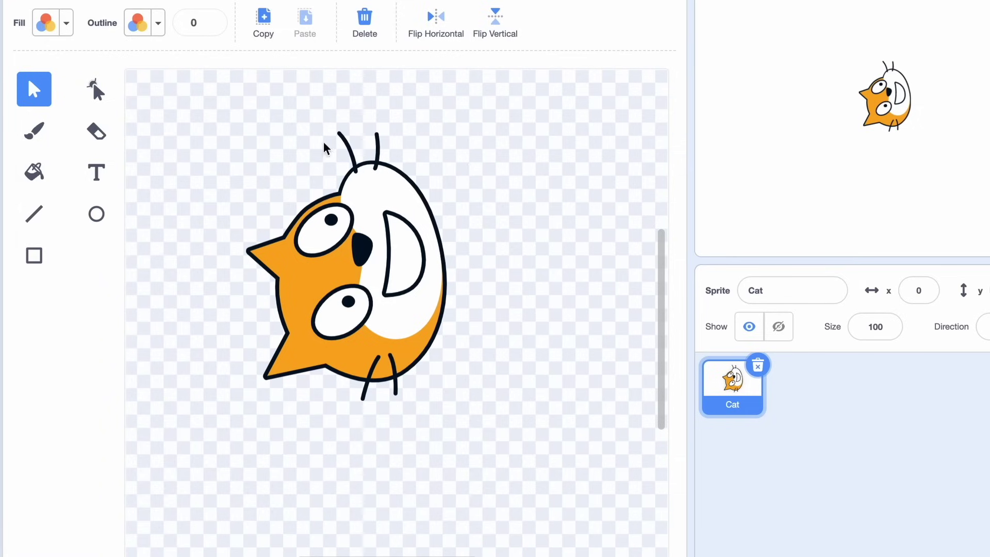
left_click_drag(356, 294, 426, 314)
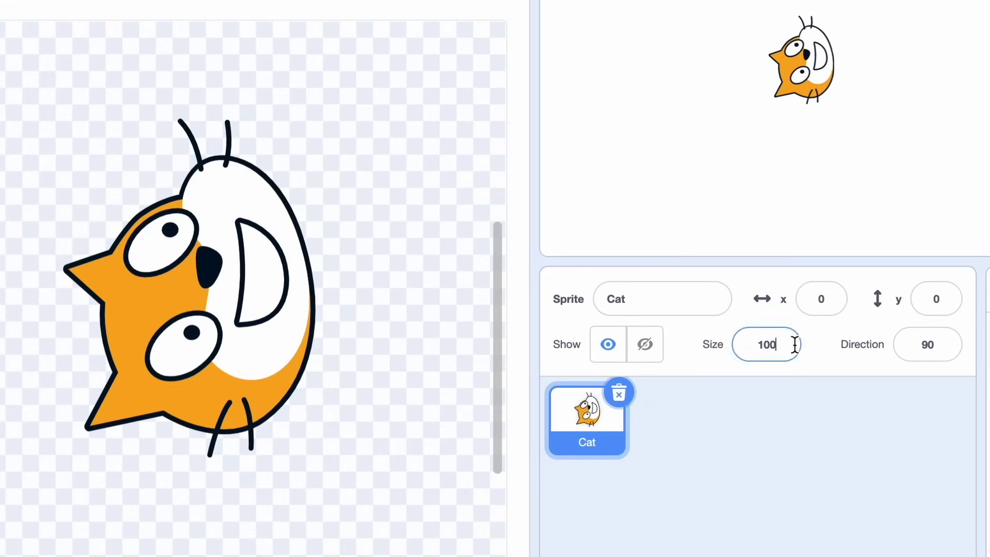
Set the Cat sprite's size to 50 and its direction to 180.
double_click(766, 344)
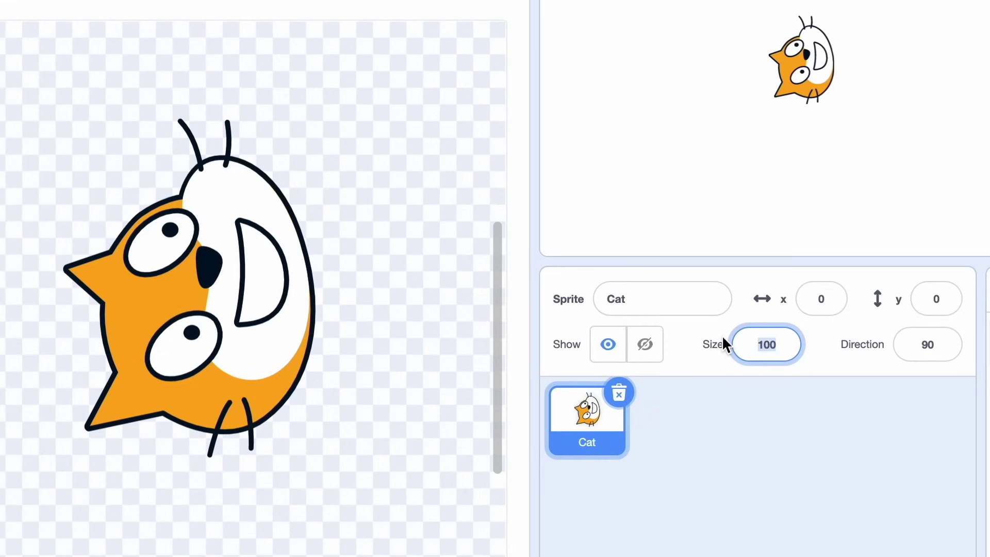
key("BackSpace")
type("50")
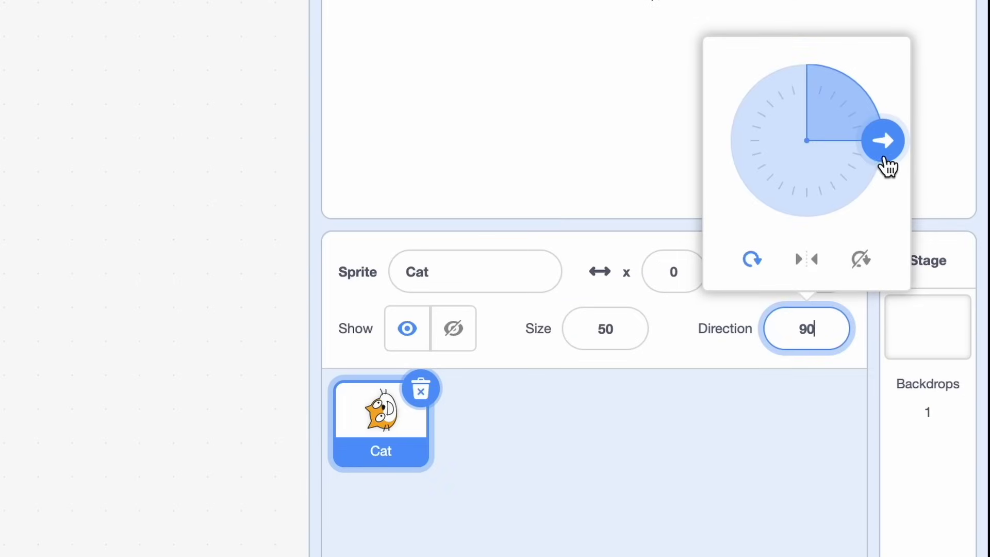
mouse_move(883, 139)
left_mouse_down()
mouse_move(804, 62)
mouse_move(806, 217)
left_mouse_up()
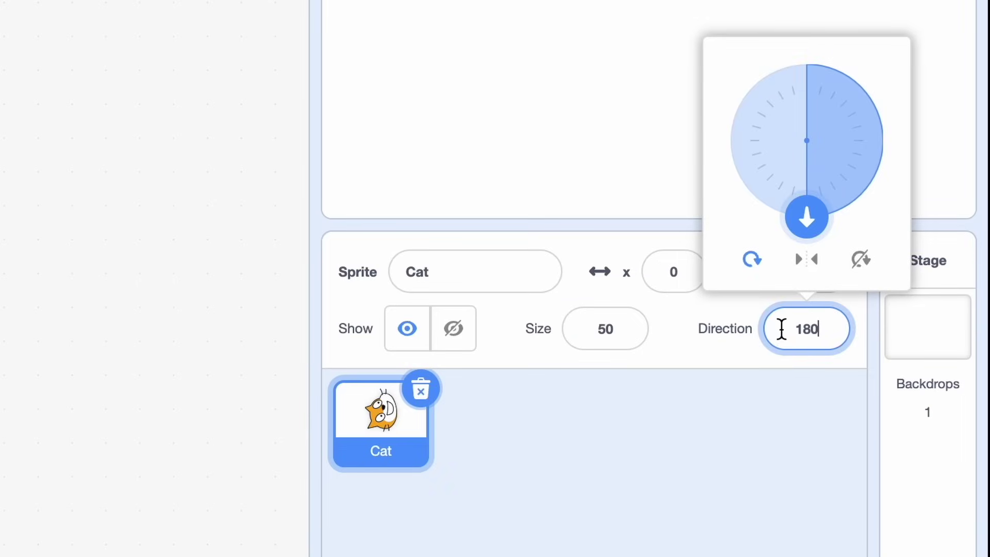
left_click(748, 454)
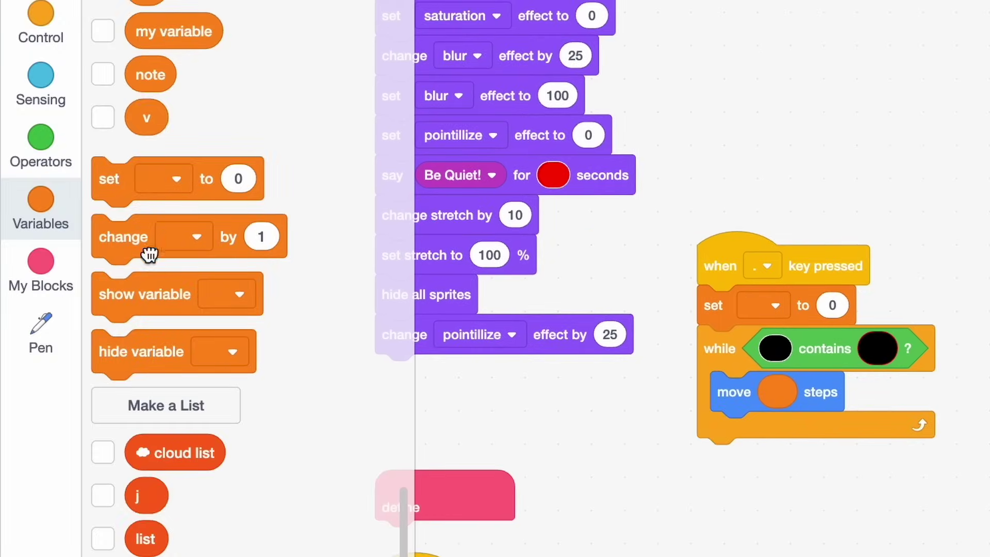
Add change by -1 after move steps, and set a variable to 8 under the enter-key hat.
left_click_drag(149, 254, 761, 443)
left_click(870, 432)
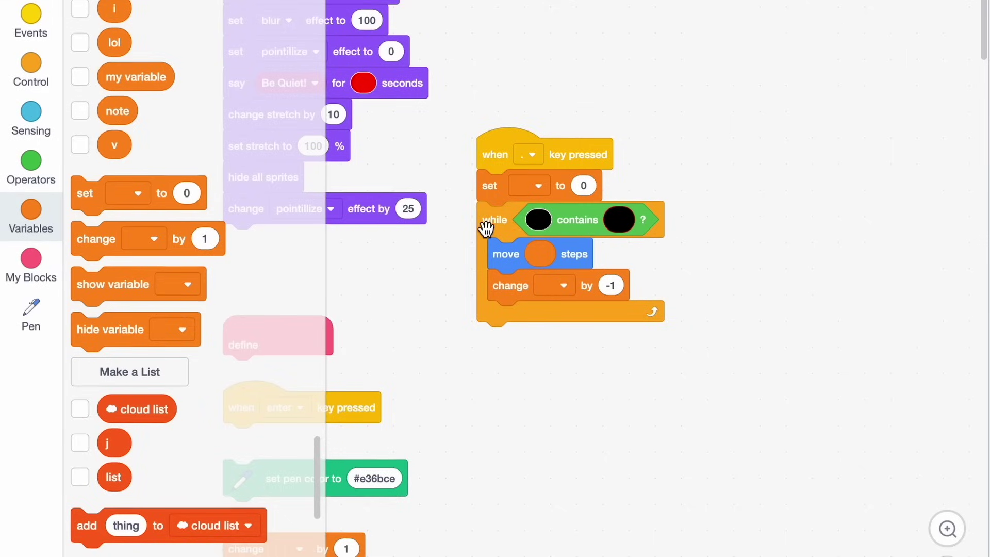
left_click_drag(452, 183, 596, 155)
mouse_move(435, 349)
left_mouse_down()
mouse_move(821, 352)
mouse_move(817, 341)
left_mouse_up()
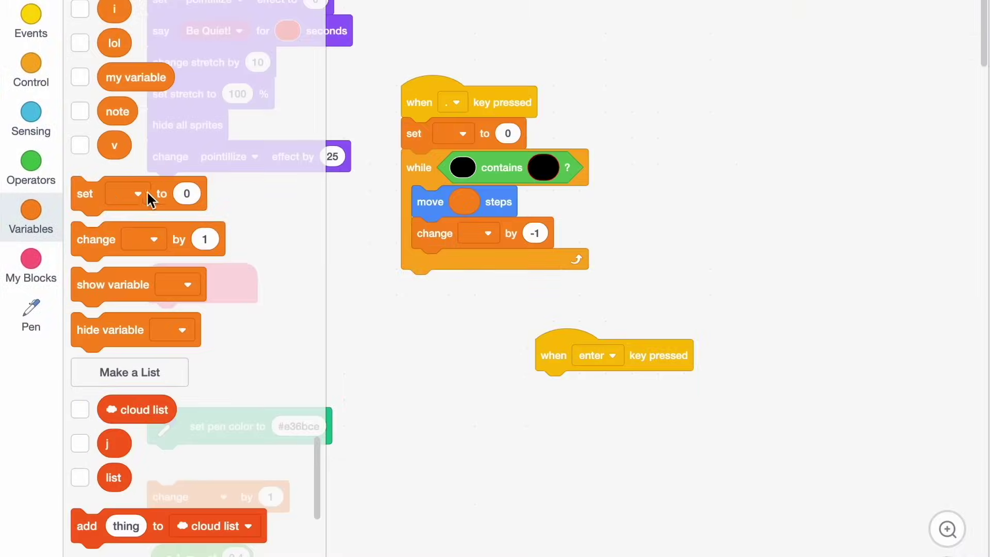
left_click_drag(146, 190, 565, 404)
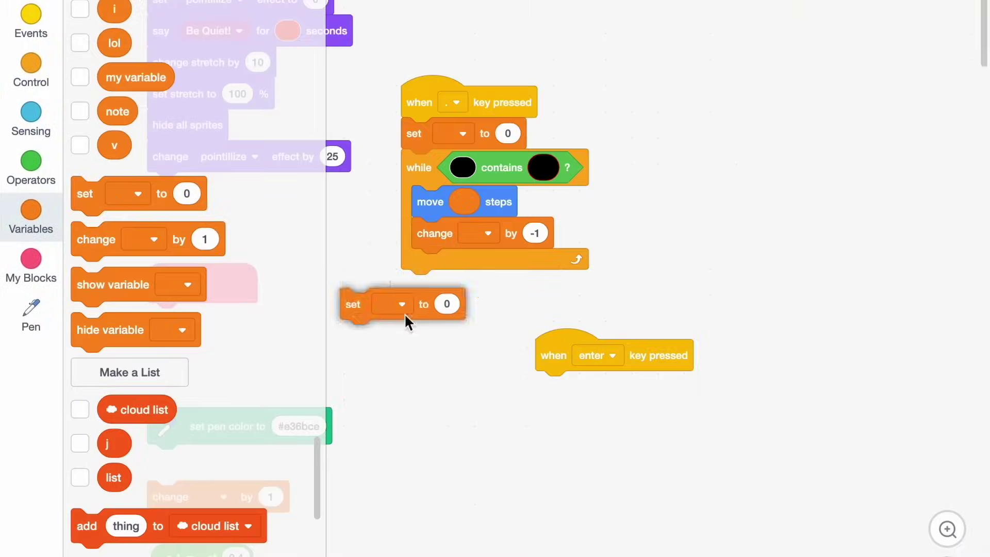
left_click(620, 417)
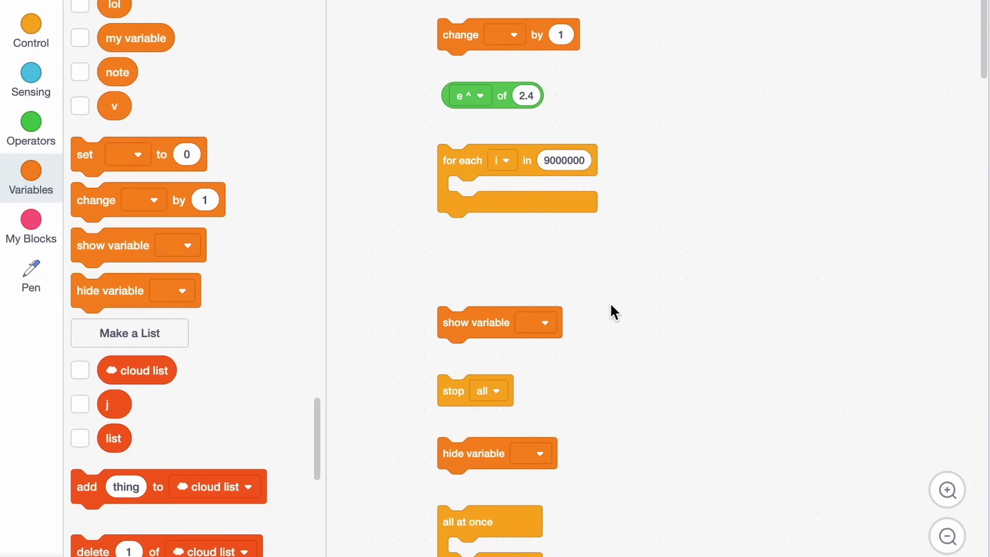
scroll(610, 303, "up", 5)
scroll(610, 302, "up", 5)
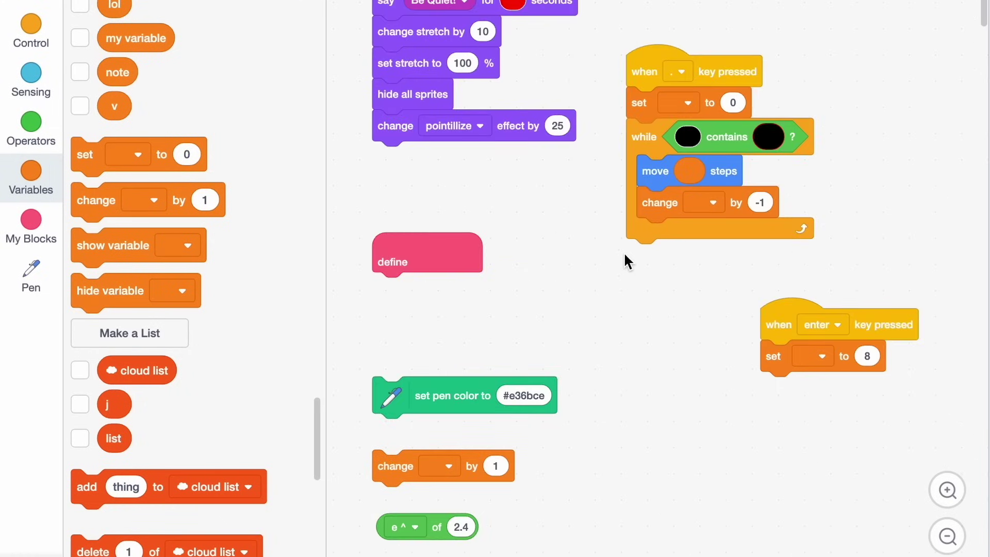
Attach an emptied duplicate of the while loop under set to 8, then run the project.
right_click(642, 137)
left_click(700, 157)
left_click(619, 441)
left_click_drag(634, 453, 261, 417)
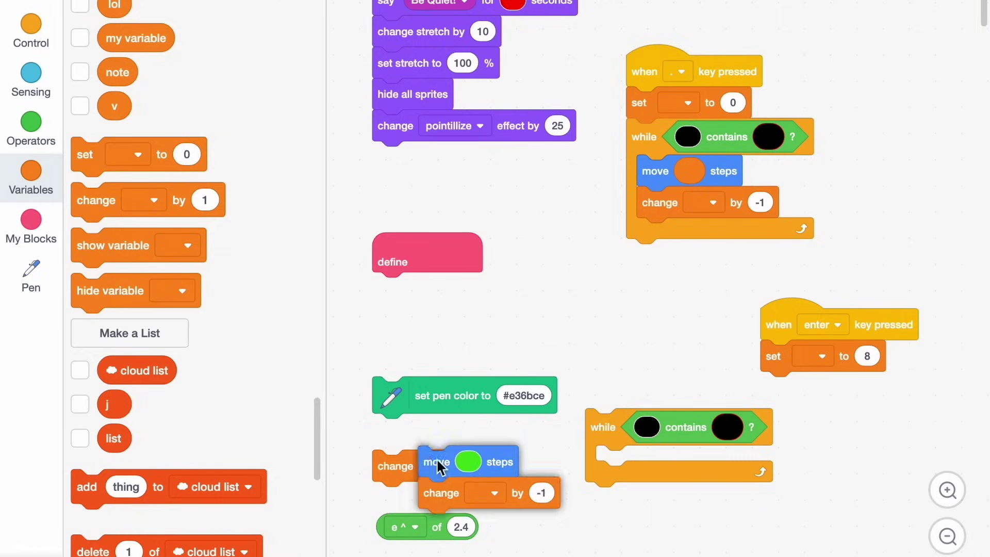
left_click_drag(688, 426, 232, 320)
left_click_drag(606, 427, 781, 387)
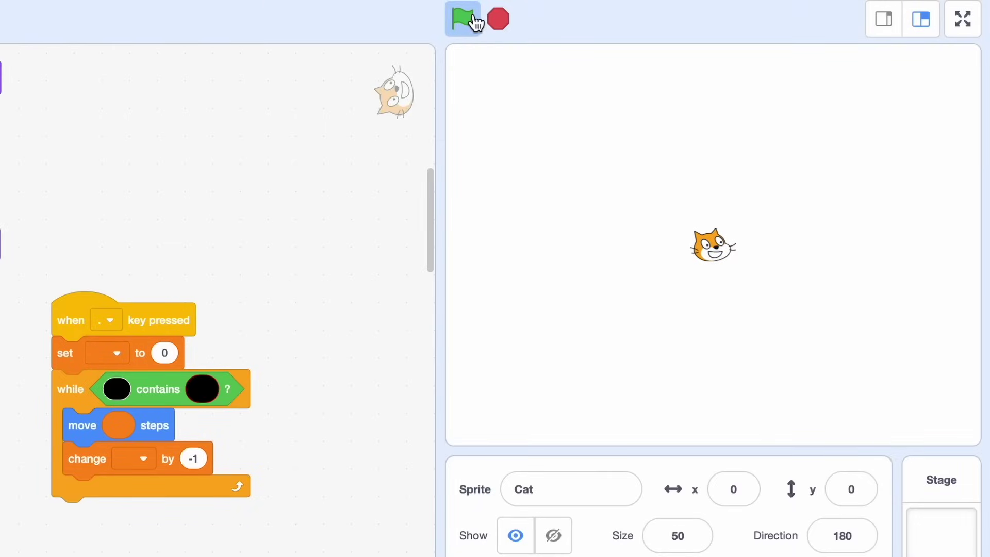
left_click(464, 20)
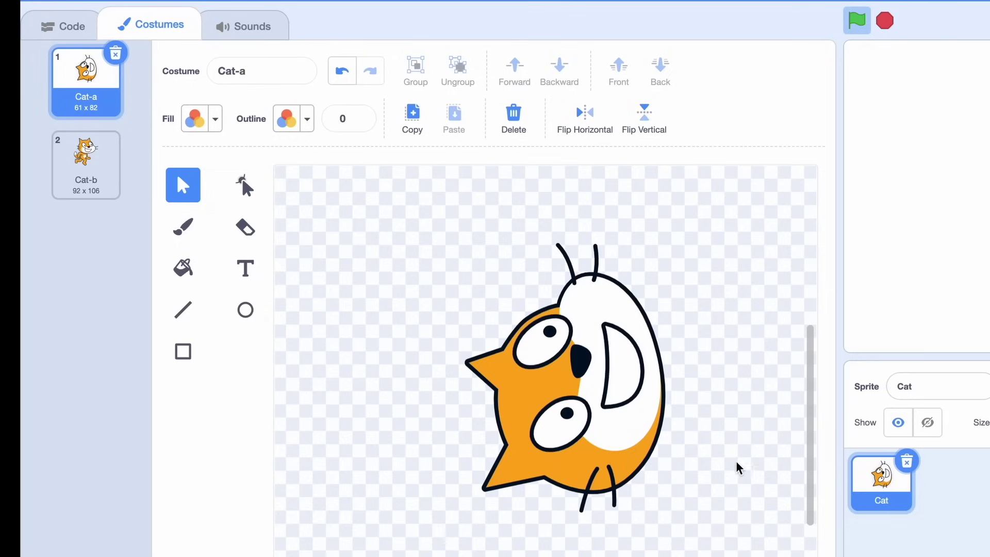
Try flipping the cat head vertically, then undo that flip.
left_click(541, 363)
left_click(644, 119)
left_click(470, 255)
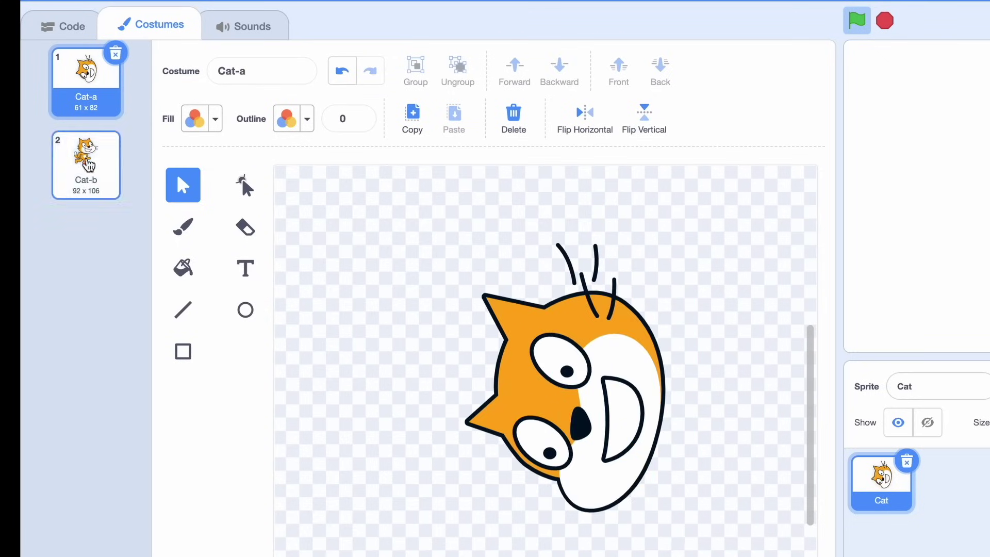
left_click(49, 34)
left_click(122, 31)
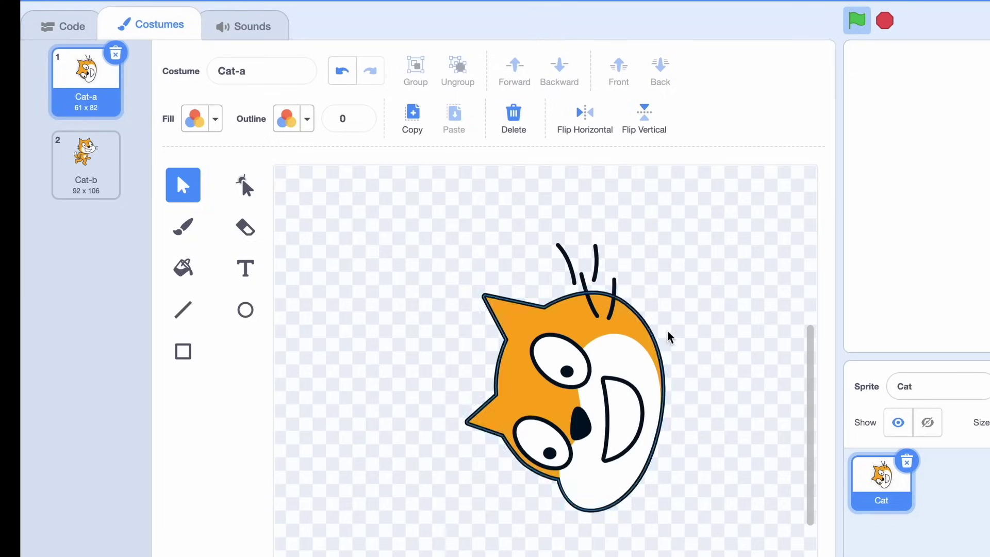
left_click(352, 72)
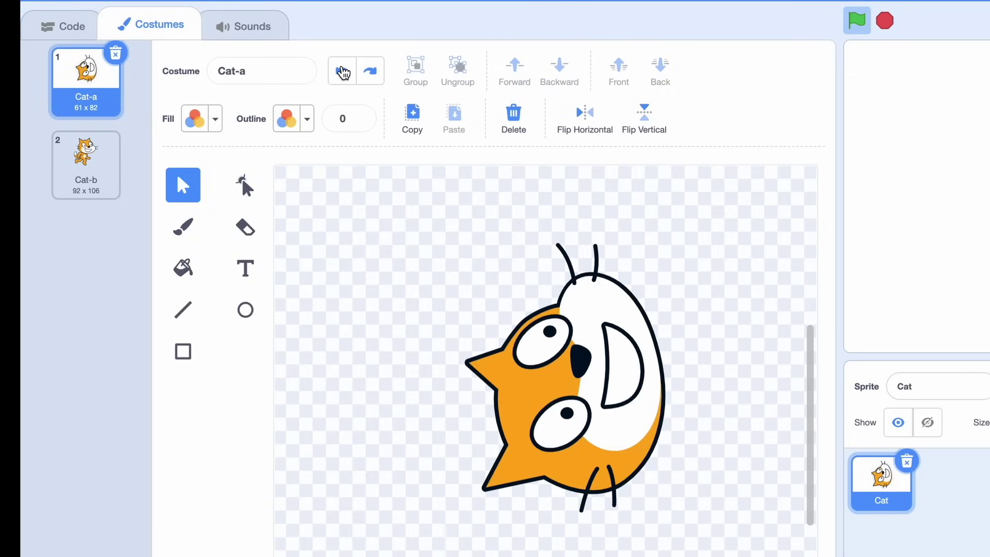
Flip the whole cat vertically and horizontally, then rotate it about 90° onto its side.
left_click_drag(776, 545, 478, 223)
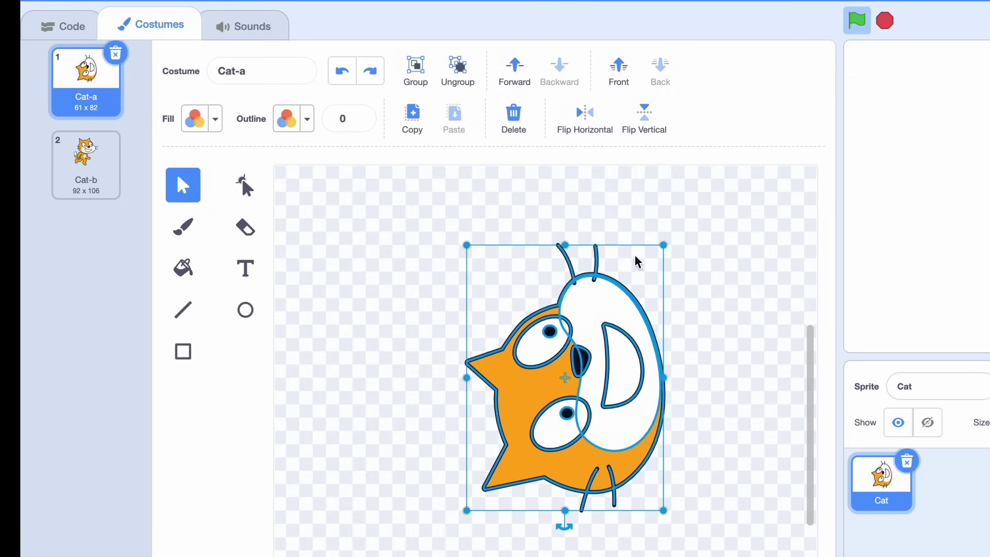
left_click(643, 119)
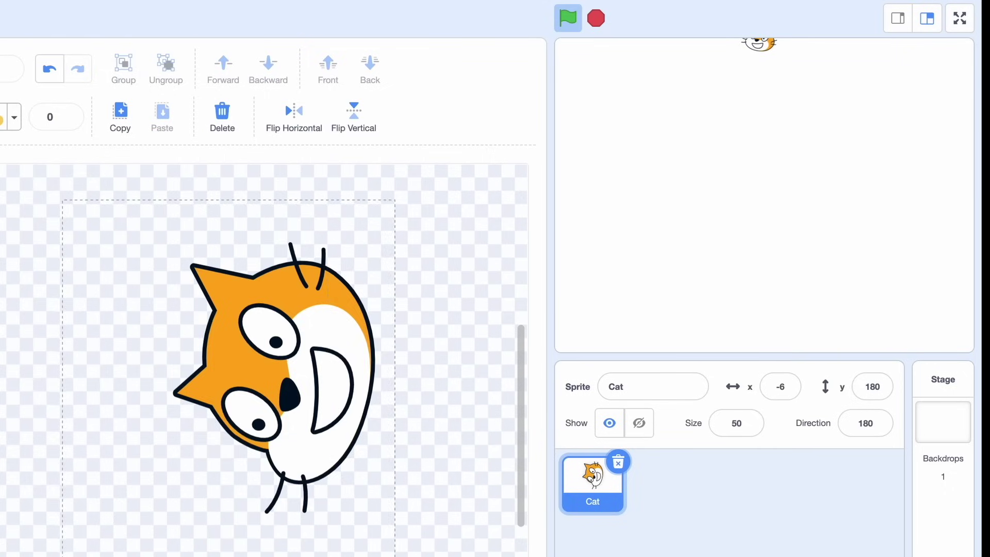
left_click_drag(394, 549, 385, 550)
left_click(294, 118)
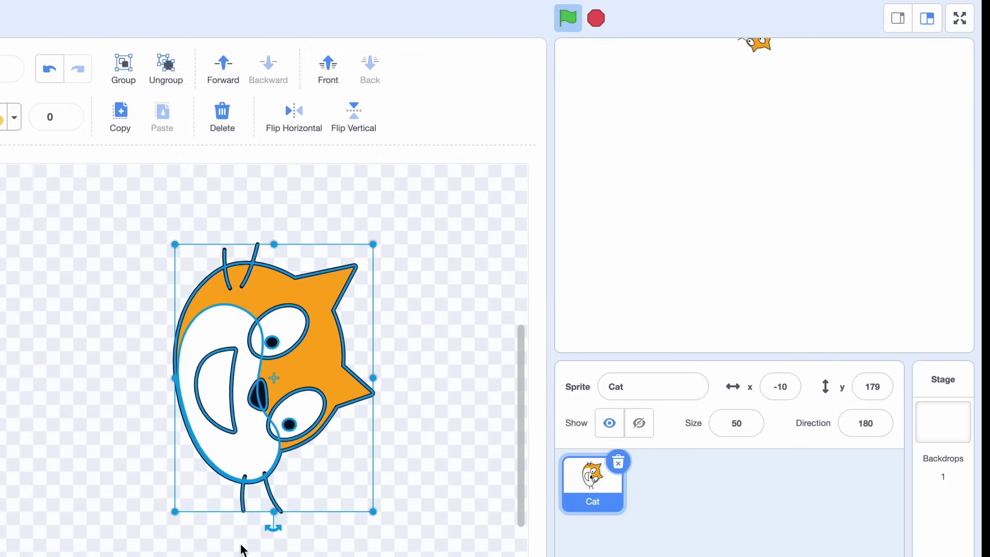
left_click_drag(273, 530, 273, 495)
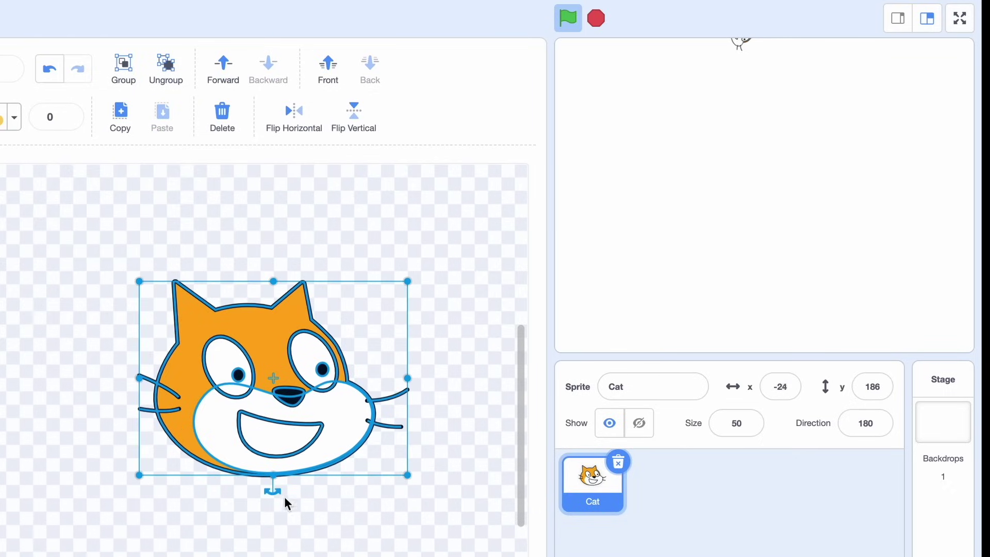
left_click_drag(272, 491, 58, 386)
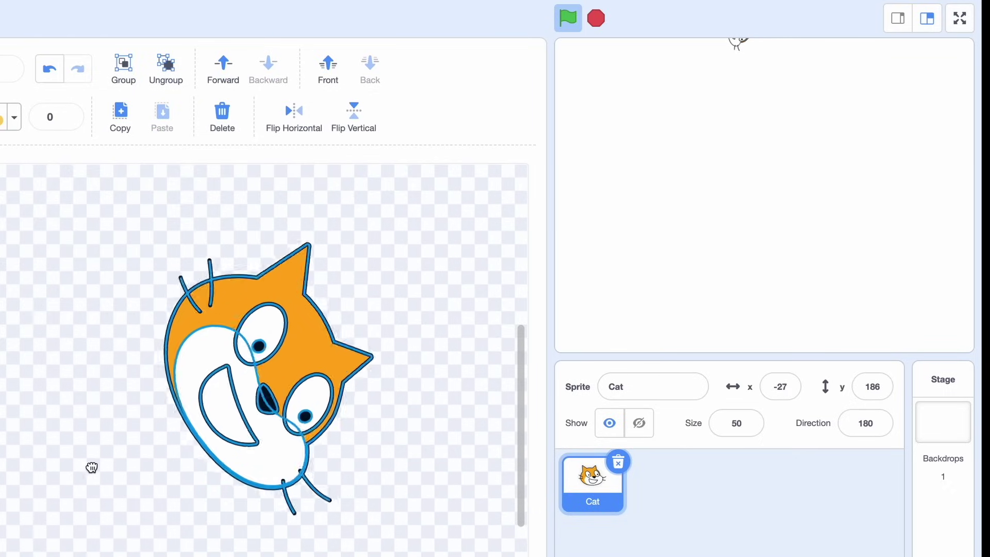
left_click(122, 357)
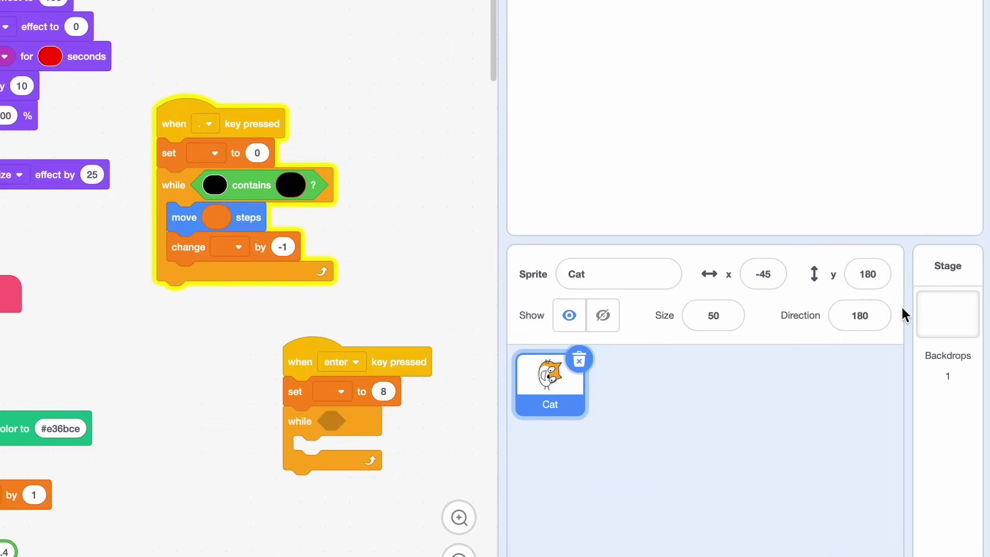
Set the Cat sprite's direction to -2.
left_click(858, 314)
left_click_drag(859, 232, 902, 208)
type("-2")
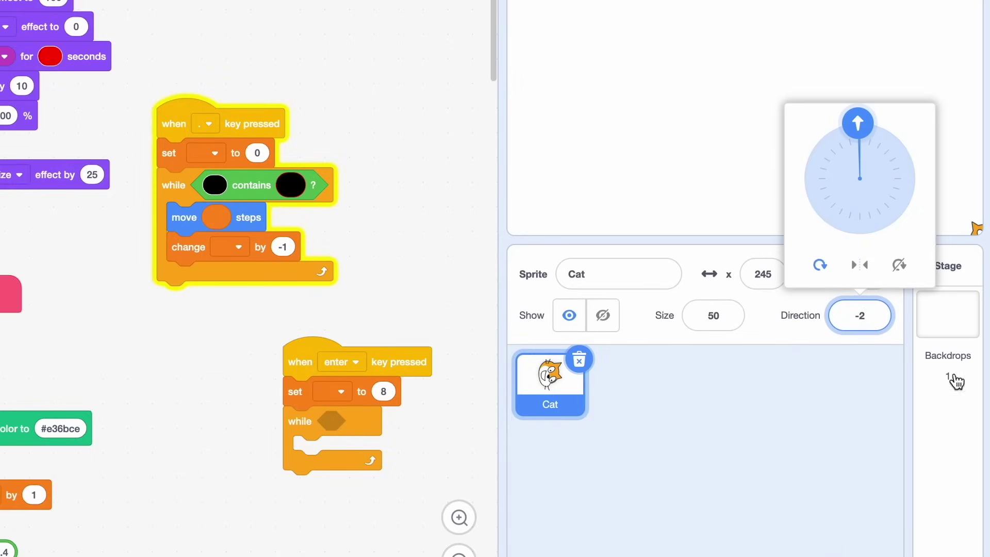
left_click(818, 290)
Test-run the game and drag the cat from the edge onto the stage's left part.
left_click(522, 21)
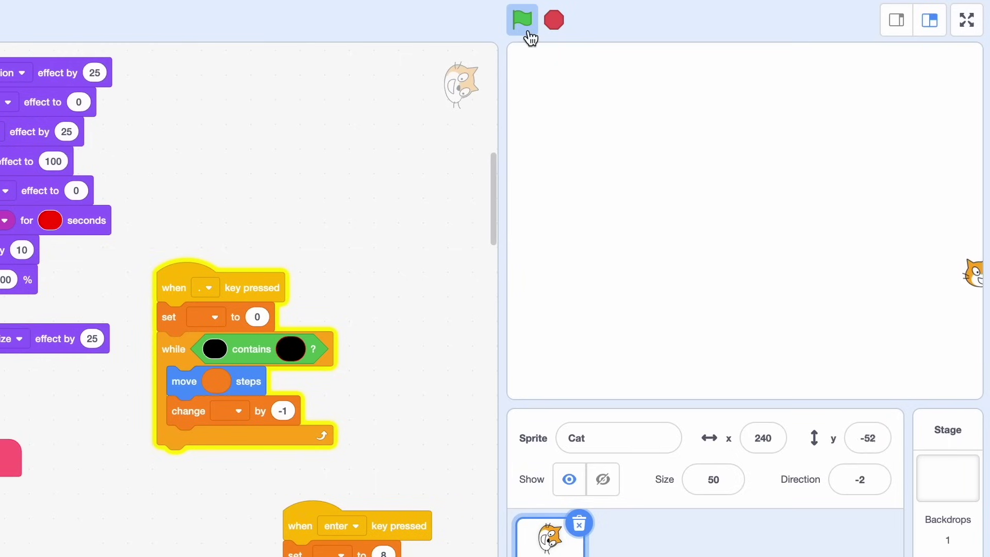
left_click(553, 20)
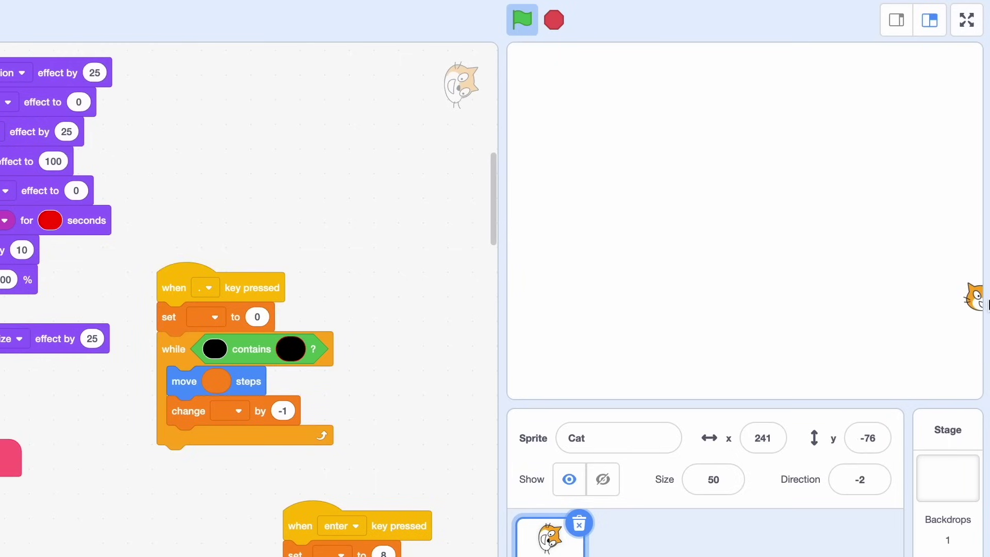
left_click_drag(976, 300, 650, 246)
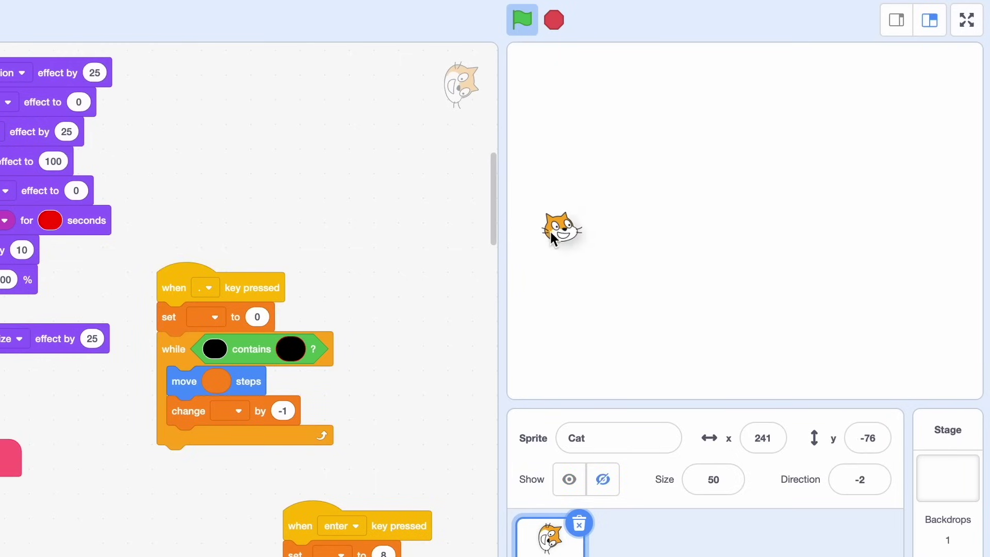
left_click(521, 24)
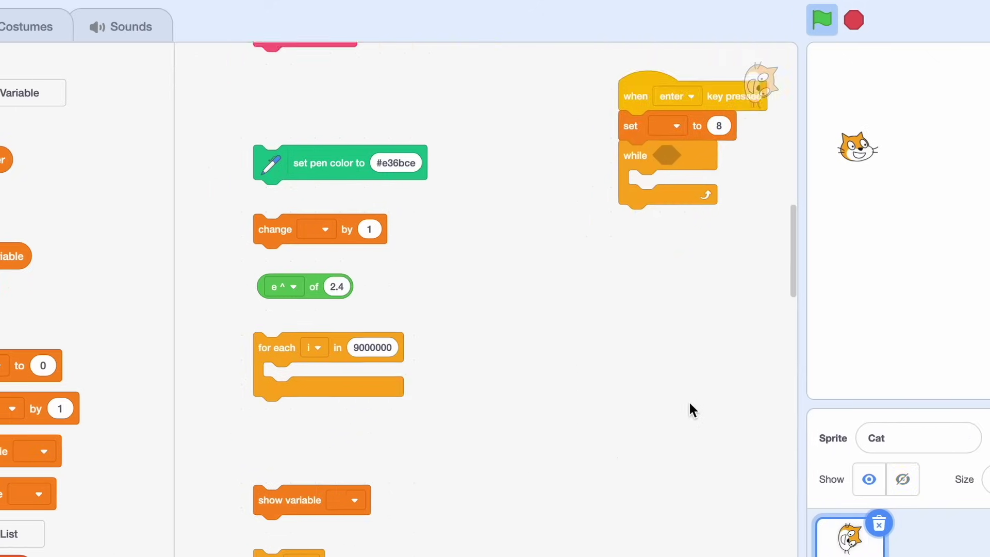
scroll(759, 401, "down", 3)
scroll(761, 400, "down", 3)
scroll(761, 401, "down", 3)
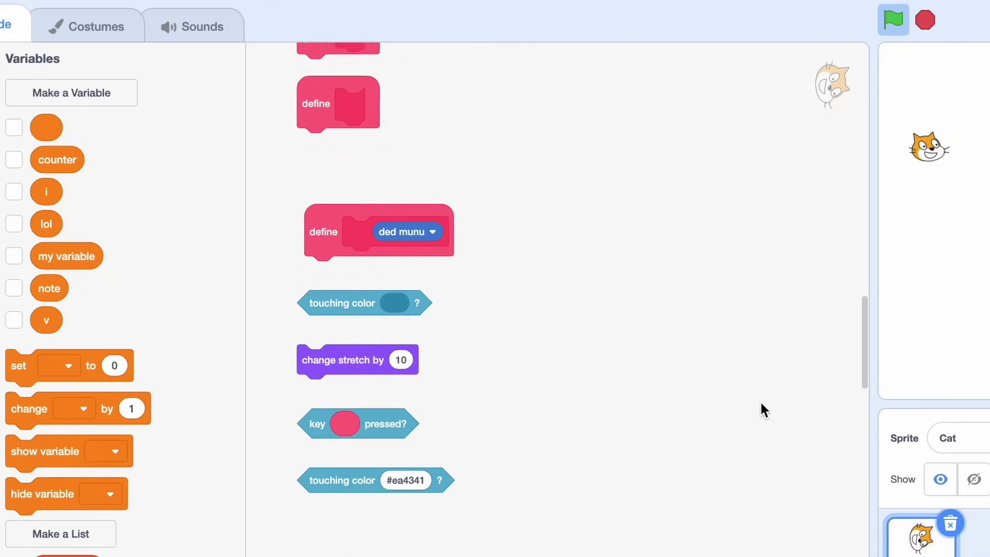
scroll(761, 401, "down", 3)
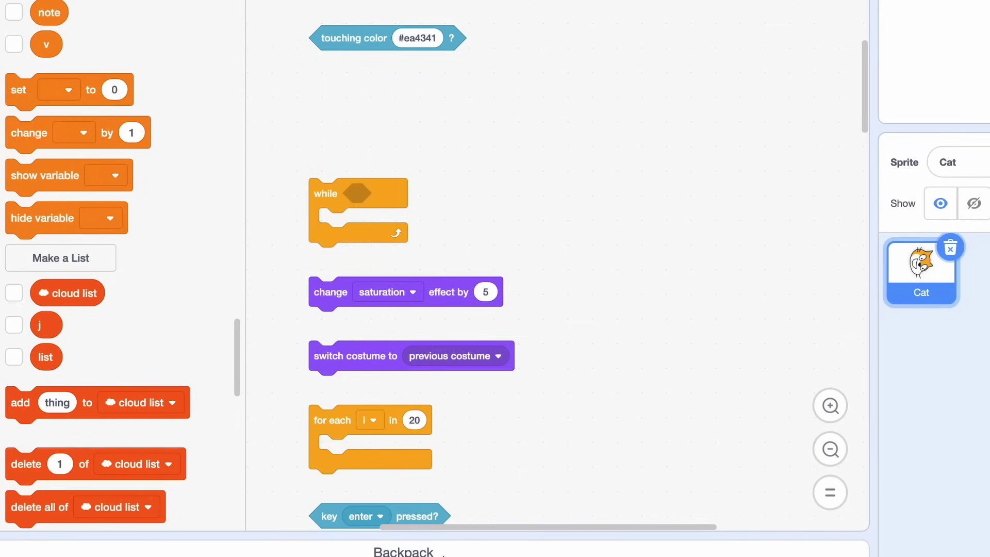
Make 'key enter pressed?' the while condition and test the cat rising and falling.
left_click_drag(340, 515, 636, 95)
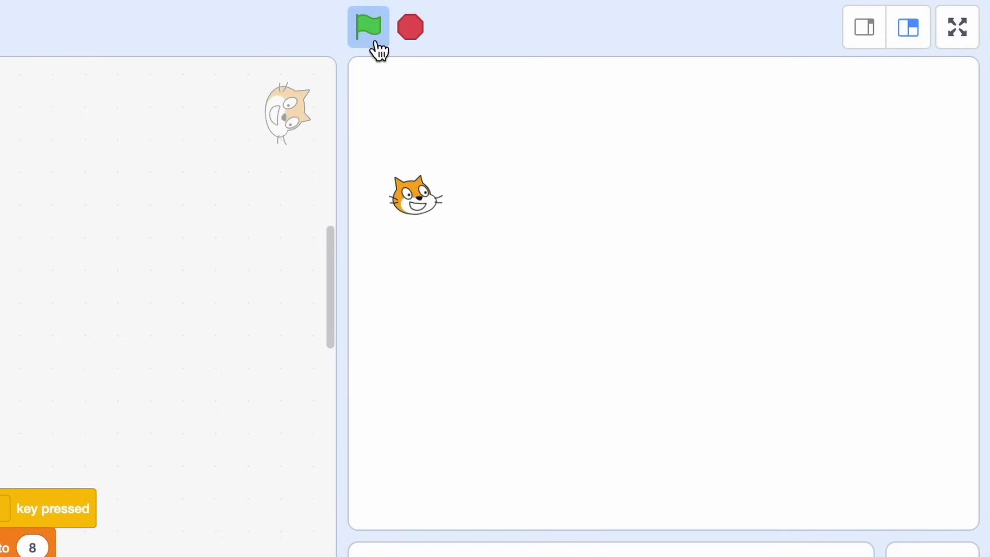
key("Down")
key("Down")
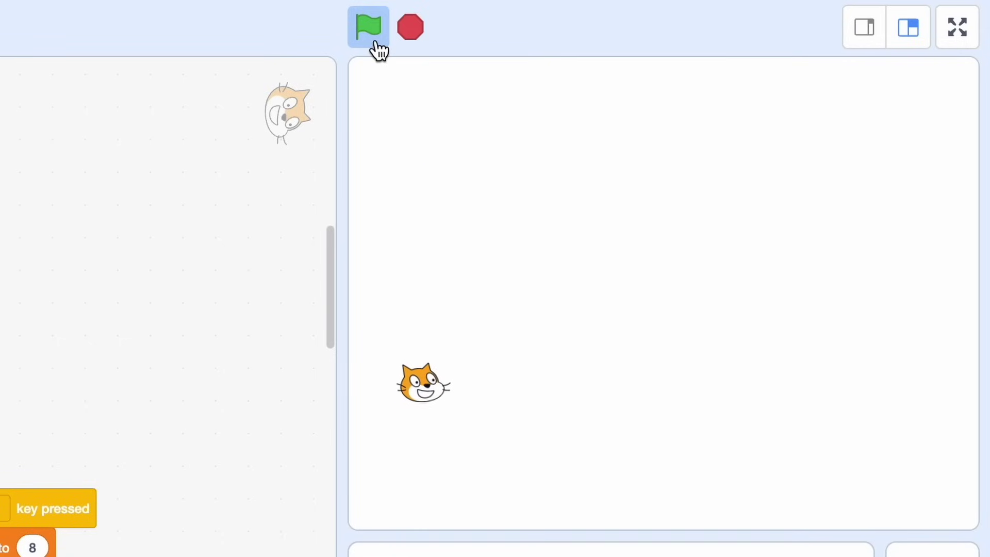
key("Up")
key("Up")
key("Down")
key("Down")
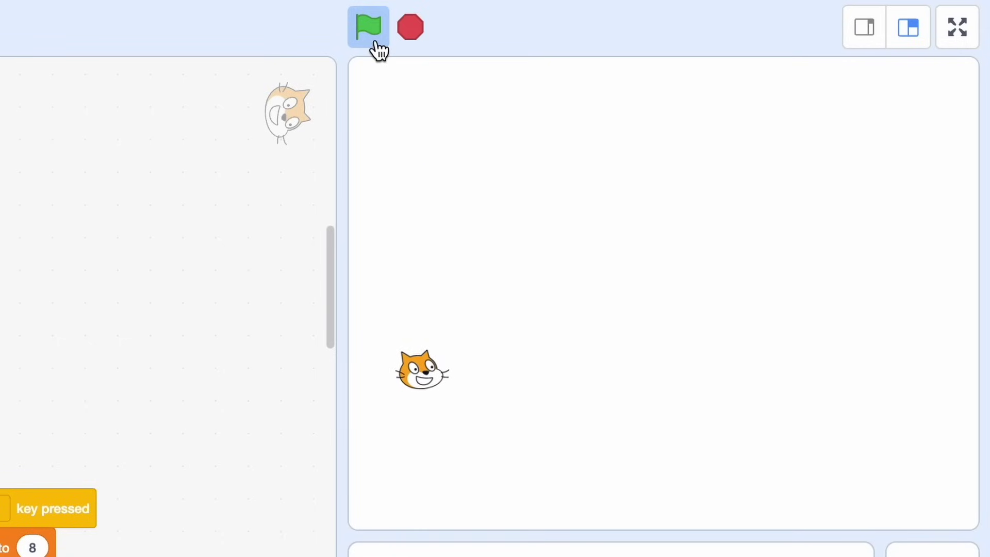
key("Up")
key("Up")
key("Down")
key("Up")
key("Up")
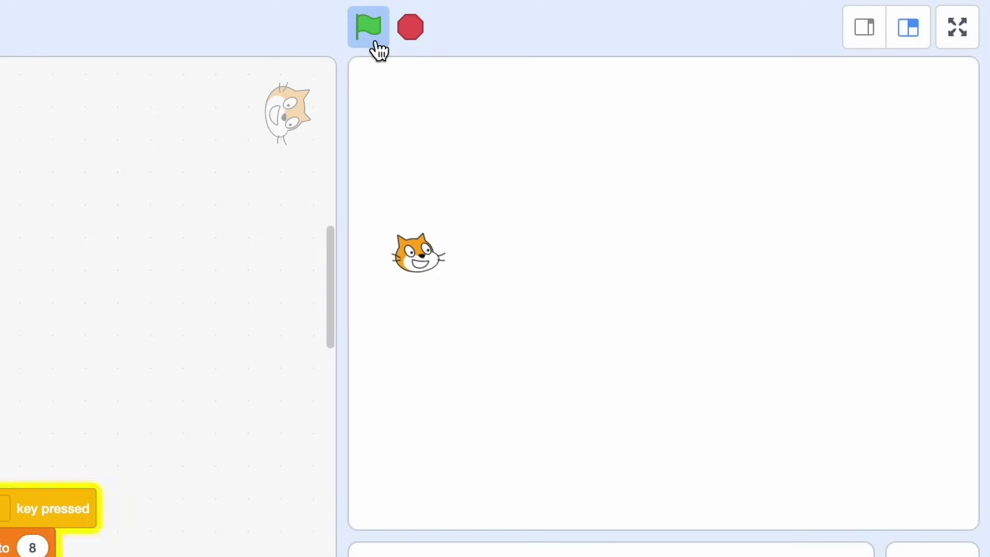
key("Down")
key("Down")
key("Down")
key("Up")
key("Up")
key("Down")
key("Down")
key("Up")
key("Up")
key("Up")
key("Up")
key("Up")
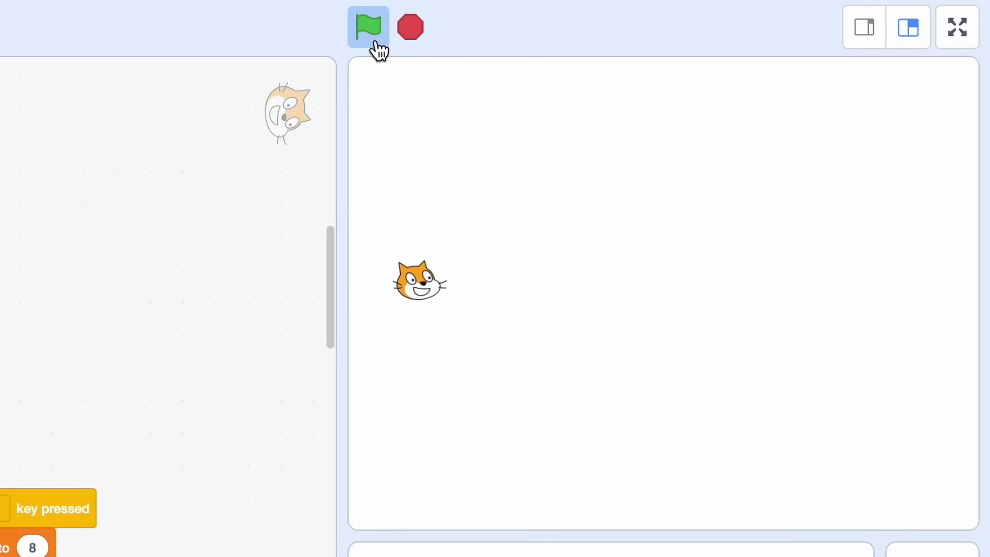
key("Down")
key("Down")
key("Up")
key("Down")
key("Up")
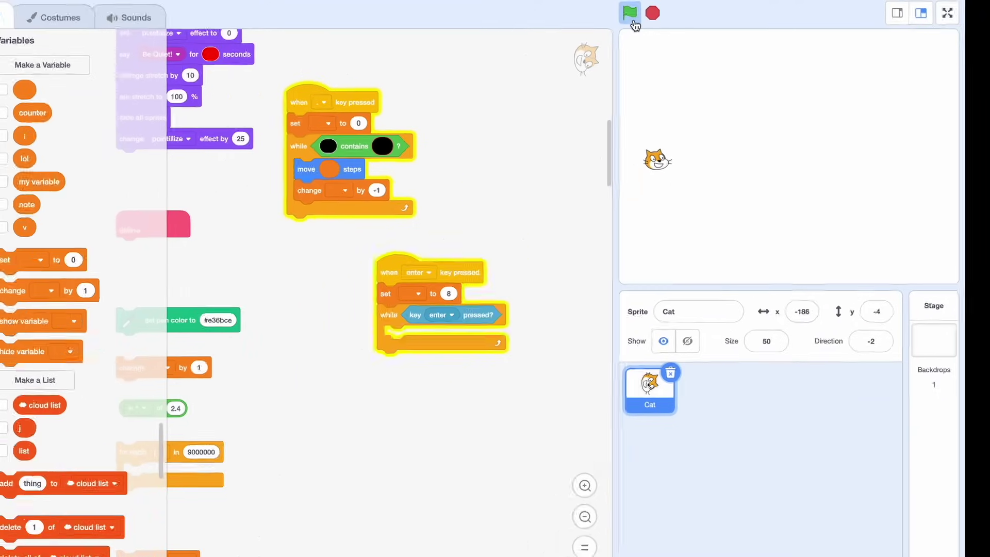
key("Return")
key("Up")
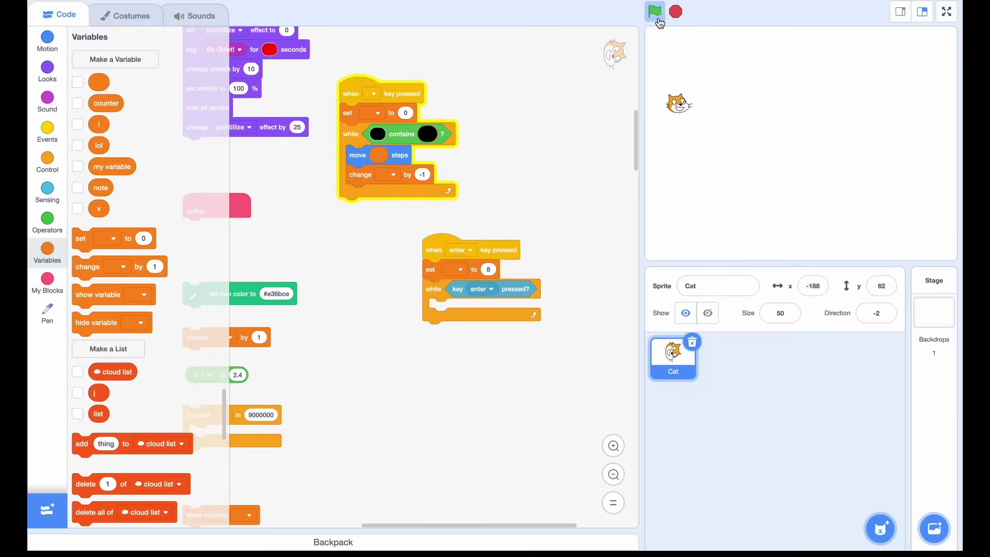
key("Return")
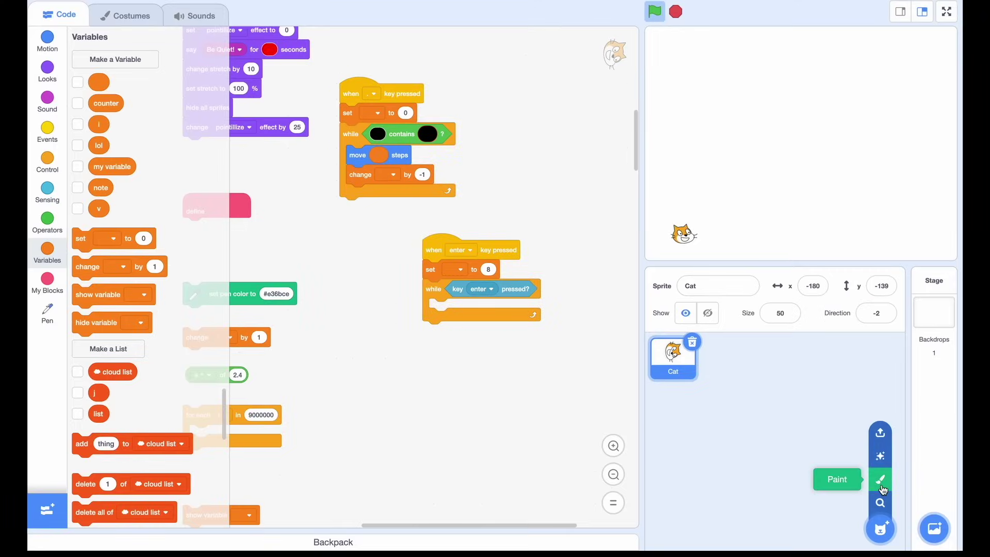
Paint a new sprite with a green pipe body and cap, plus a copy above the gap.
left_click(880, 479)
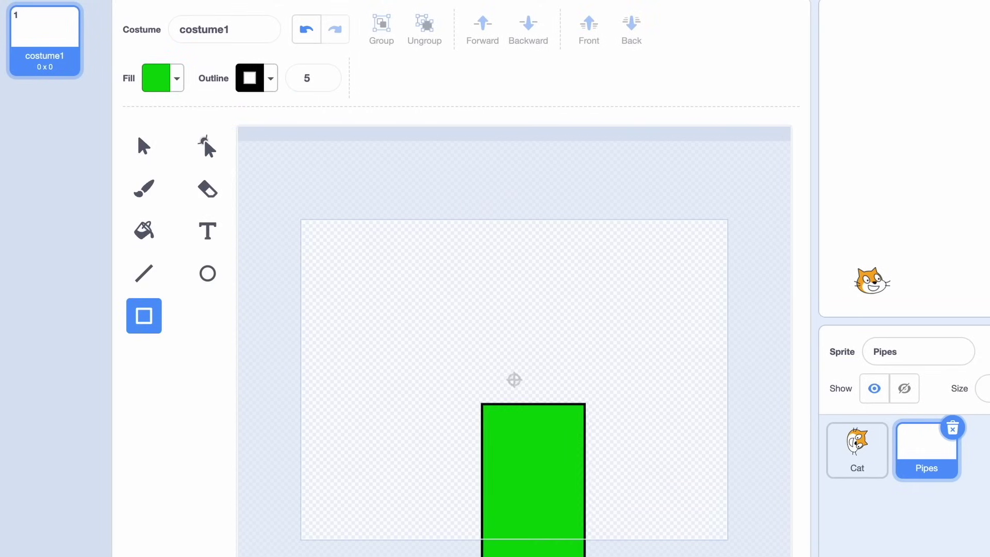
left_click_drag(480, 404, 584, 556)
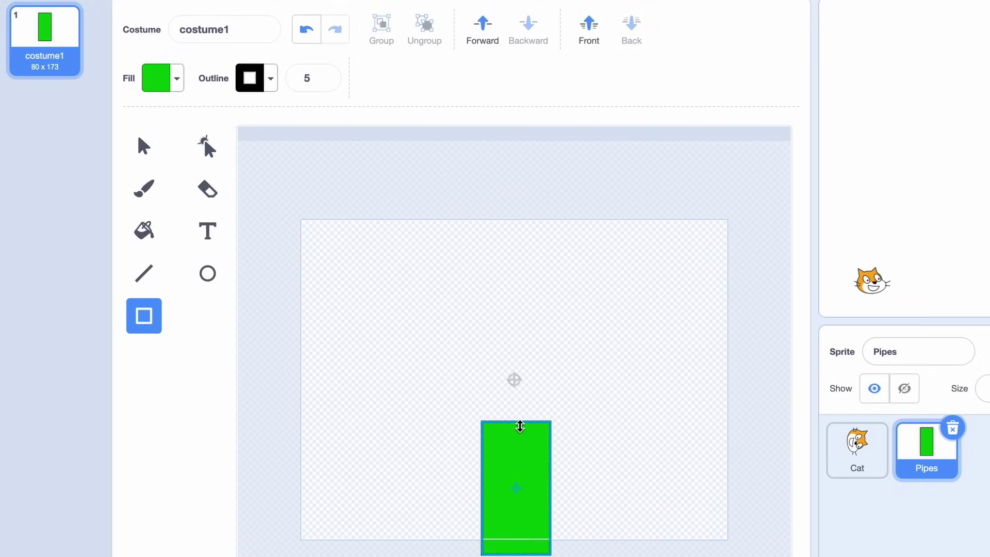
mouse_move(516, 404)
left_mouse_down()
mouse_move(517, 464)
mouse_move(563, 471)
left_mouse_up()
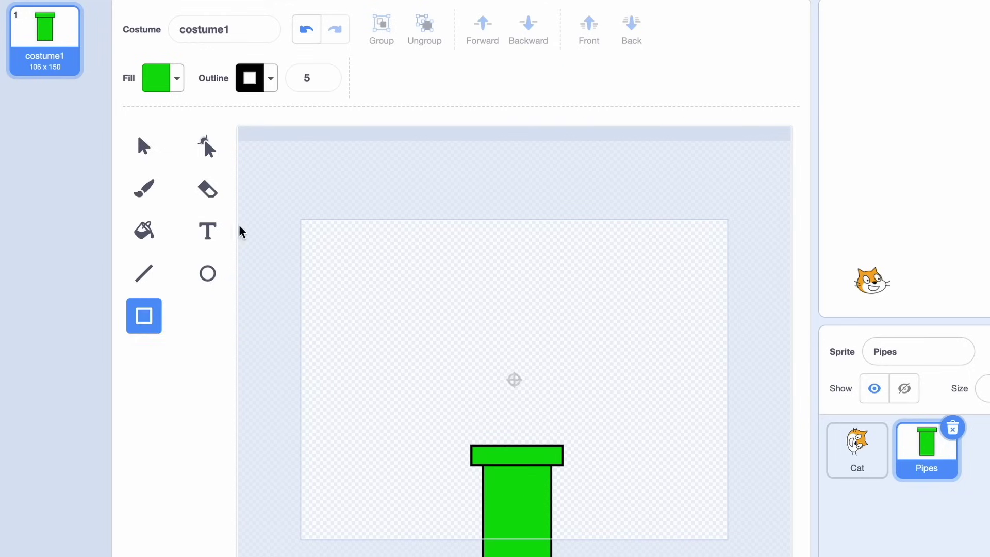
left_click(144, 147)
left_click_drag(433, 371, 604, 542)
left_click(381, 31)
key("ctrl+c")
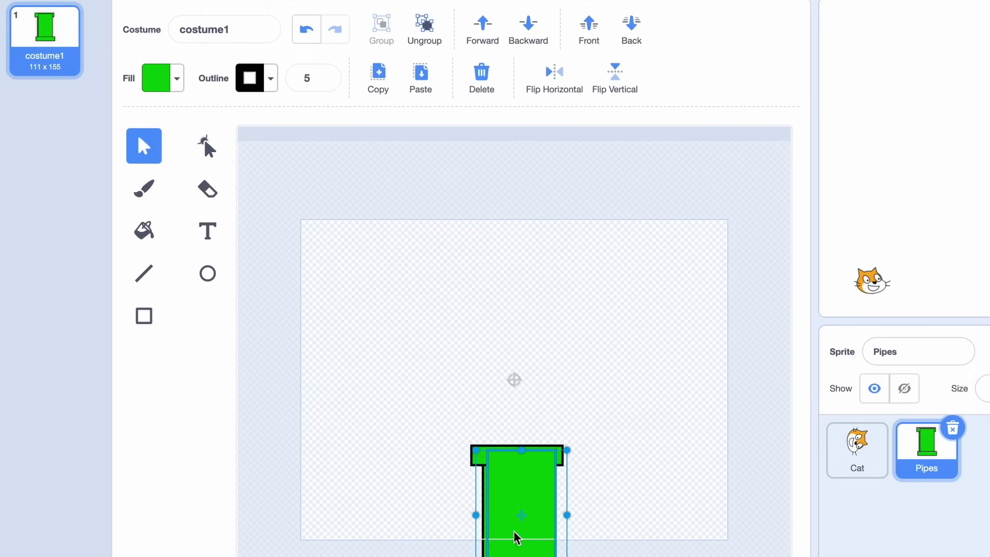
key("ctrl+v")
left_click_drag(515, 341, 518, 372)
left_click(610, 424)
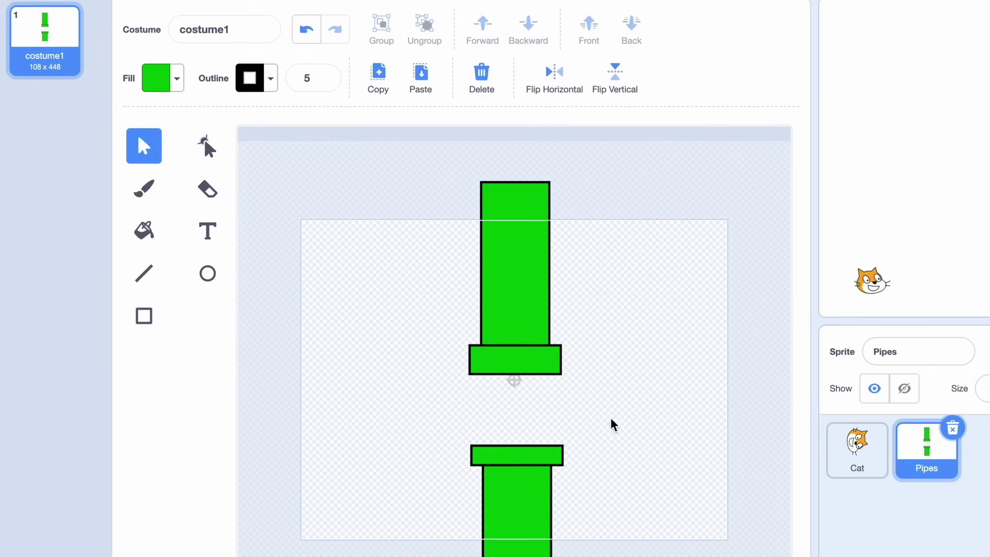
Copy the pipe pair into a second costume and adjust it there.
key("ctrl+a")
left_click(381, 32)
key("ctrl+c")
left_click(45, 526)
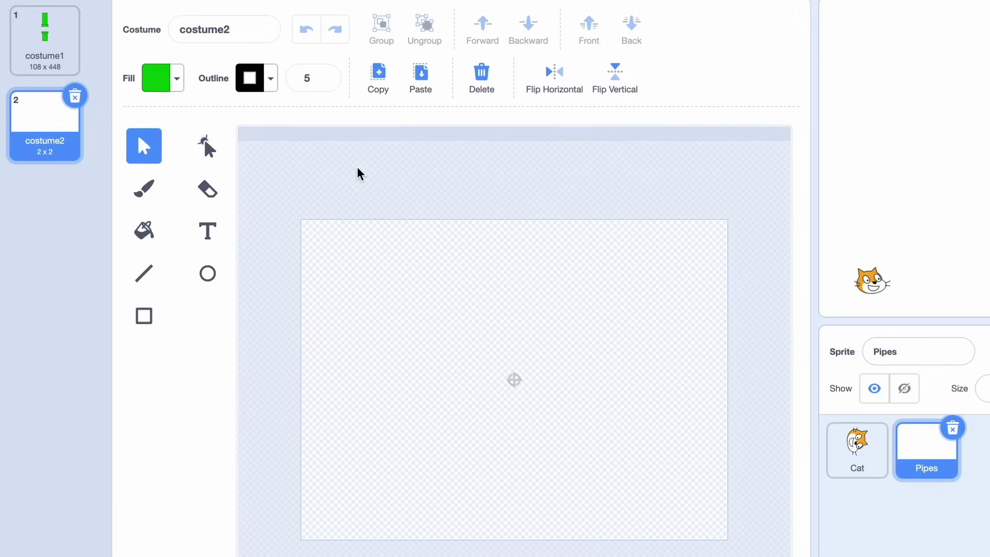
key("ctrl+v")
left_click(631, 78)
Duplicate the second costume as costume3 with its bottom pipe lowered, then review all costumes.
left_click(45, 38)
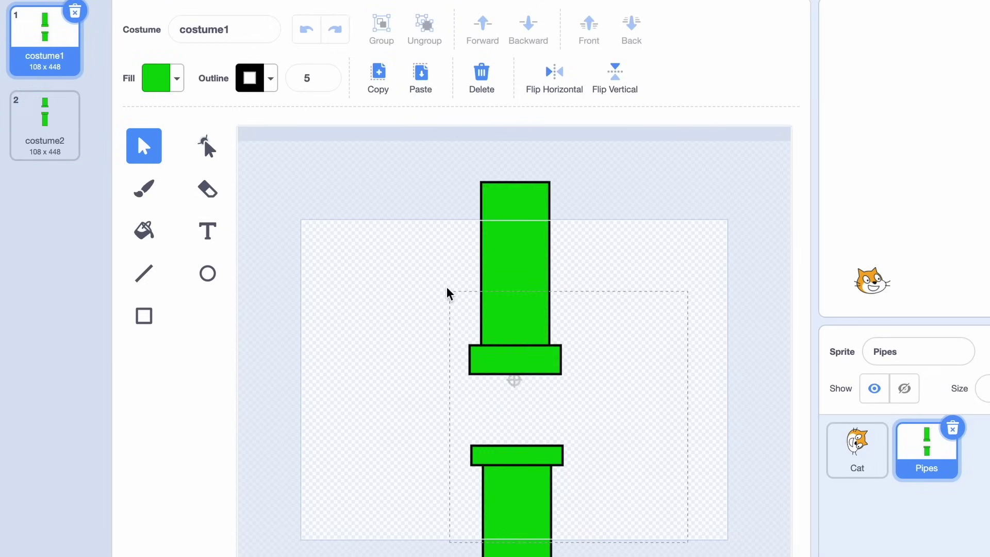
left_click(517, 309)
left_click(363, 251)
left_click(45, 124)
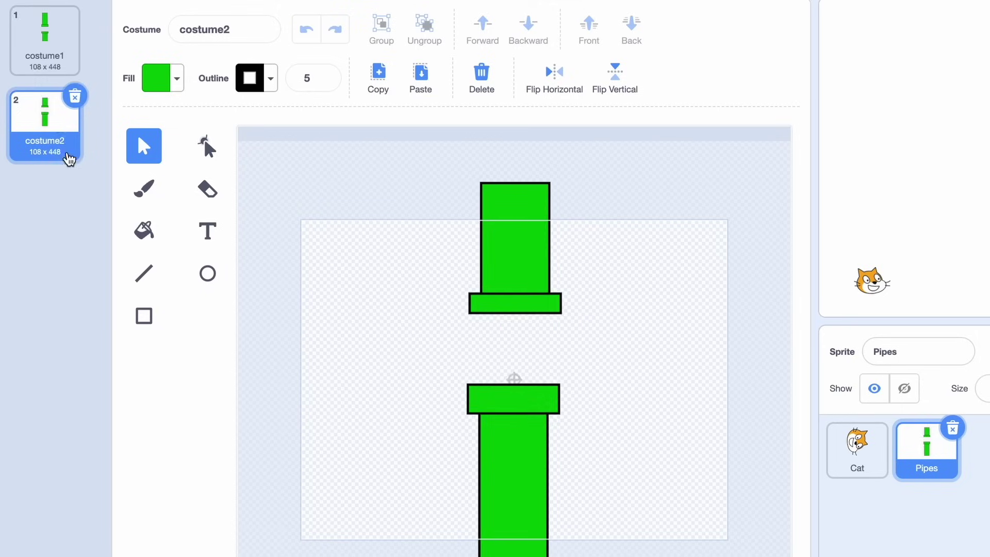
left_click(45, 39)
left_click(58, 113)
right_click(58, 113)
left_click(85, 139)
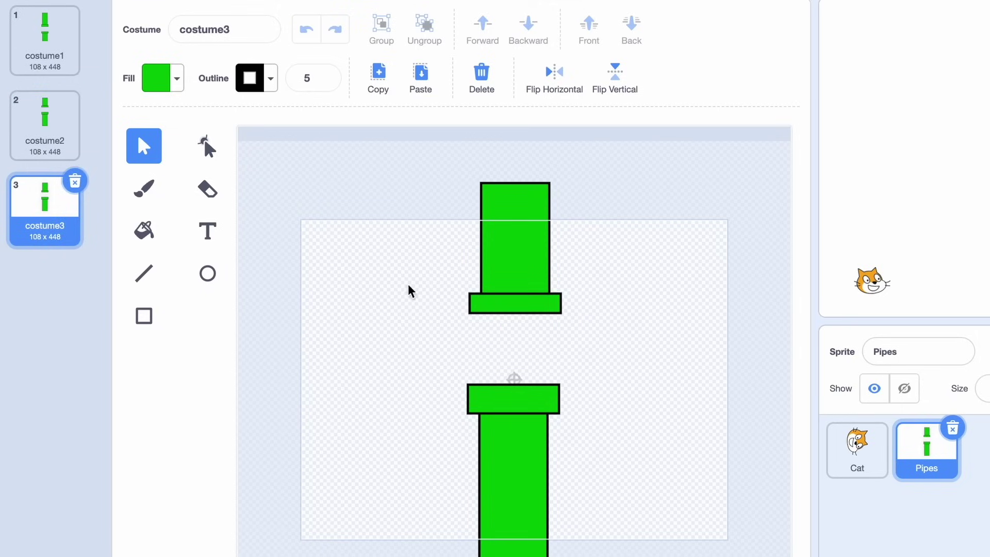
left_click(510, 403)
left_click_drag(509, 373, 512, 453)
left_click(45, 39)
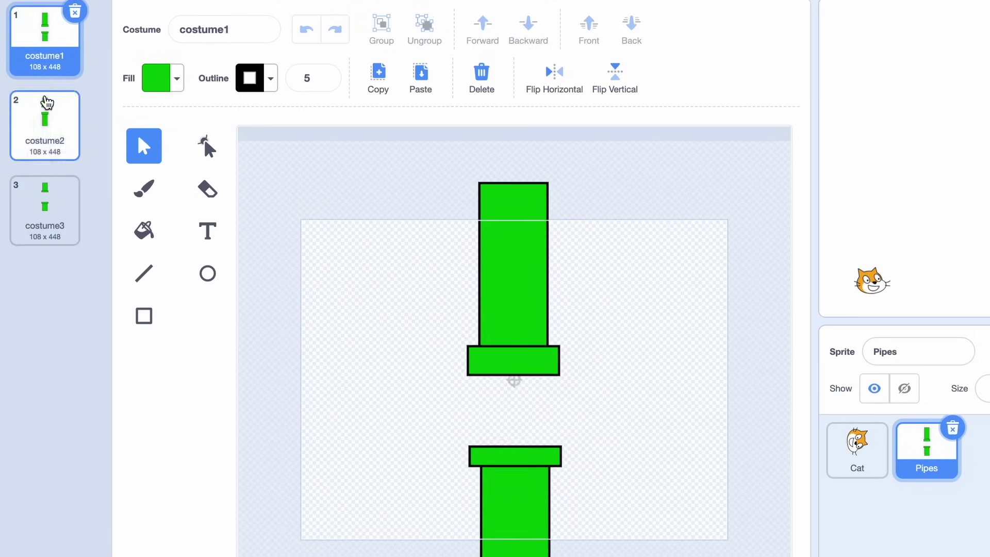
left_click(46, 207)
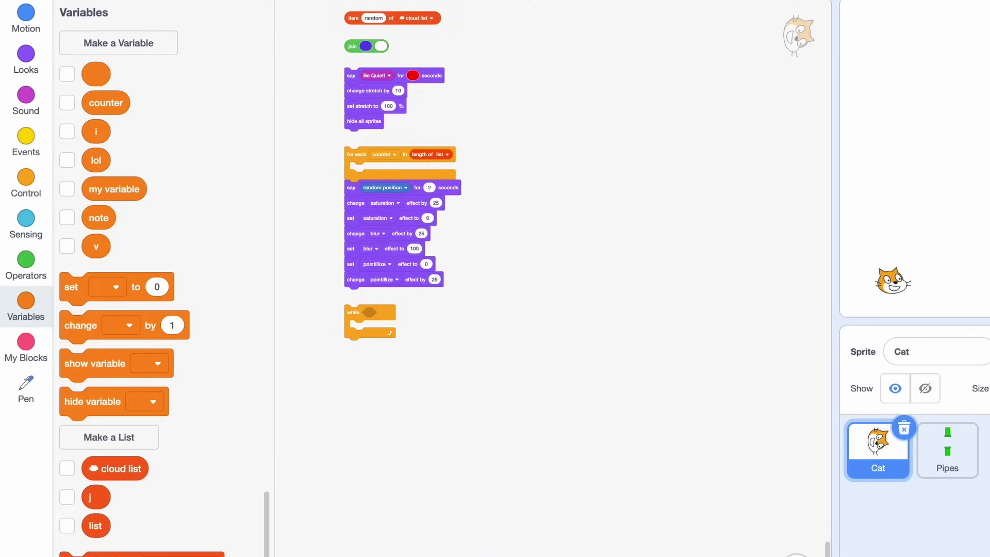
scroll(828, 514, "up", 8)
left_click_drag(825, 511, 841, 208)
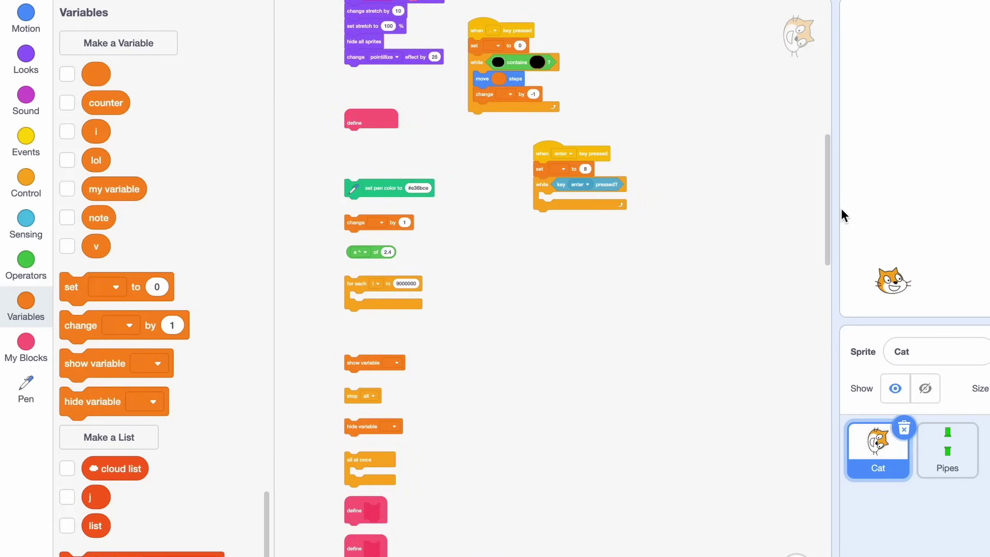
left_click_drag(840, 208, 863, 311)
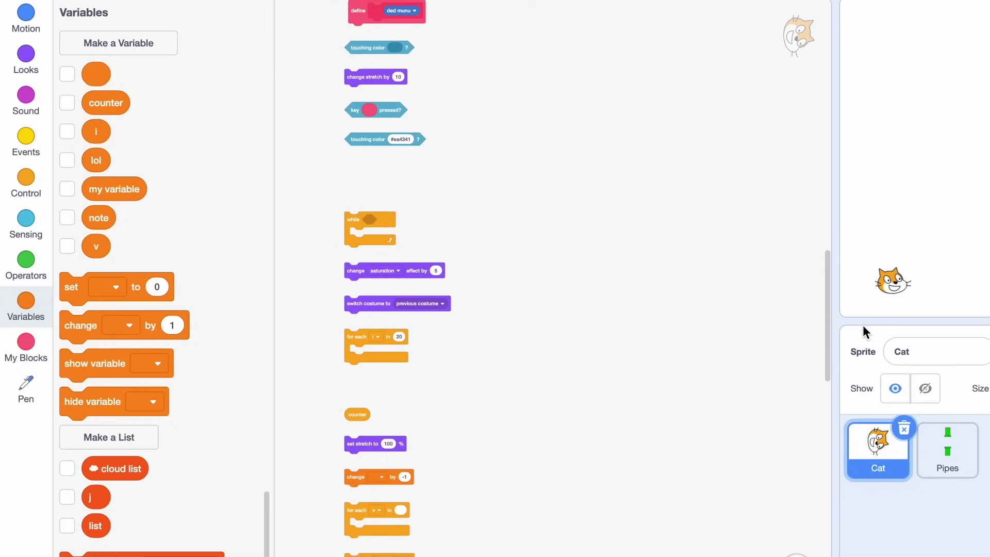
Place a loose myself reporter and inspect the clone sprite dropdowns.
left_click_drag(388, 534, 569, 337)
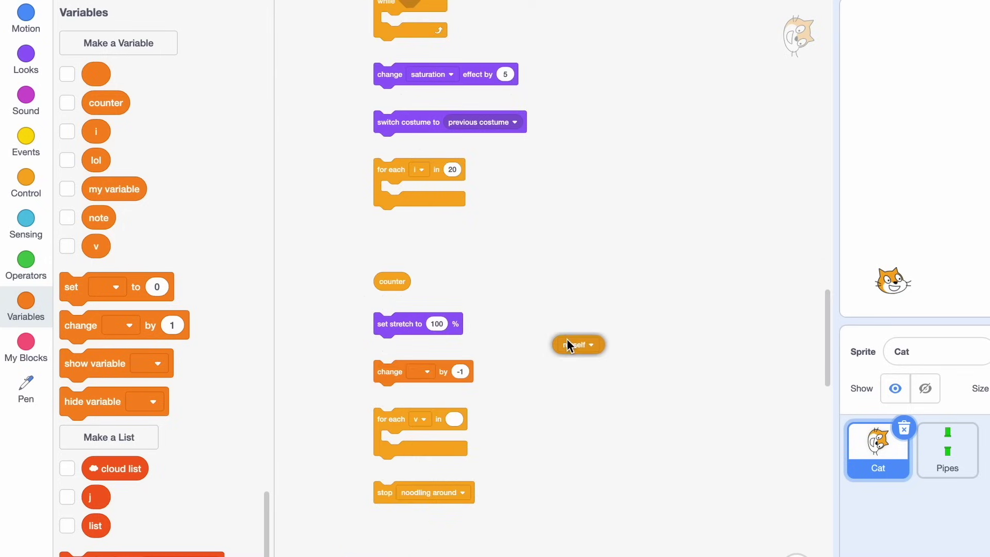
left_click(589, 345)
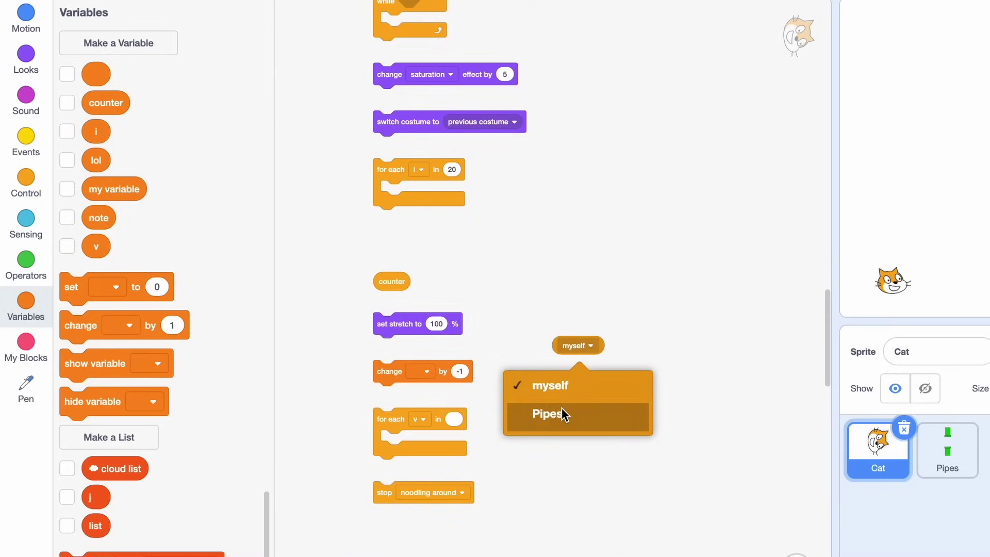
left_click(587, 341)
left_click(25, 183)
scroll(161, 316, "down", 2)
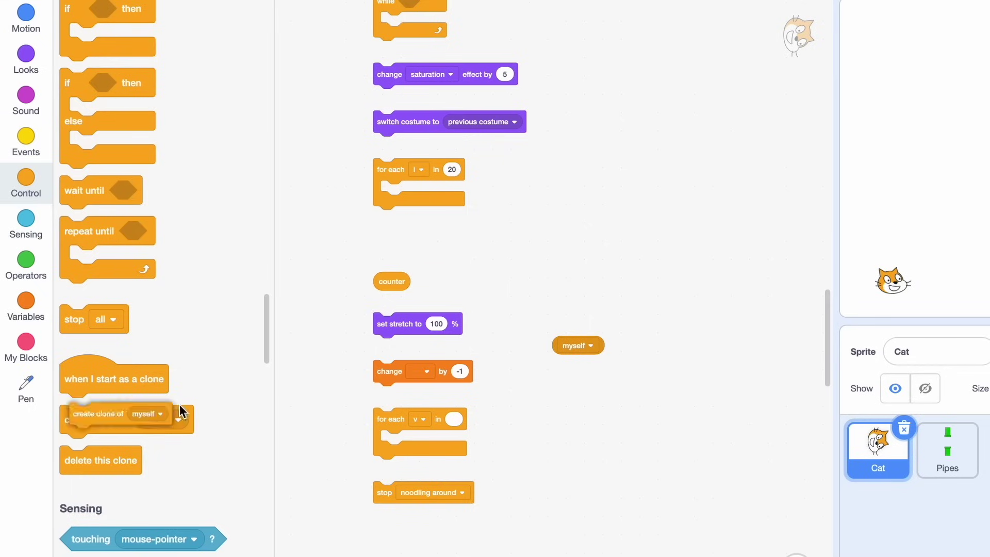
left_click_drag(97, 420, 534, 252)
left_click(579, 345)
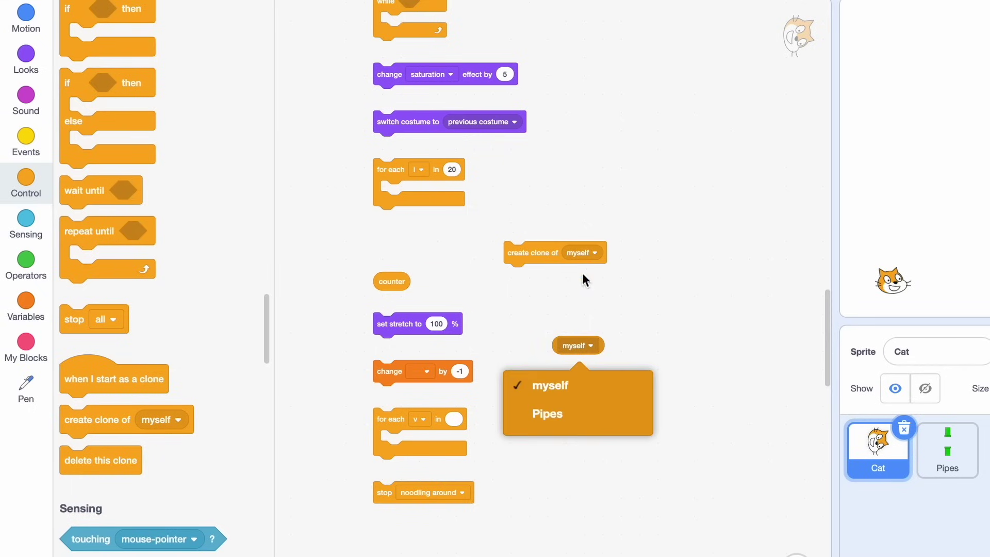
left_click(585, 255)
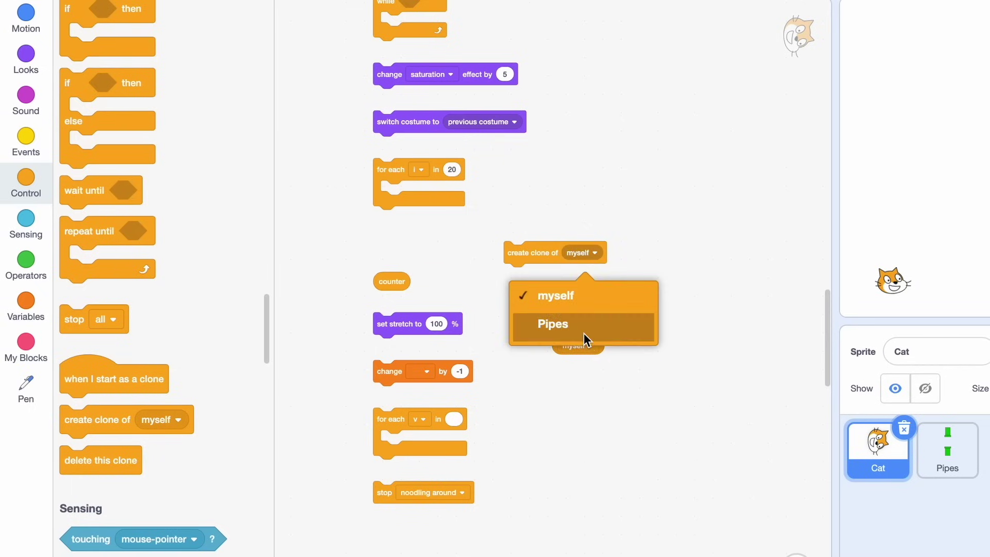
left_click(605, 394)
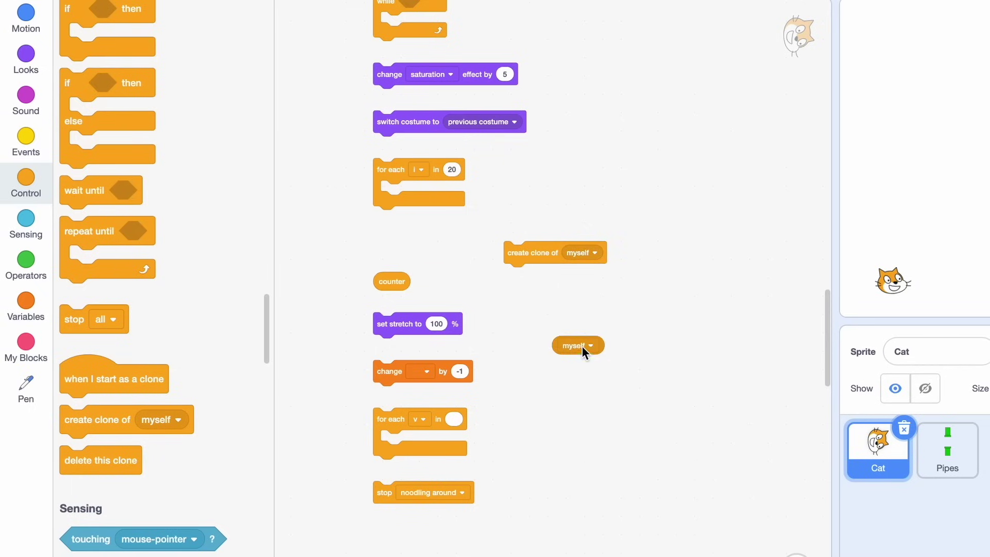
left_click_drag(581, 346, 593, 270)
Delete the create clone of myself block and open the Pipes sprite's scripts.
left_click_drag(464, 310, 435, 317)
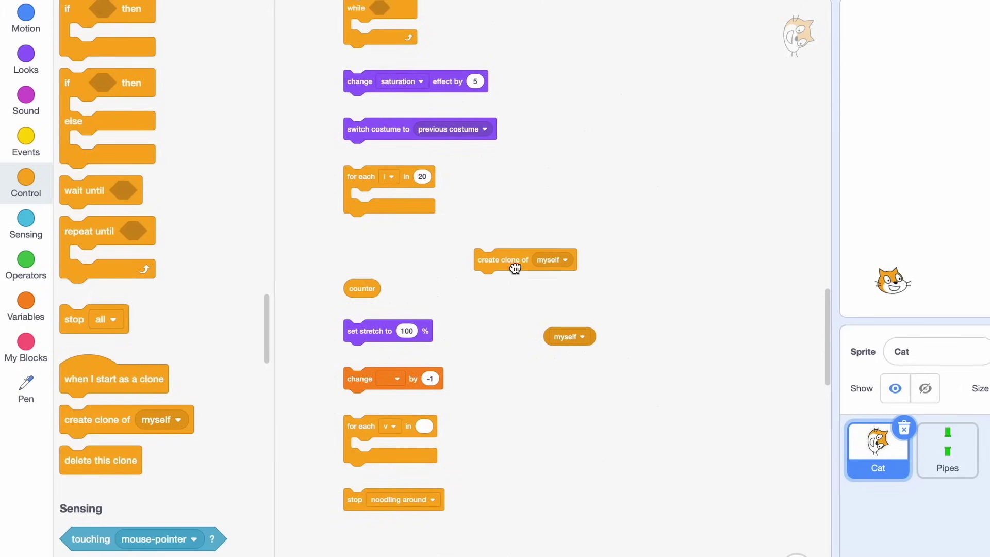
left_click_drag(515, 265, 184, 327)
left_click(947, 450)
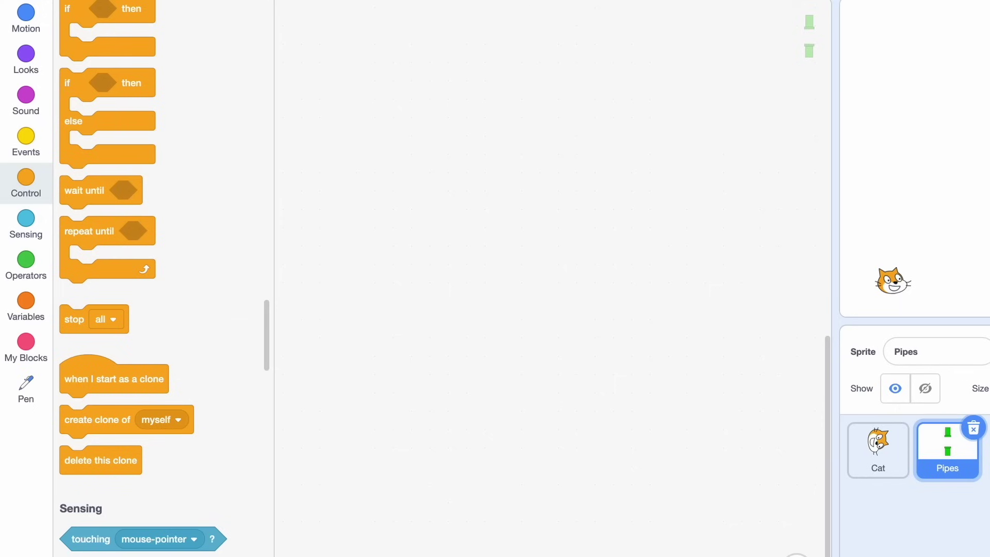
Trash the Pipes sprite and paint a blank new sprite, Sprite1.
left_click(977, 430)
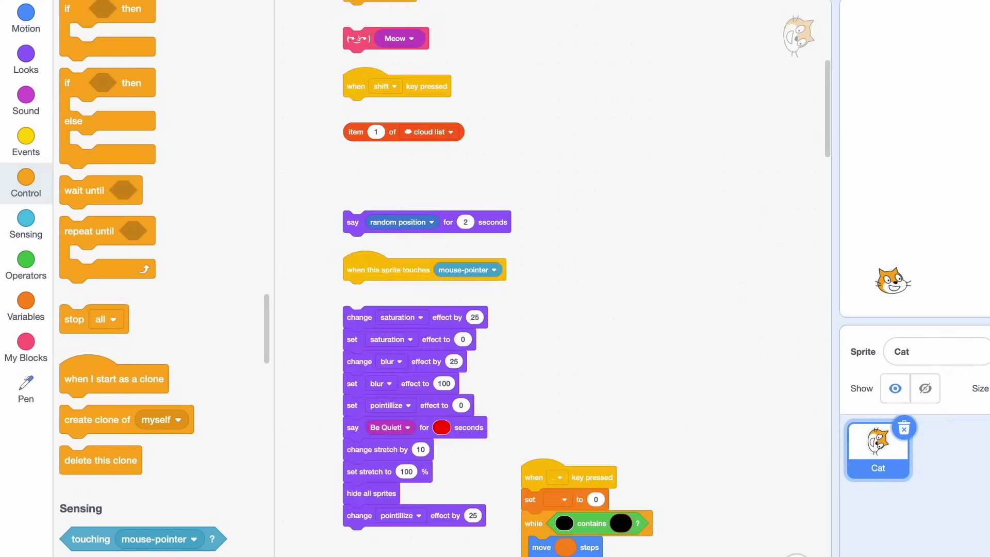
left_click(911, 475)
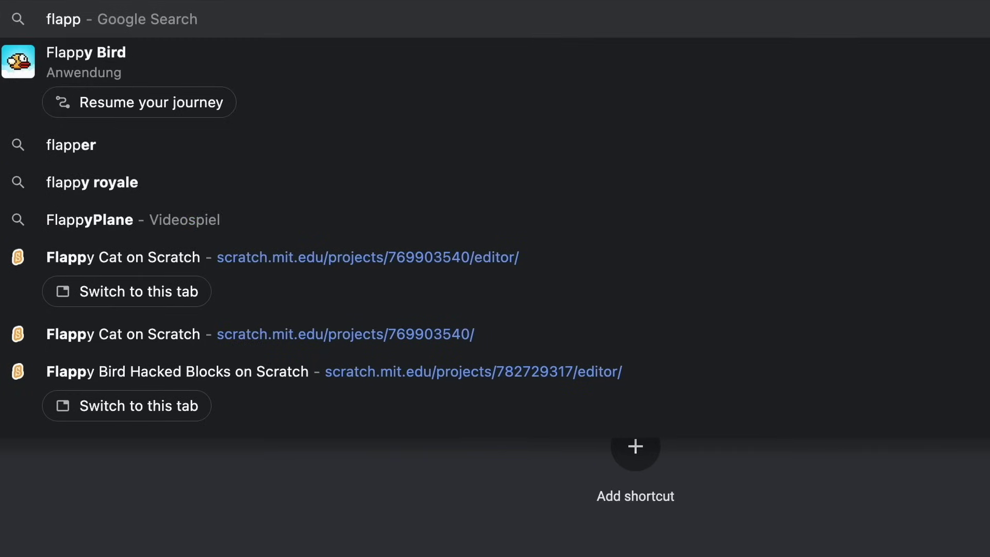
type("y b")
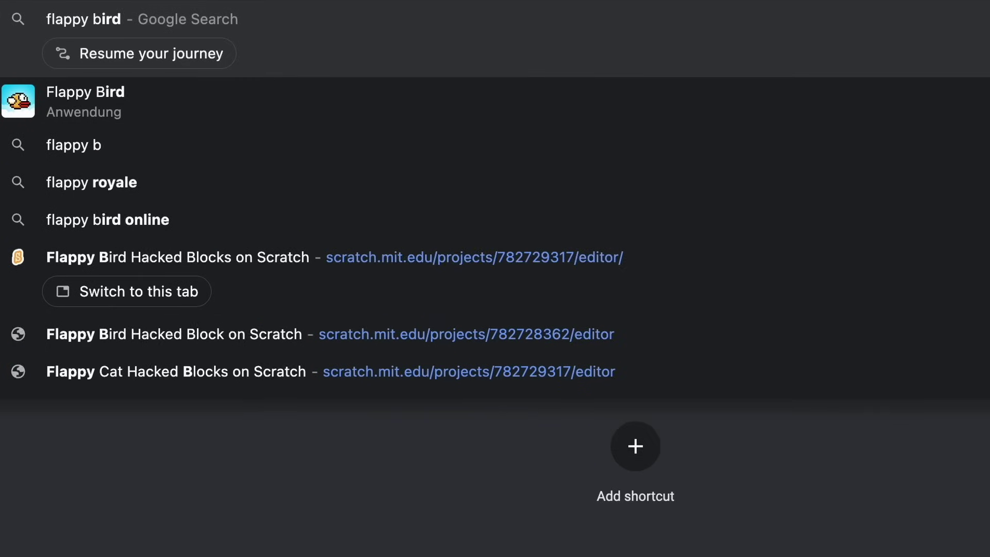
type("ird pipe")
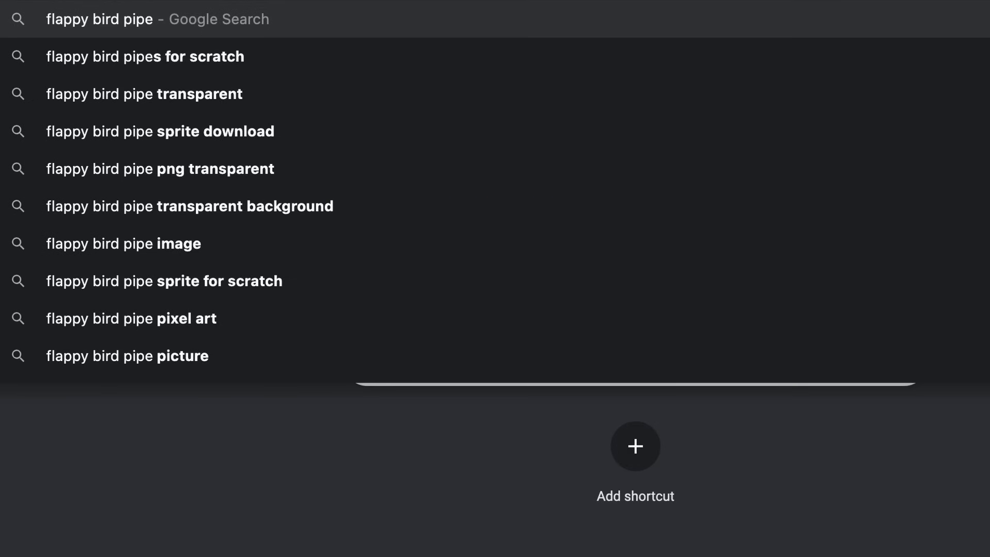
type(" gif")
Search Google Images for 'flappy bird pipe gif' and preview several Flappy Bird GIFs.
key("Return")
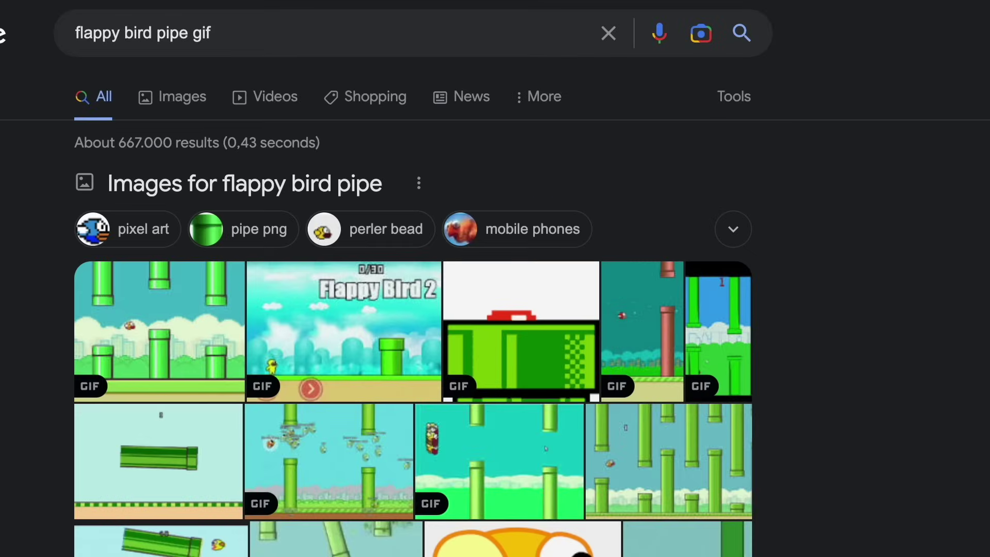
left_click(182, 96)
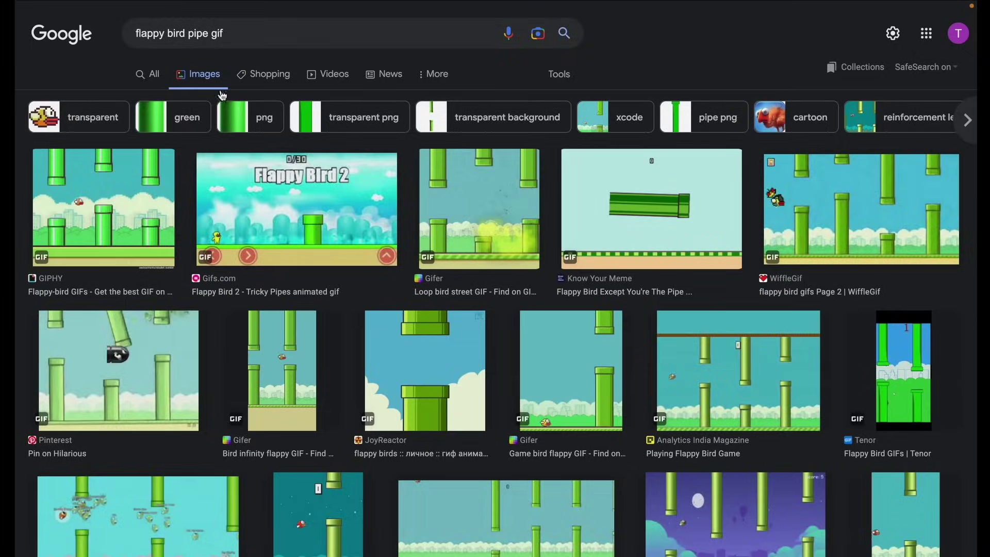
left_click(91, 186)
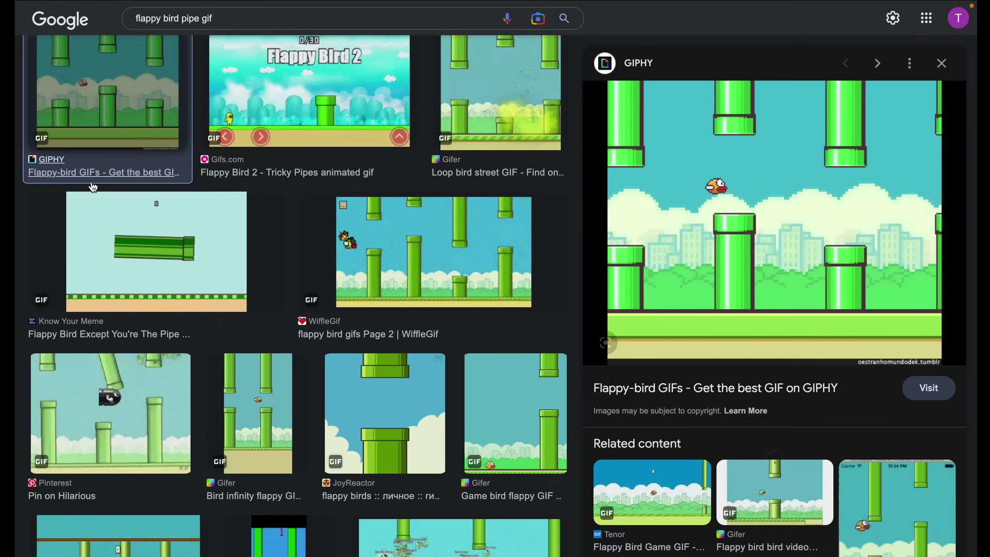
left_click(309, 92)
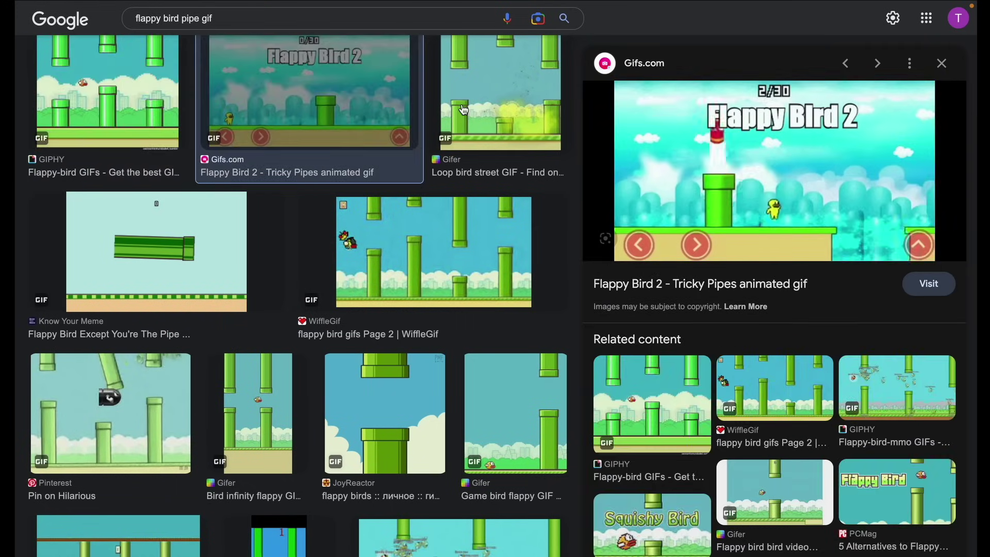
left_click(156, 247)
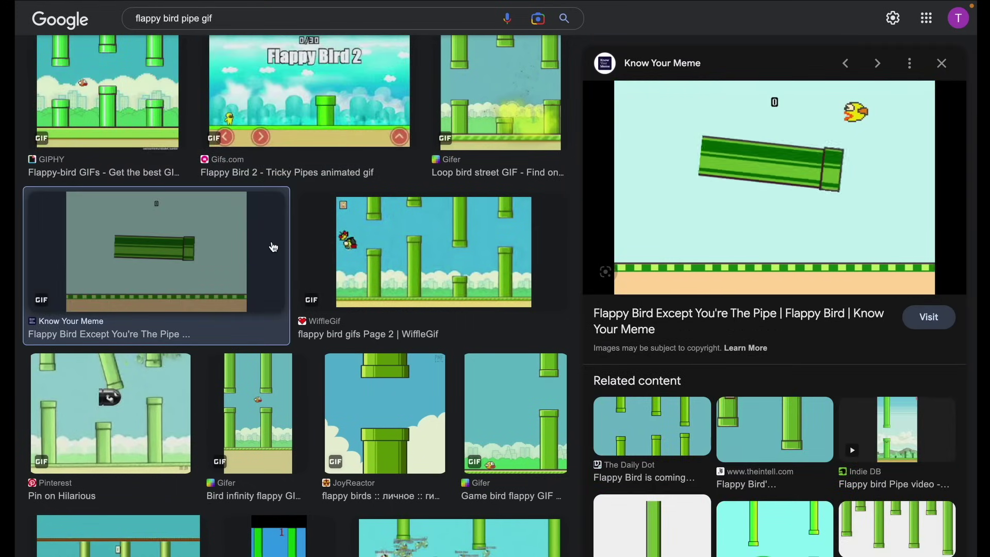
scroll(272, 253, "down", 3)
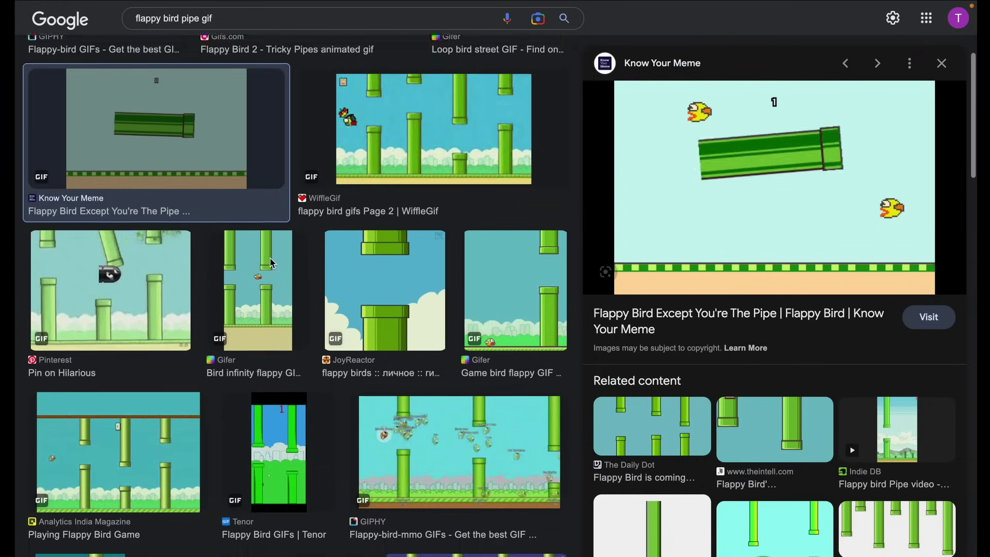
scroll(274, 310, "down", 3)
scroll(277, 364, "down", 2)
left_click(277, 363)
scroll(276, 363, "down", 2)
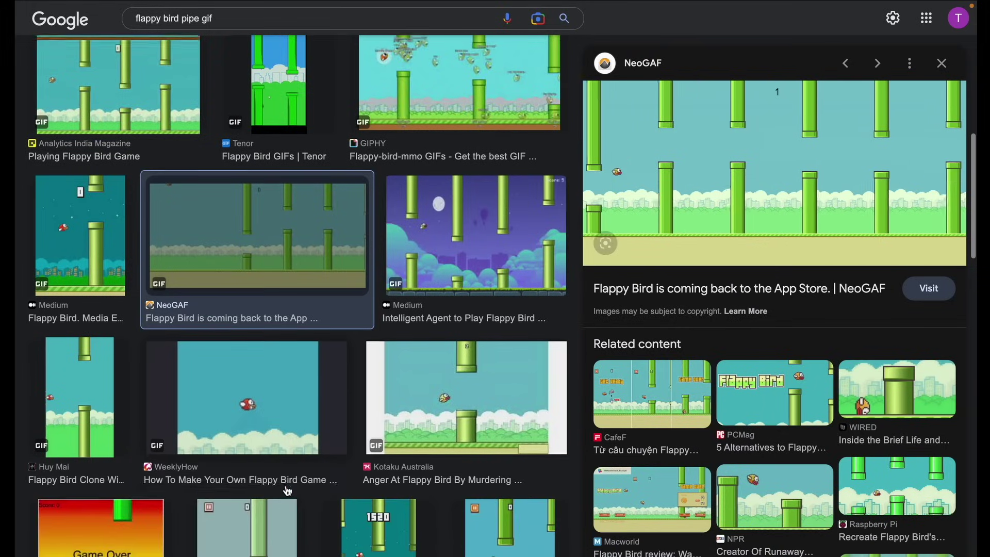
left_click(362, 418)
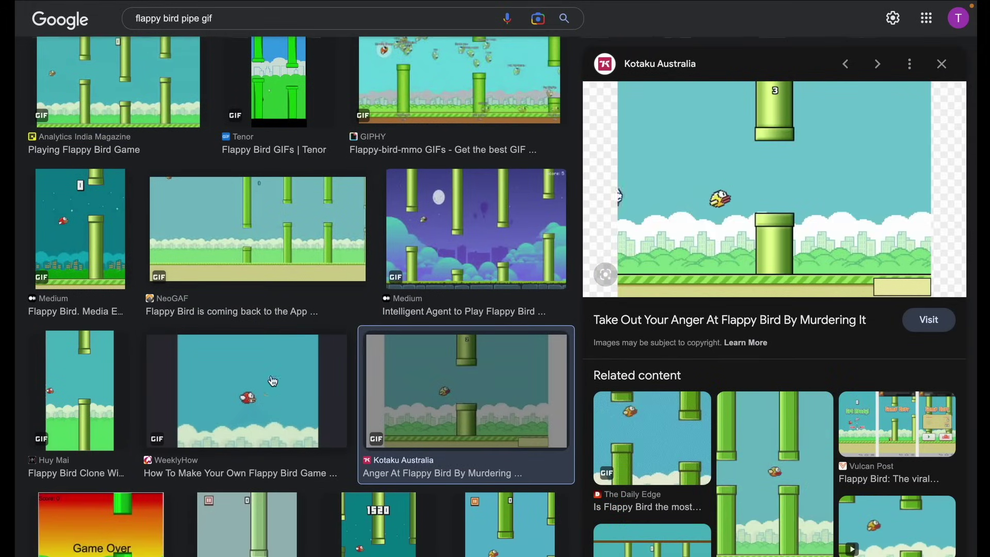
left_click(266, 271)
scroll(265, 270, "down", 2)
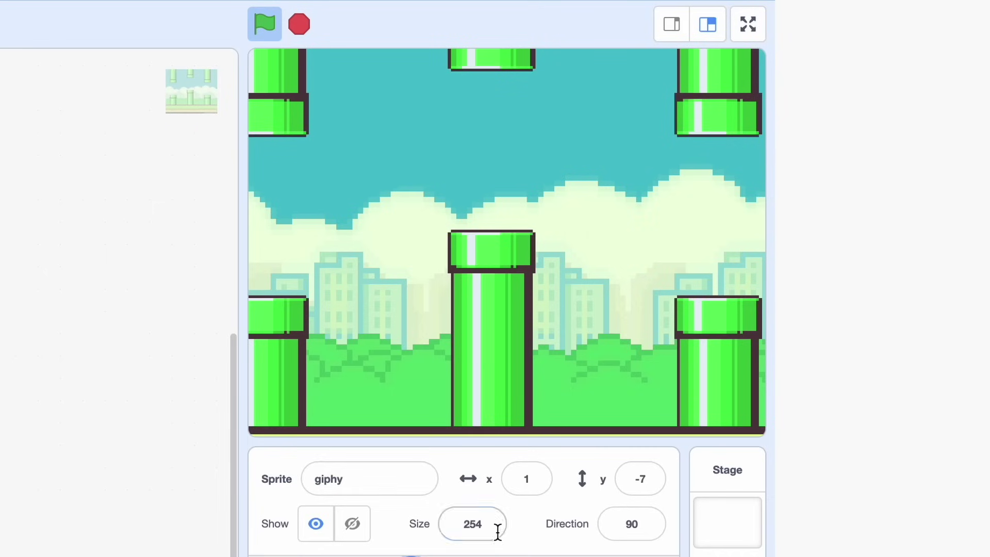
type("0")
type("100")
Enter 0 in the giphy sprite's x and y position fields.
left_click(526, 478)
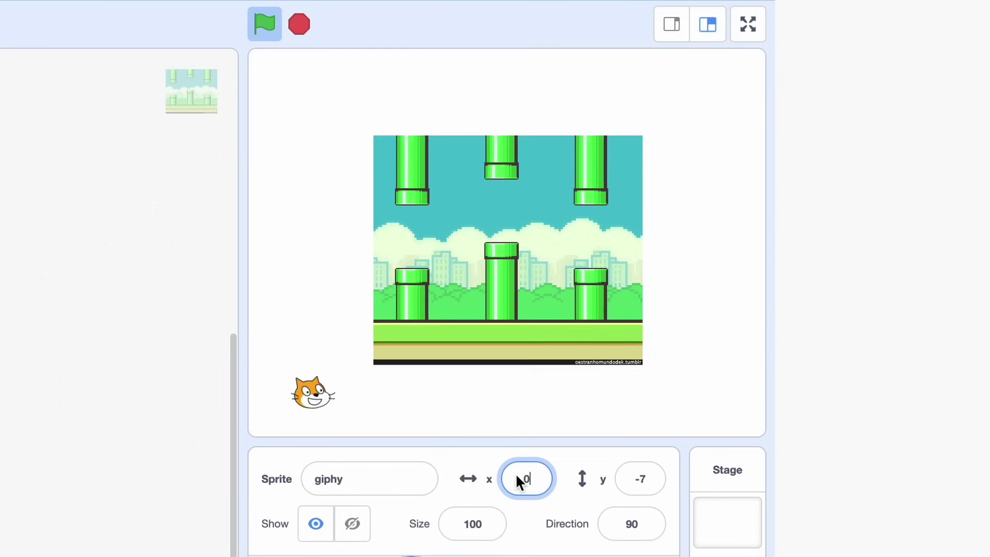
left_click(641, 478)
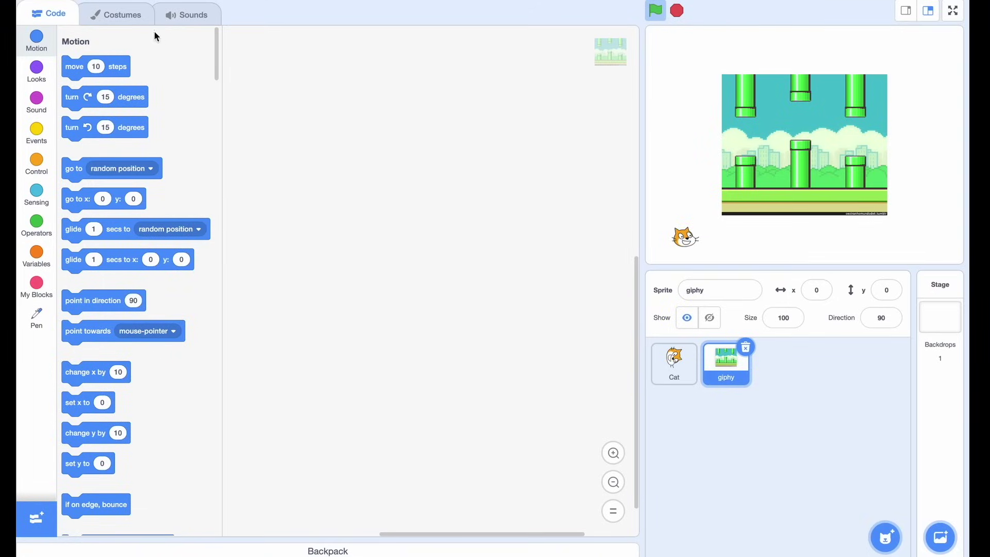
Browse giphy's 28 pipe costumes, select giphy28, and return to its empty code area.
left_click(134, 24)
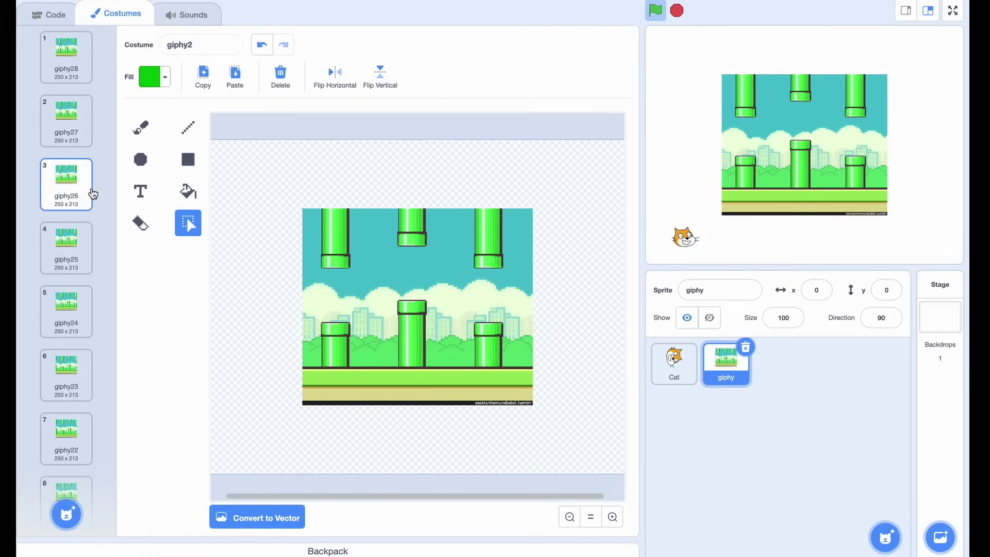
scroll(66, 193, "down", 10)
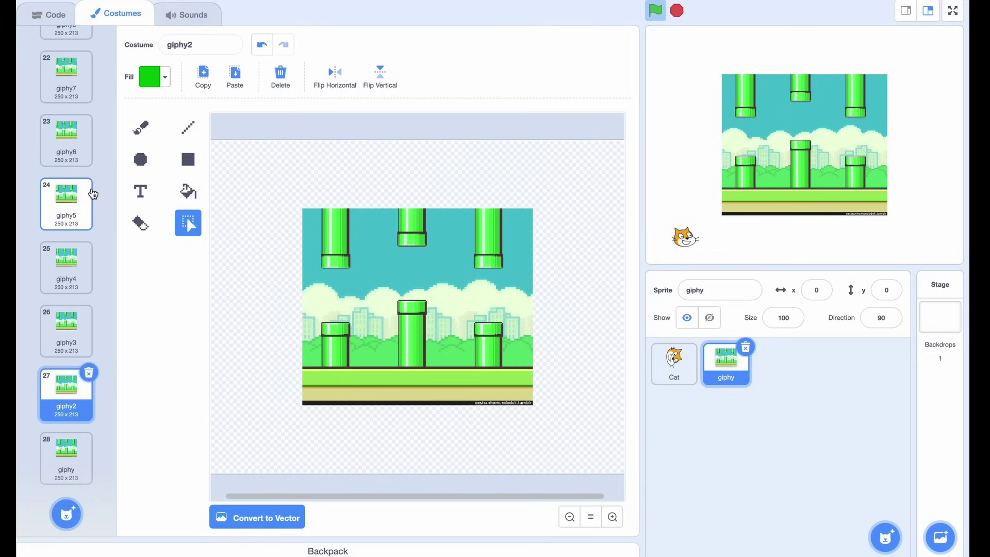
scroll(93, 193, "up", 10)
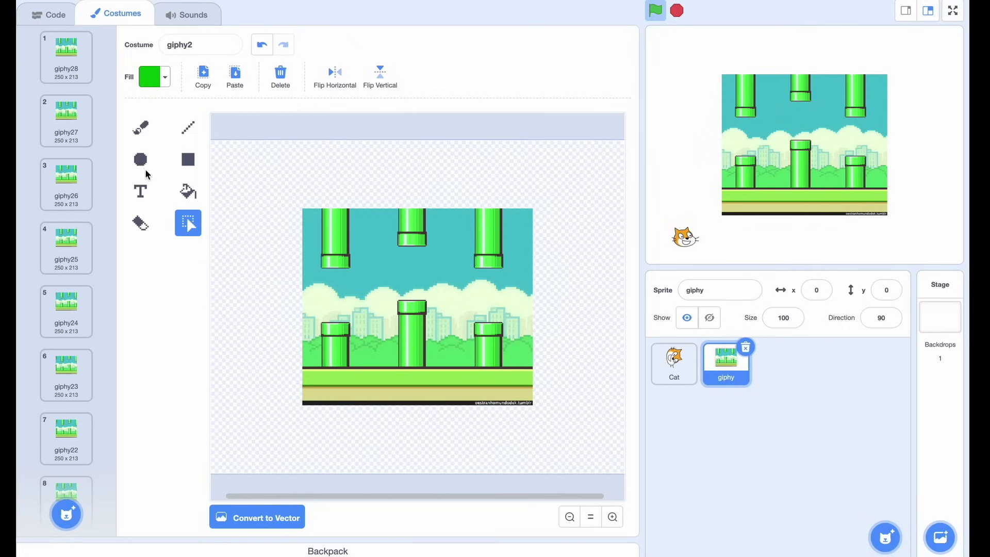
scroll(101, 277, "down", 5)
scroll(100, 310, "down", 5)
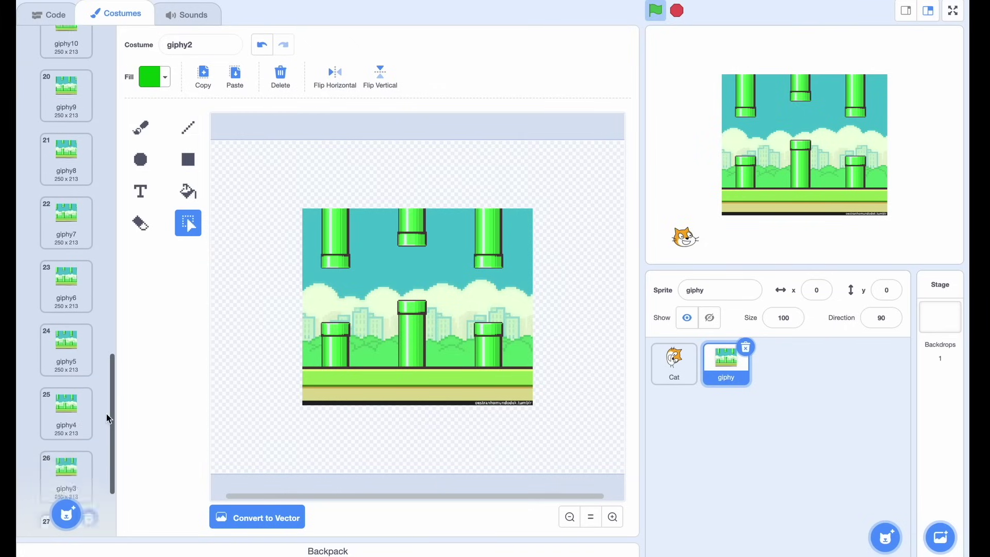
scroll(106, 414, "down", 5)
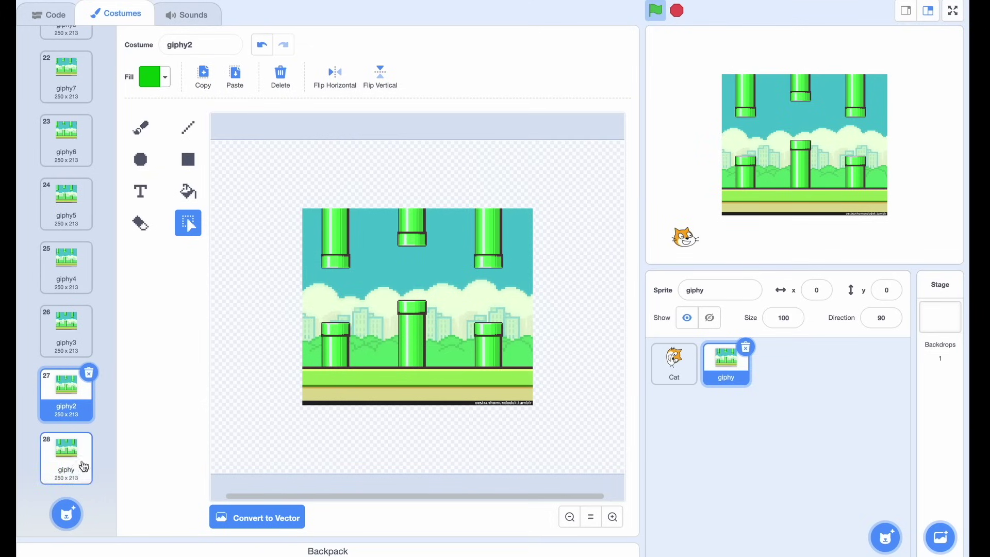
left_click(66, 469)
scroll(68, 379, "up", 10)
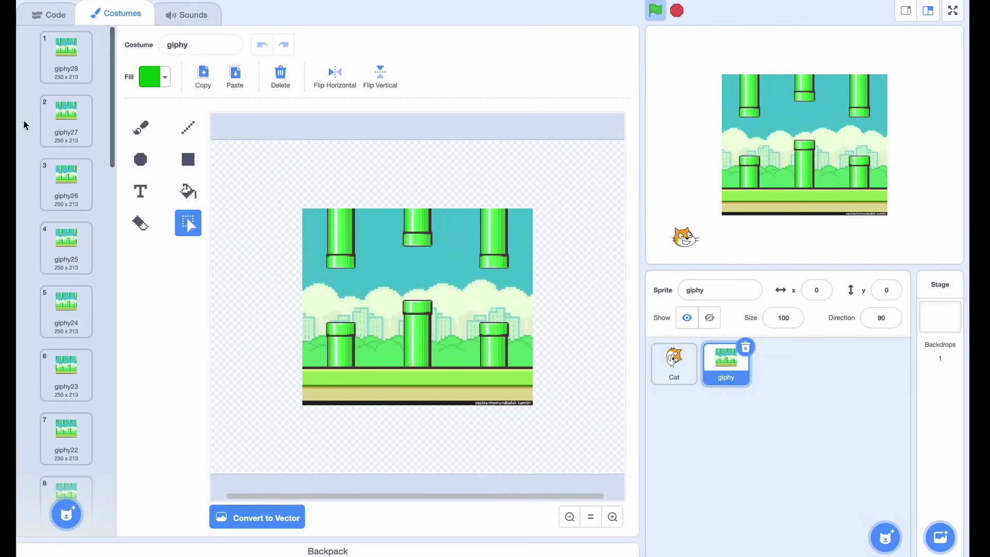
left_click(62, 45)
left_click(48, 15)
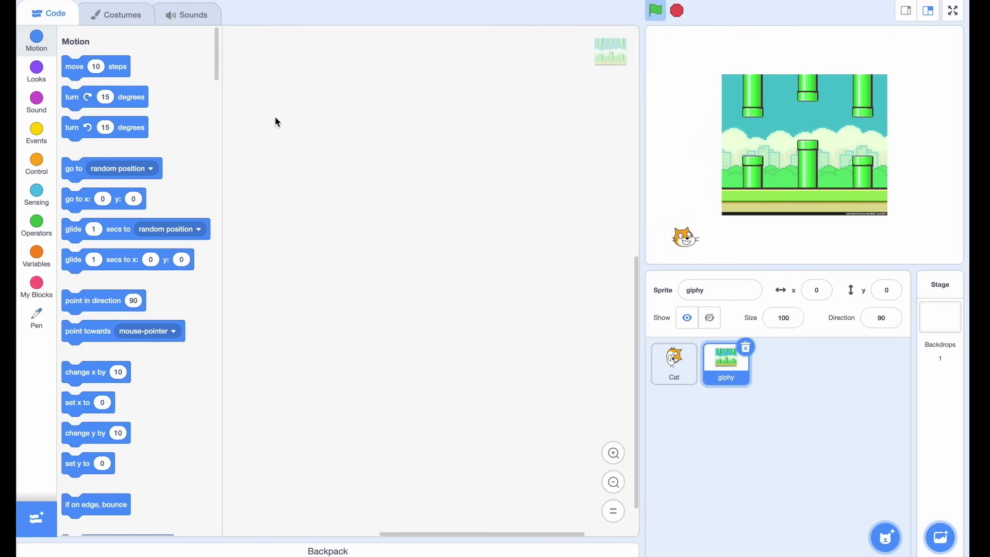
Copy the Cat's key-pressed script to giphy and delete its set, move and change blocks.
left_click(671, 360)
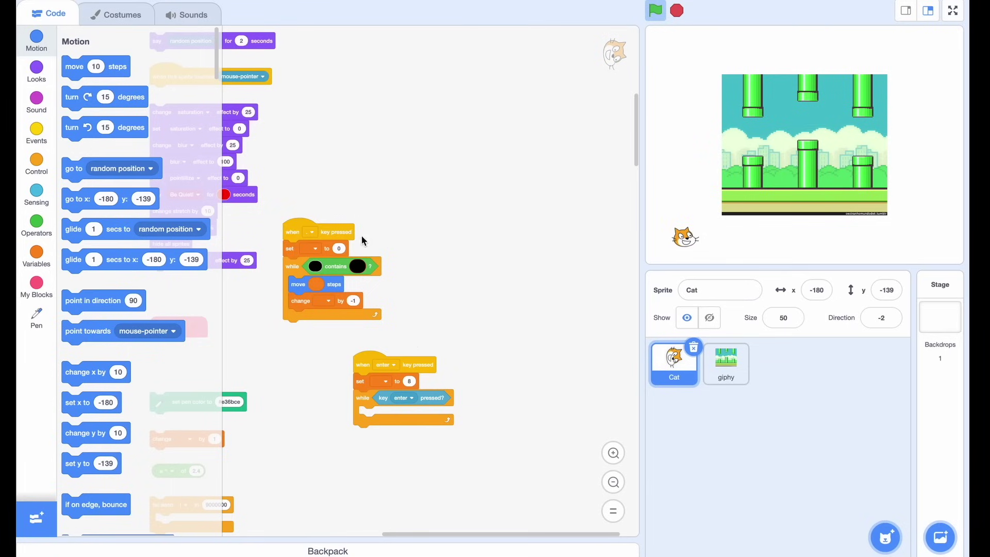
left_click_drag(292, 235, 725, 363)
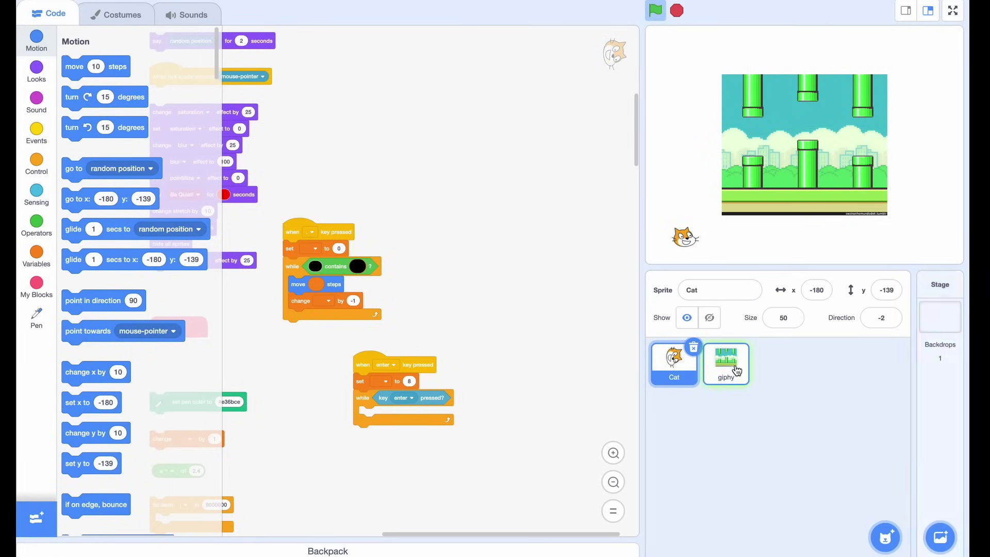
left_click(725, 363)
left_click(612, 453)
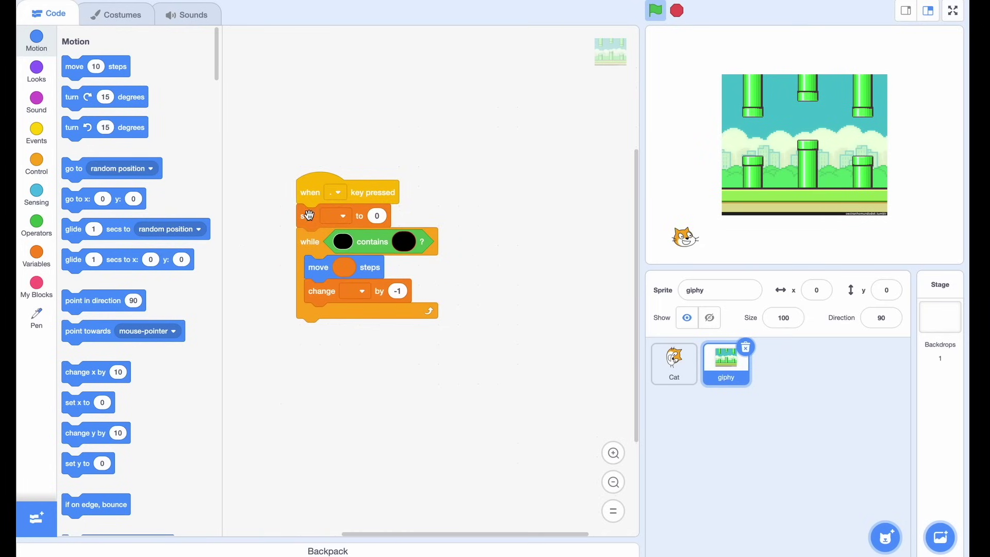
mouse_move(308, 215)
left_mouse_down()
mouse_move(430, 253)
mouse_move(314, 219)
mouse_move(440, 337)
left_mouse_up()
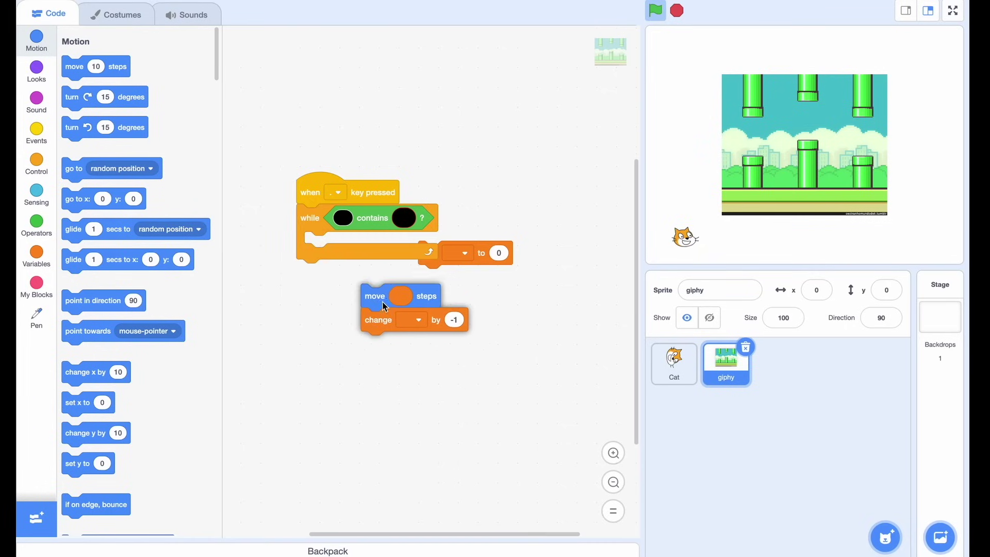
mouse_move(473, 254)
left_mouse_down()
mouse_move(437, 304)
mouse_move(116, 333)
left_mouse_up()
Copy 'switch costume to previous costume' from the Cat into giphy's while loop.
left_click(674, 362)
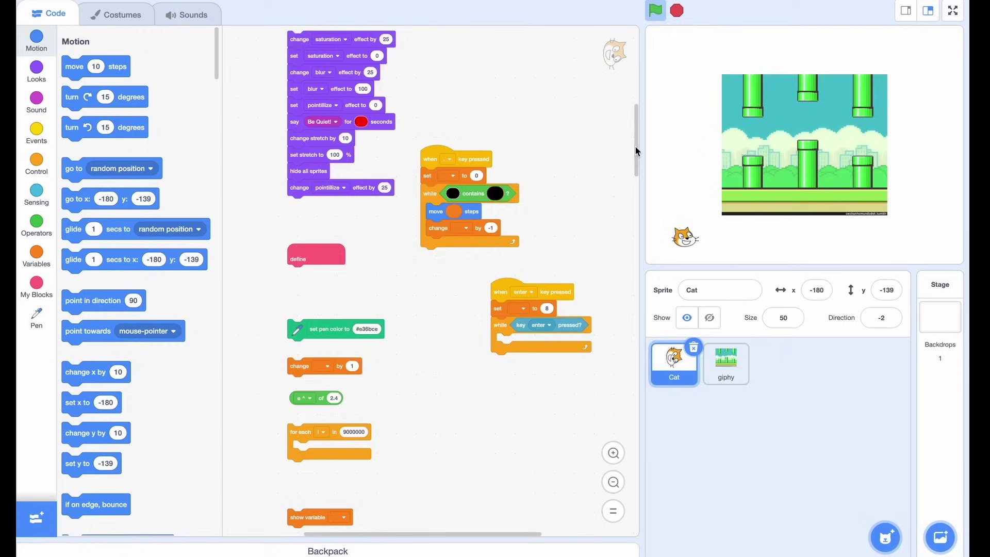
scroll(635, 147, "down", 1)
scroll(648, 280, "down", 1)
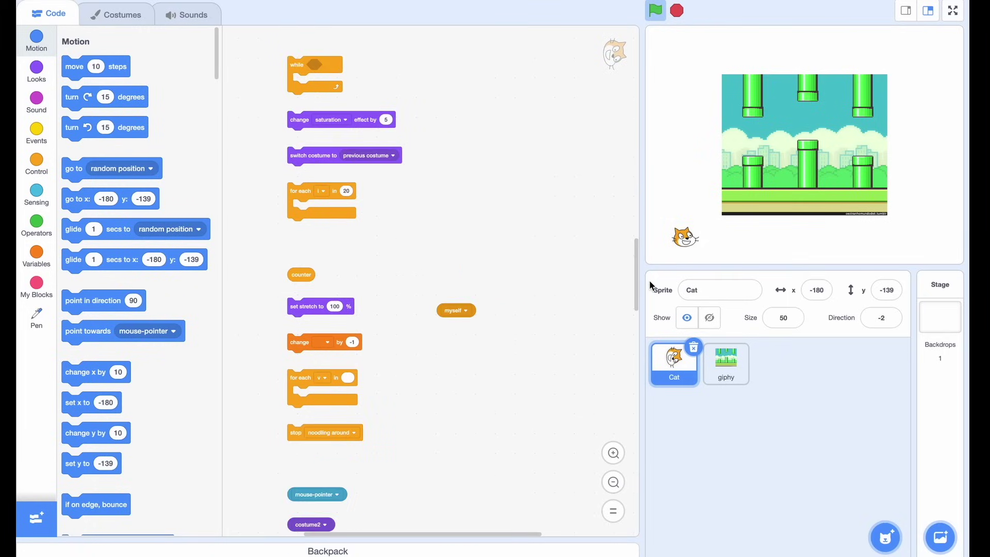
left_click_drag(309, 155, 725, 362)
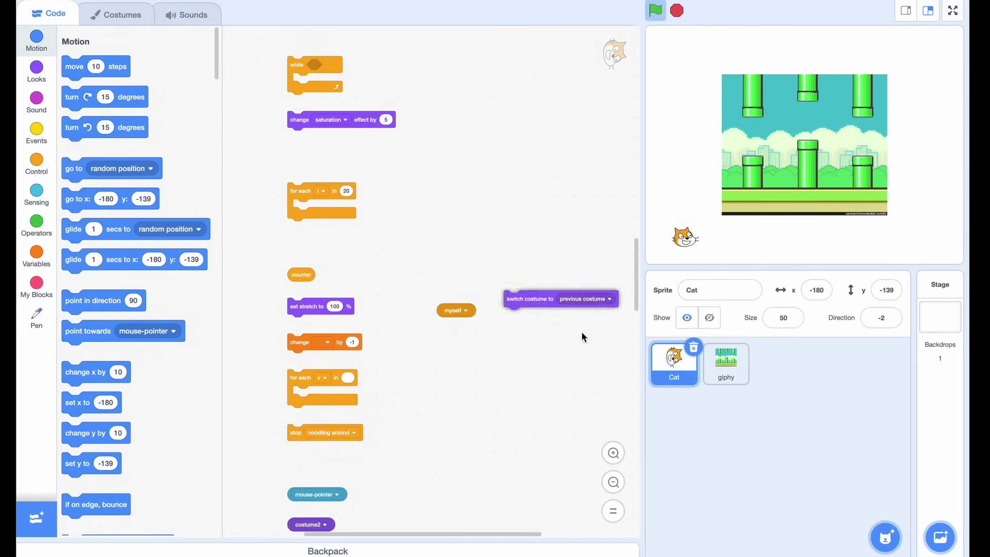
left_click(726, 362)
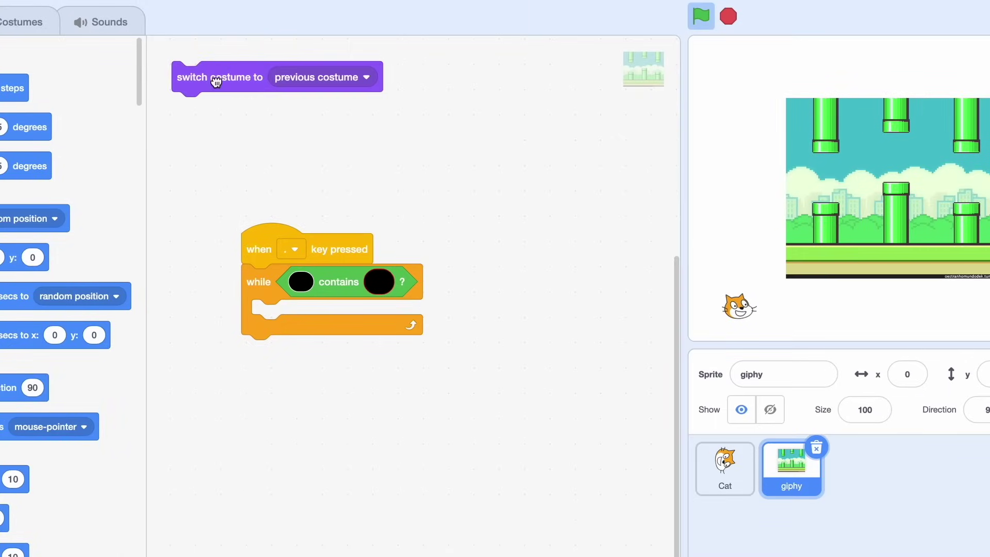
left_click_drag(217, 80, 297, 316)
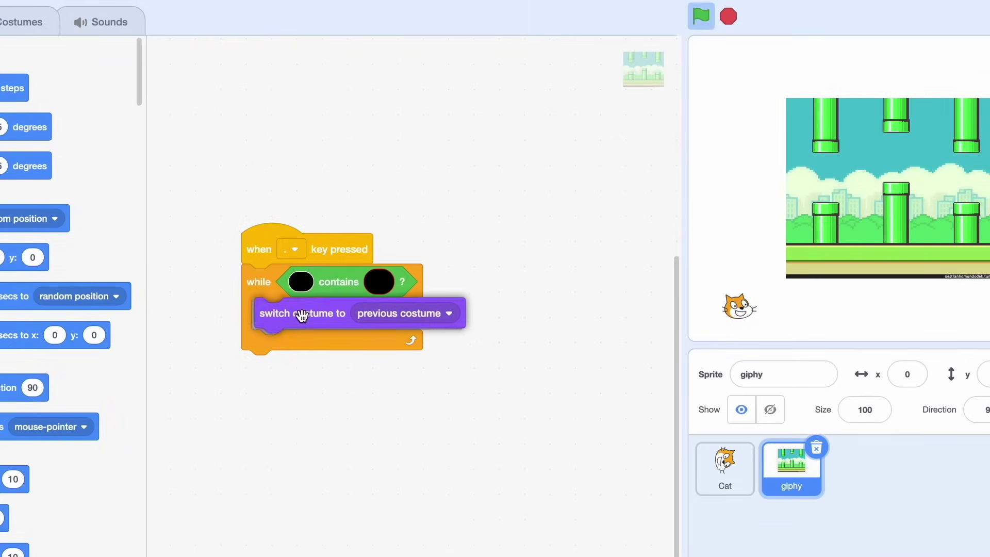
left_click(735, 470)
mouse_move(678, 351)
left_mouse_down()
mouse_move(701, 141)
mouse_move(680, 105)
left_mouse_up()
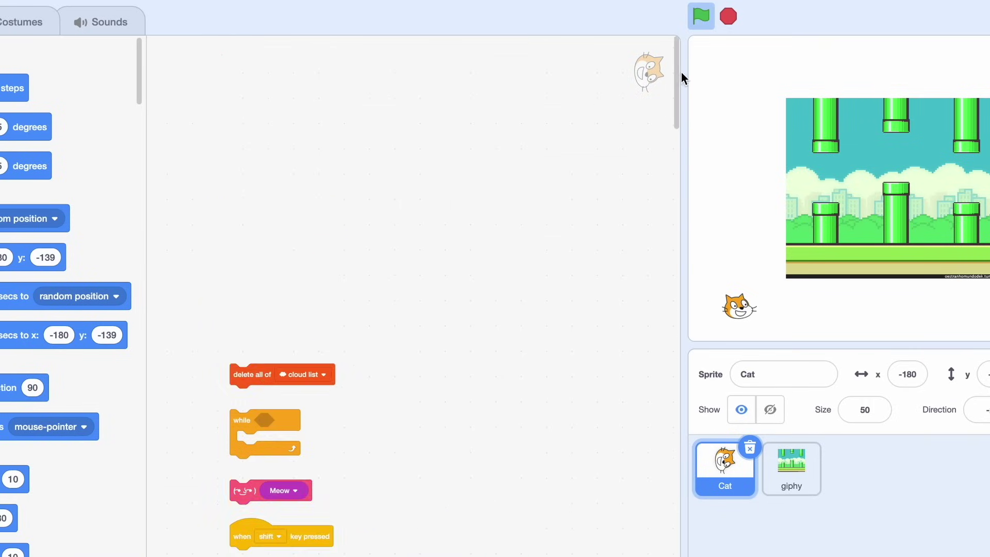
left_click_drag(678, 104, 679, 541)
scroll(387, 279, "up", 10)
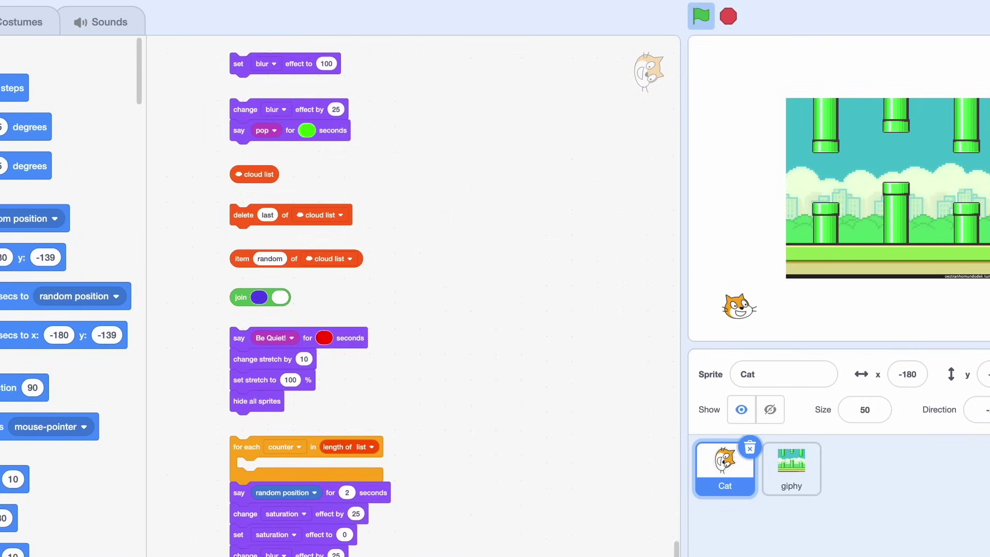
scroll(699, 508, "up", 3)
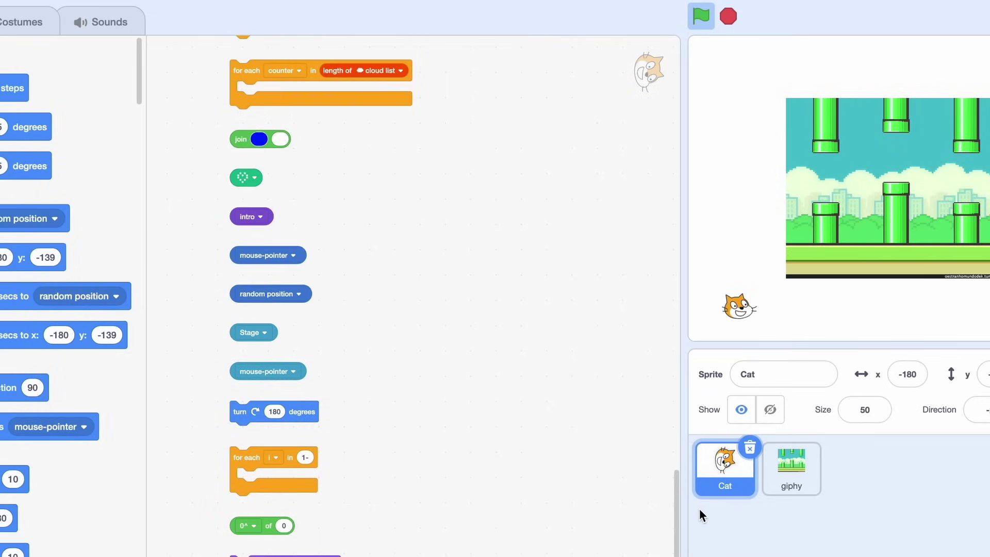
left_click_drag(679, 495, 676, 362)
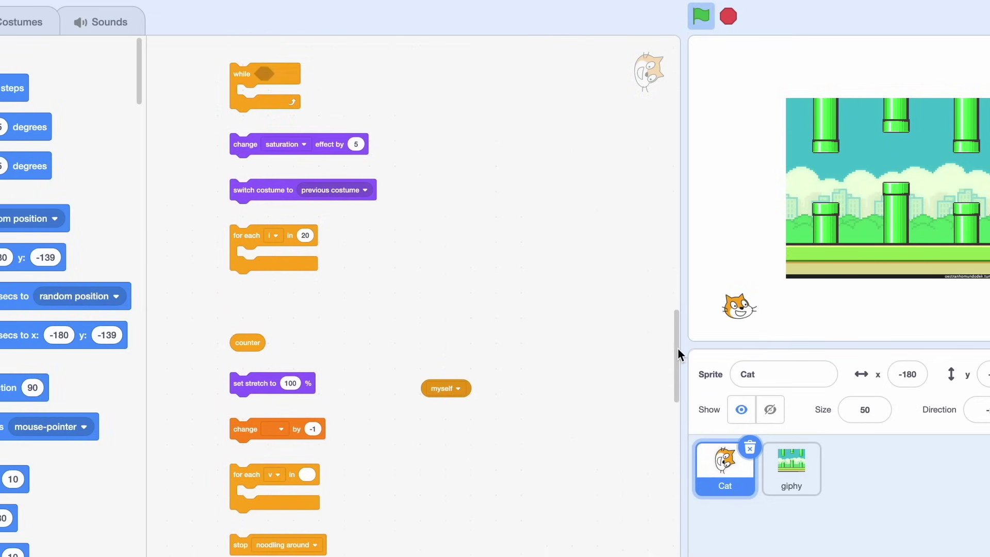
mouse_move(677, 348)
left_mouse_down()
mouse_move(677, 197)
mouse_move(686, 383)
left_mouse_up()
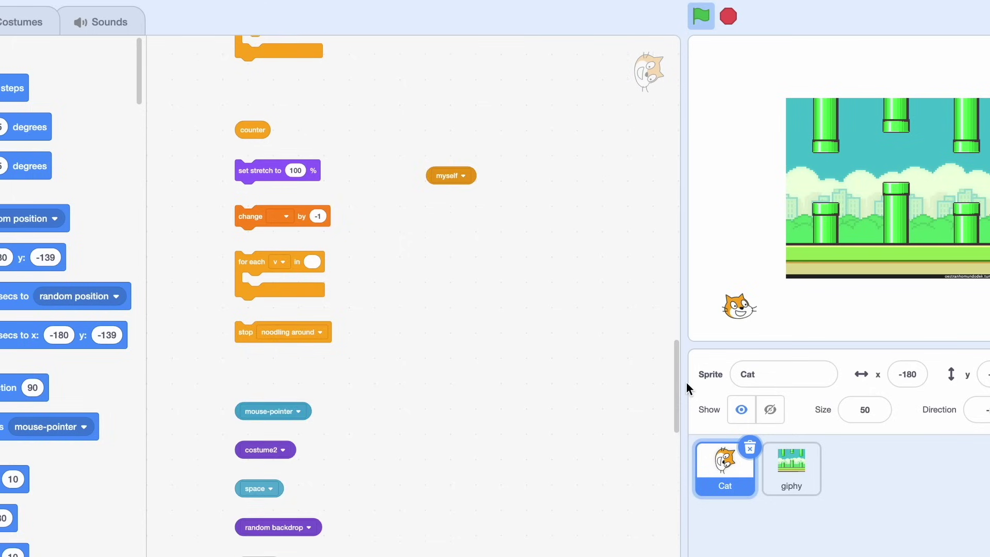
scroll(248, 176, "up", 3)
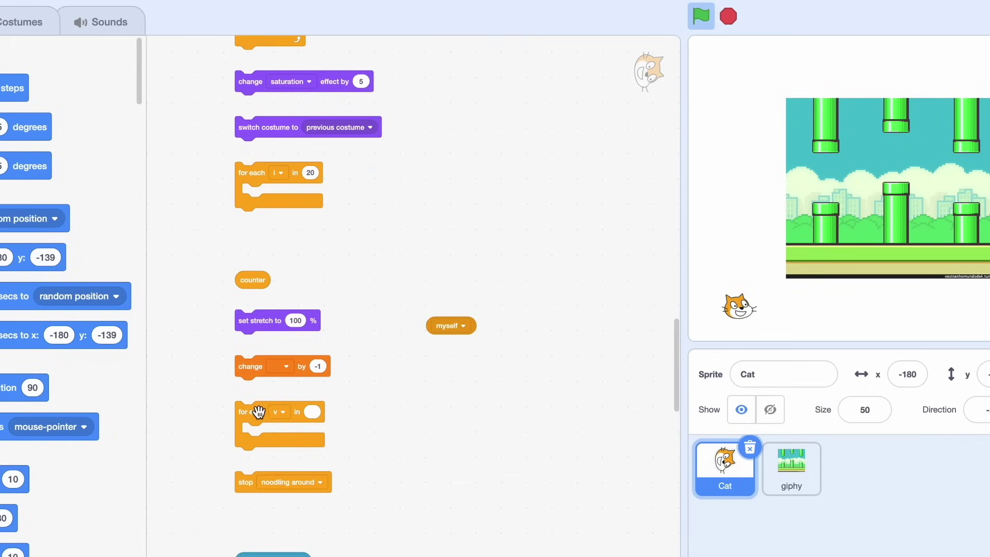
Copy the Cat's for each v in 50 loop to giphy, below the costume switch.
left_click_drag(251, 411, 791, 468)
left_click(790, 468)
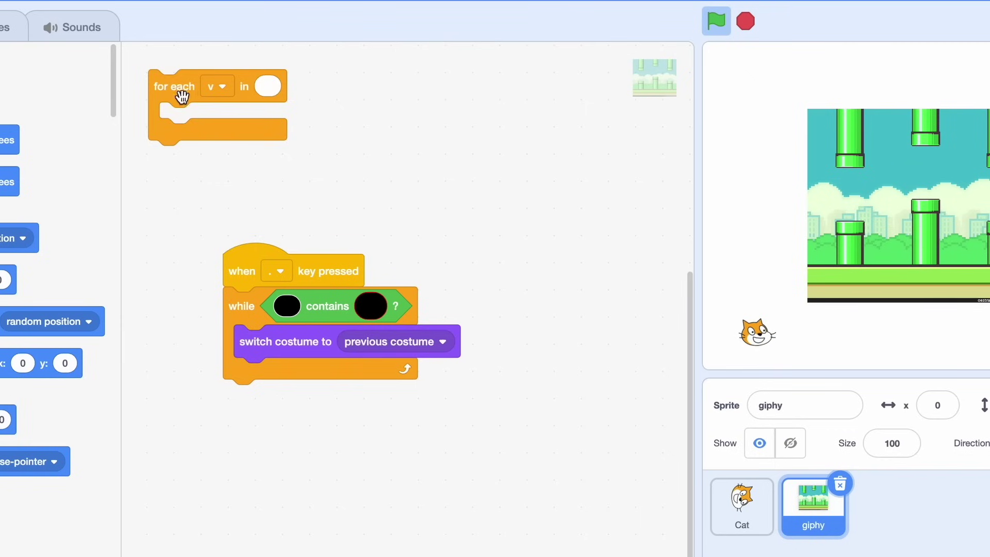
mouse_move(186, 93)
left_mouse_down()
mouse_move(200, 186)
mouse_move(286, 380)
left_mouse_up()
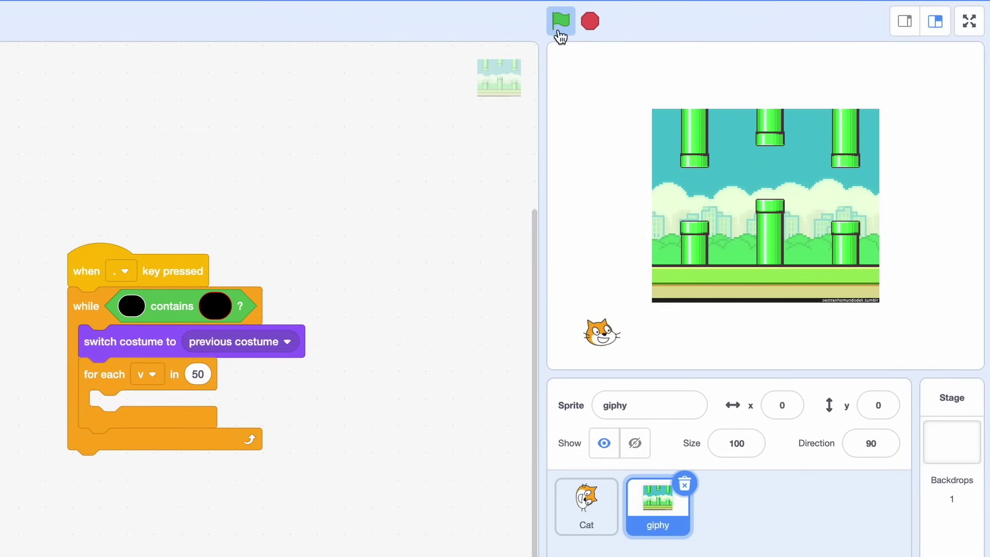
Test-run the pipe animation repeatedly, changing the for each count to 2.
left_click(561, 22)
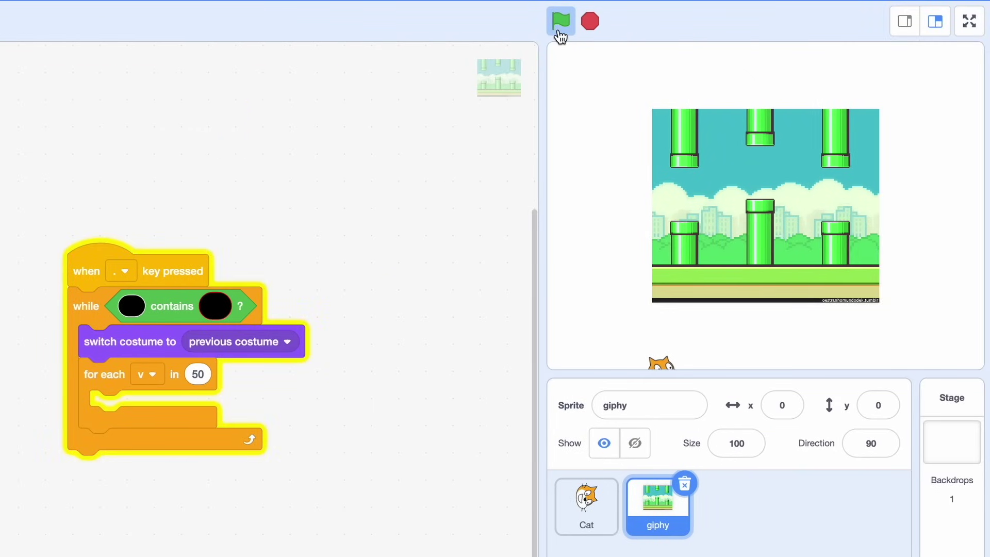
left_click(559, 21)
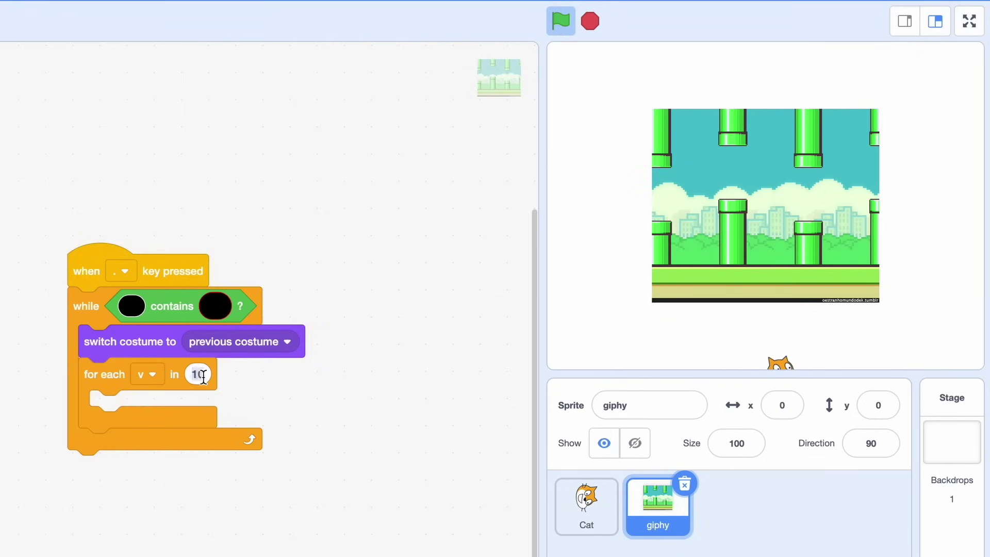
left_click(563, 25)
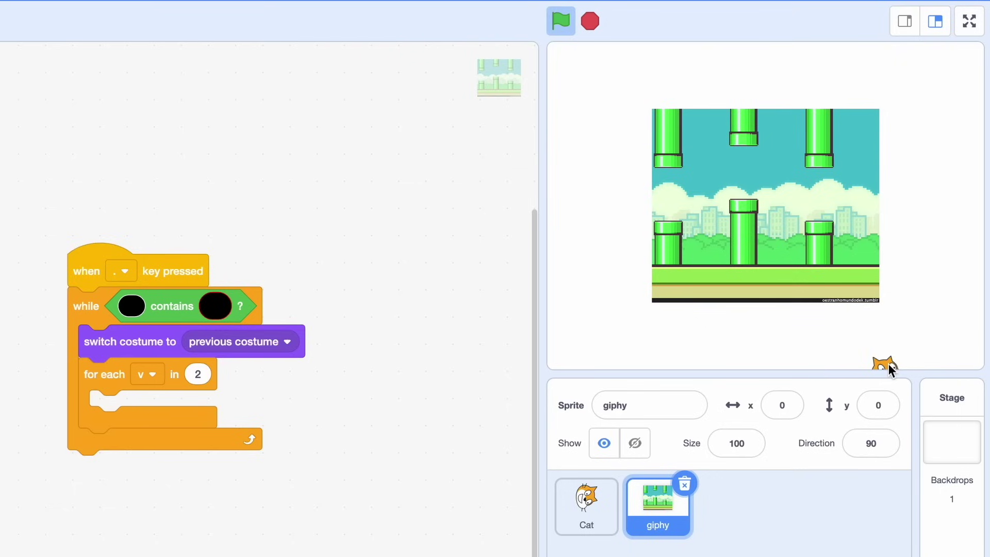
left_click(570, 30)
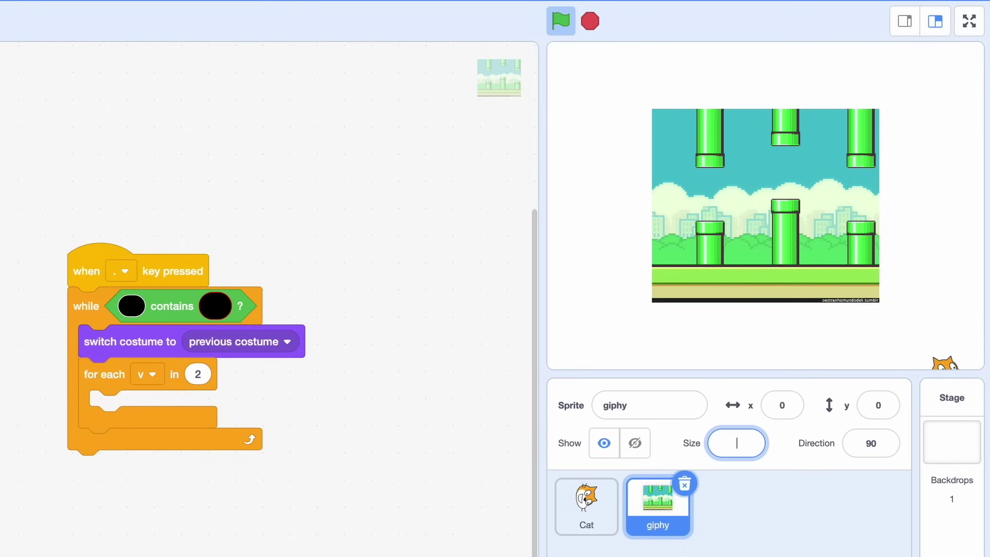
type("1")
type("254")
Resize giphy to 254, move it to x 13, y -35, and test-run the game.
key("Return")
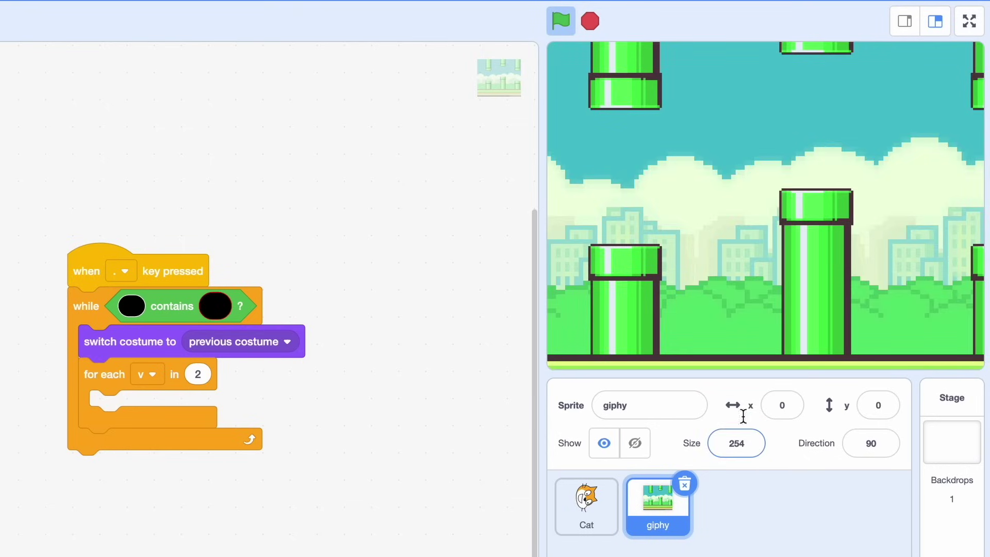
left_click_drag(722, 264, 733, 291)
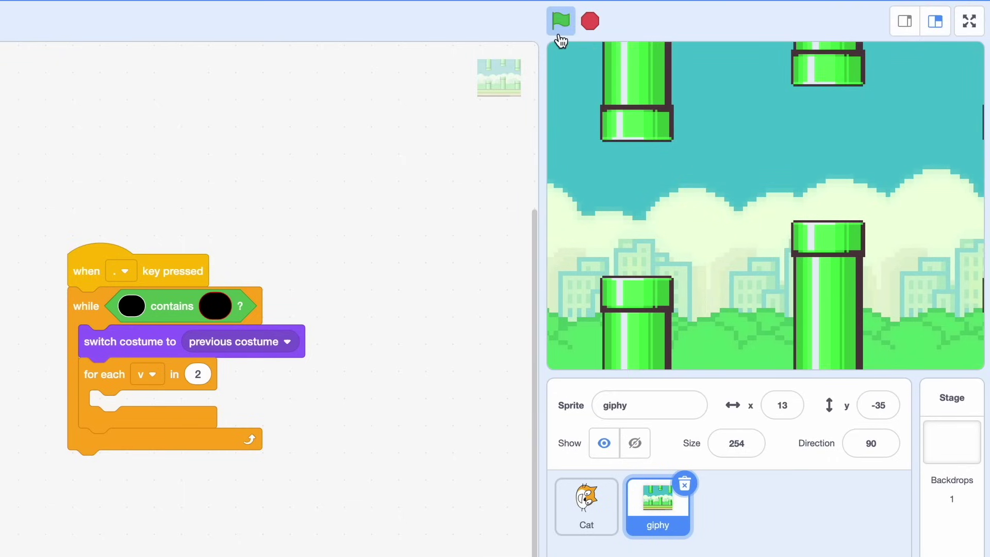
left_click(561, 23)
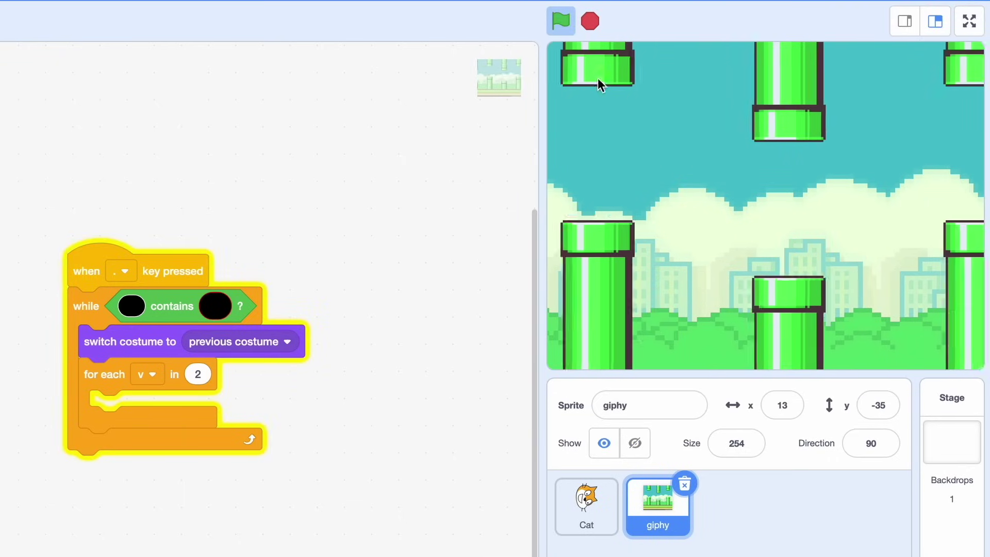
left_click(589, 21)
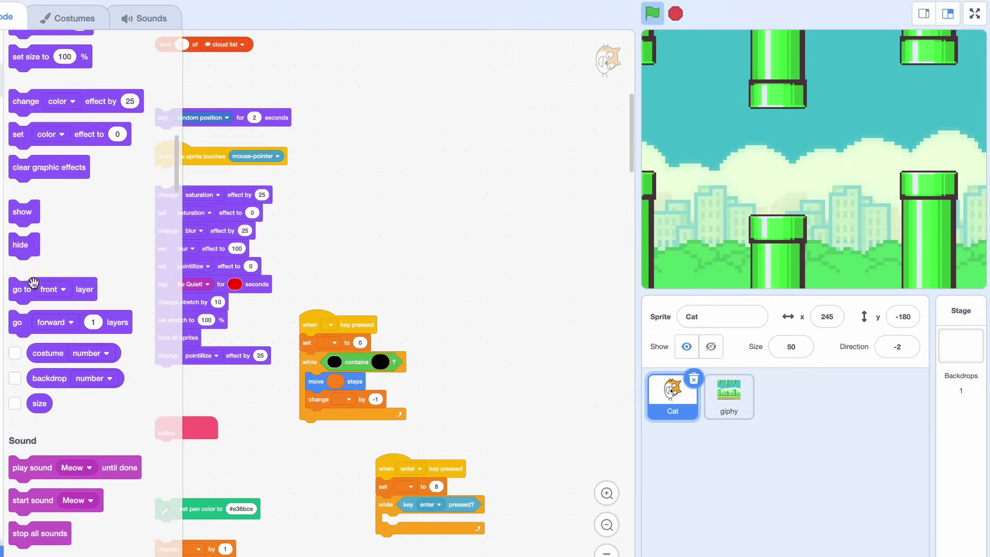
left_click_drag(33, 283, 29, 208)
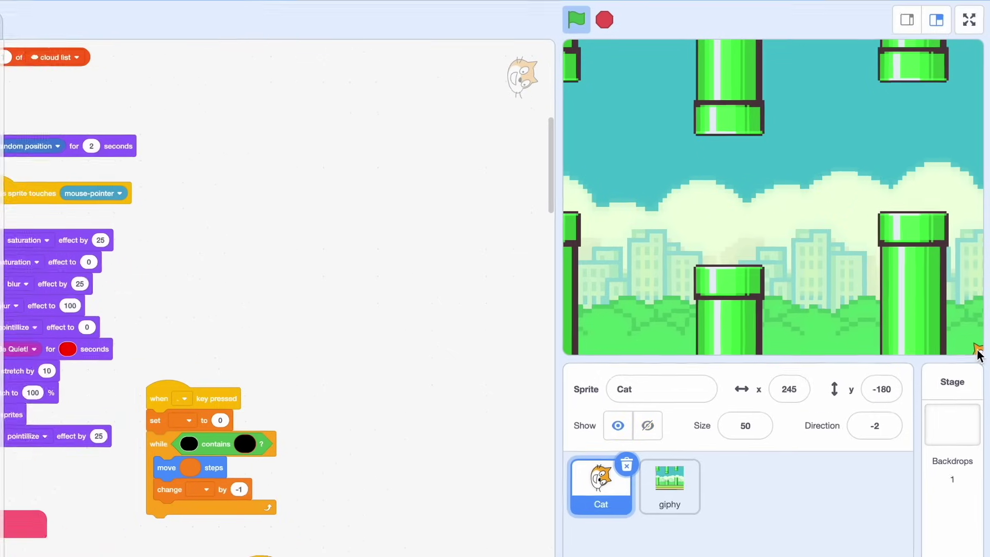
Drag the cat back onto the stage, start the game and flap with space.
left_click_drag(982, 283, 712, 170)
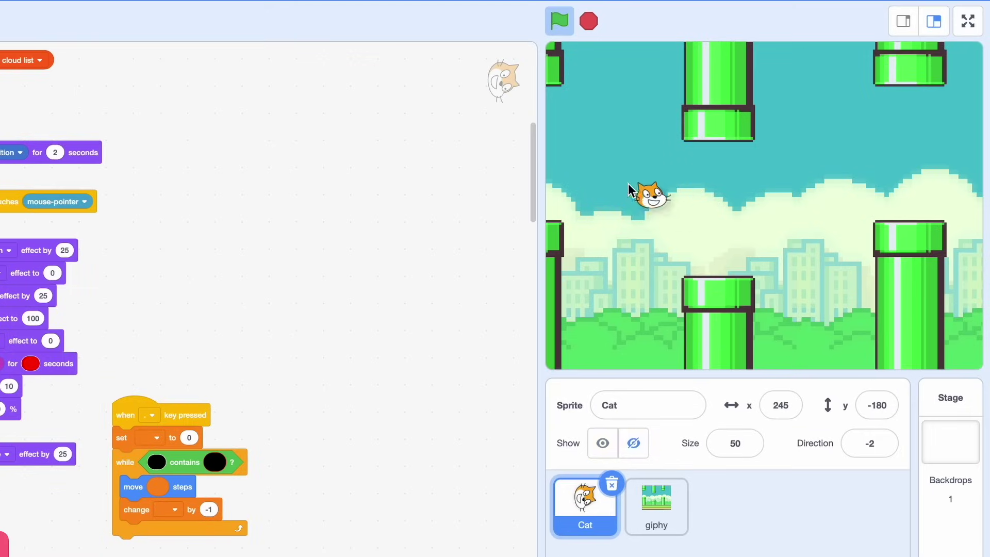
left_click(559, 21)
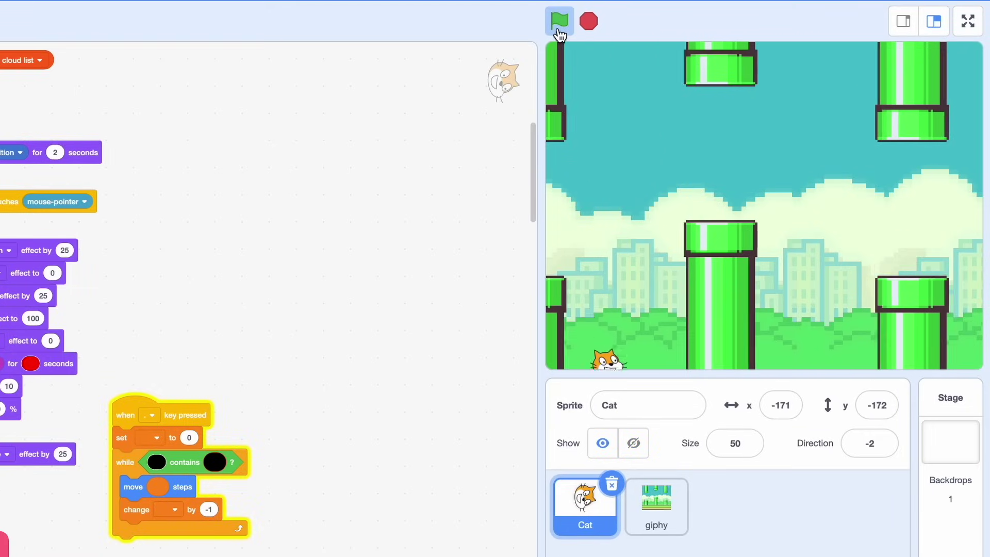
key("space")
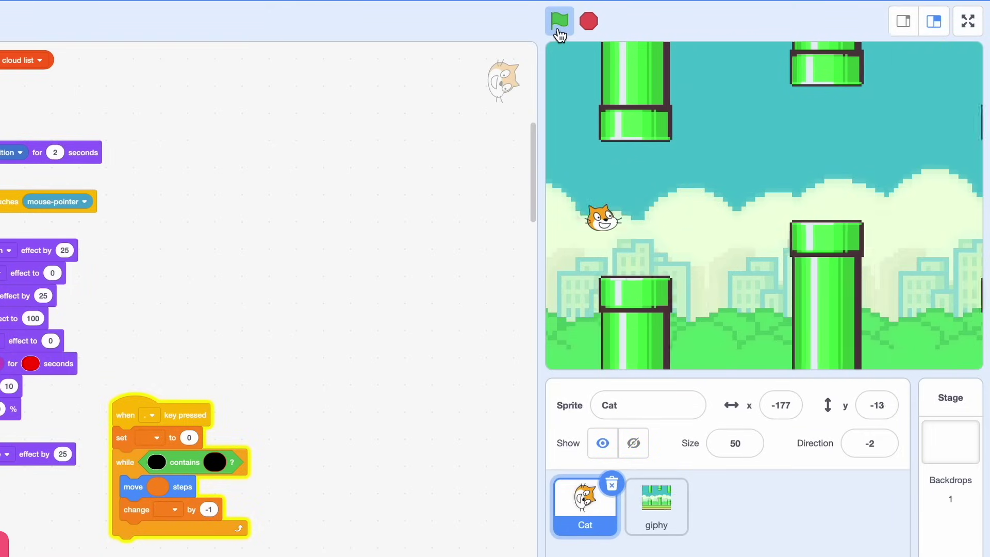
key("space")
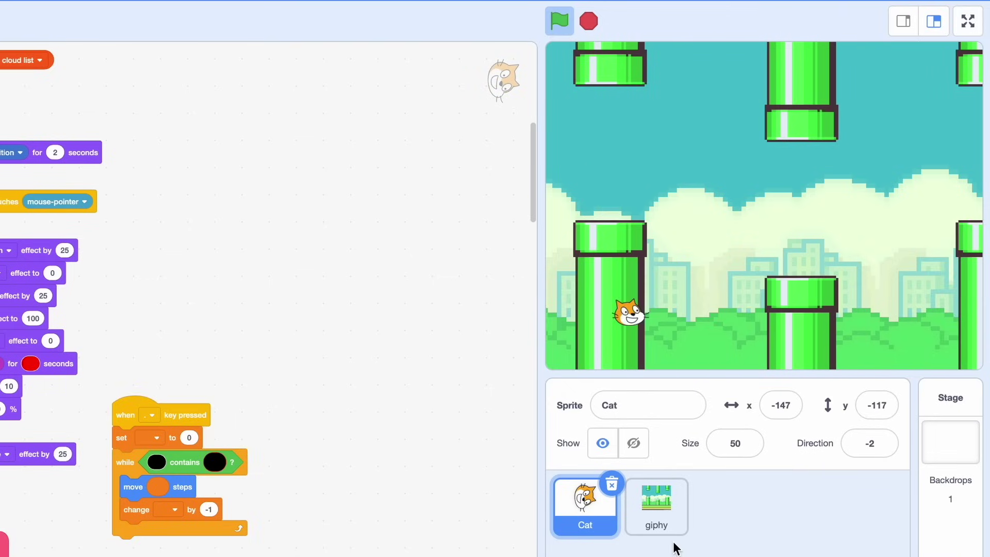
Look over the giphy and Cat costumes, then return to the Cat's scripts.
left_click(656, 506)
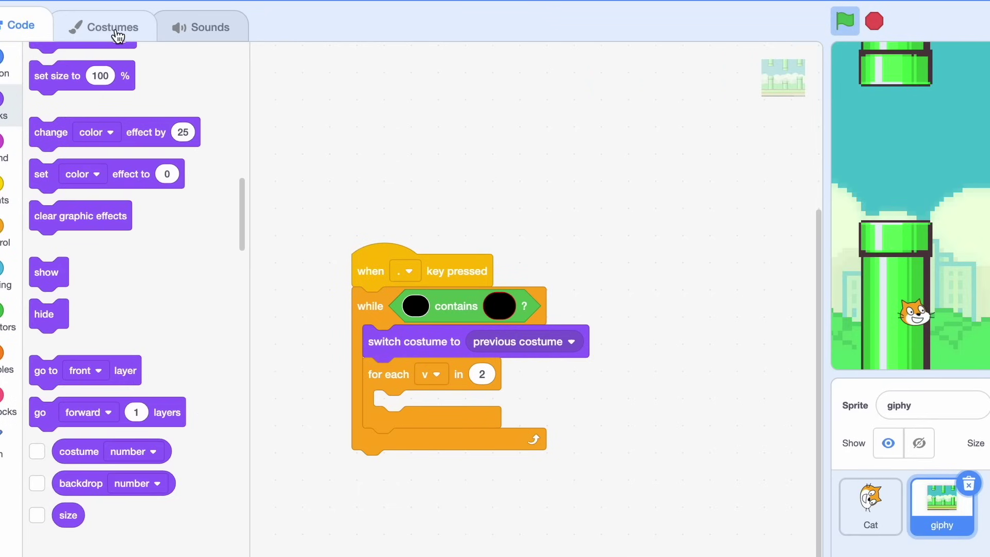
left_click(116, 29)
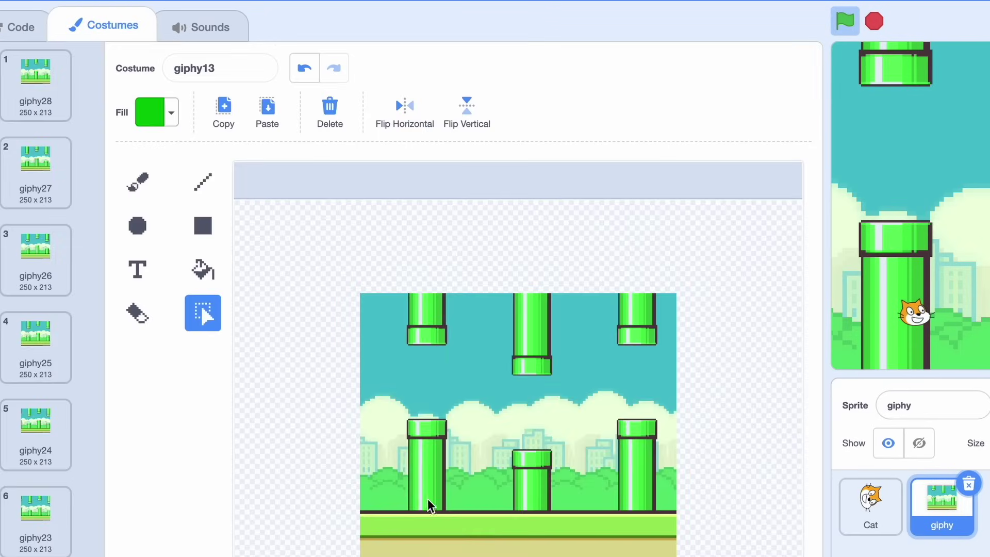
left_click(870, 506)
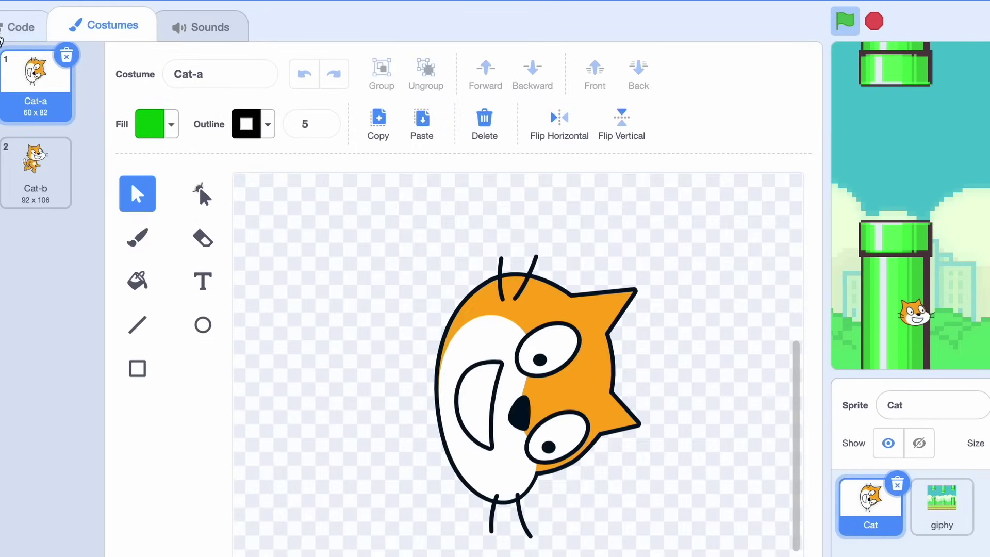
left_click(20, 26)
scroll(522, 491, "down", 2)
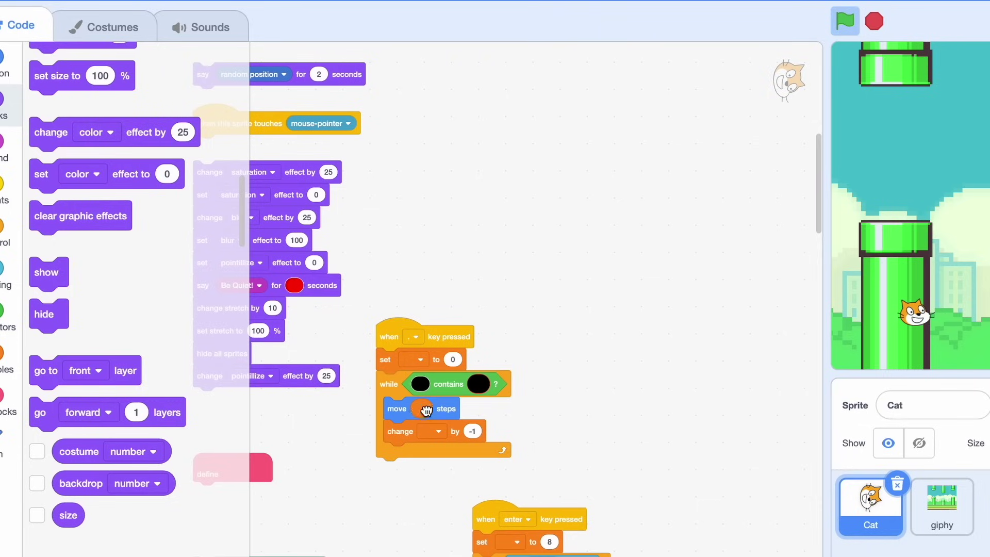
mouse_move(420, 408)
left_mouse_down()
mouse_move(495, 420)
mouse_move(433, 408)
left_mouse_up()
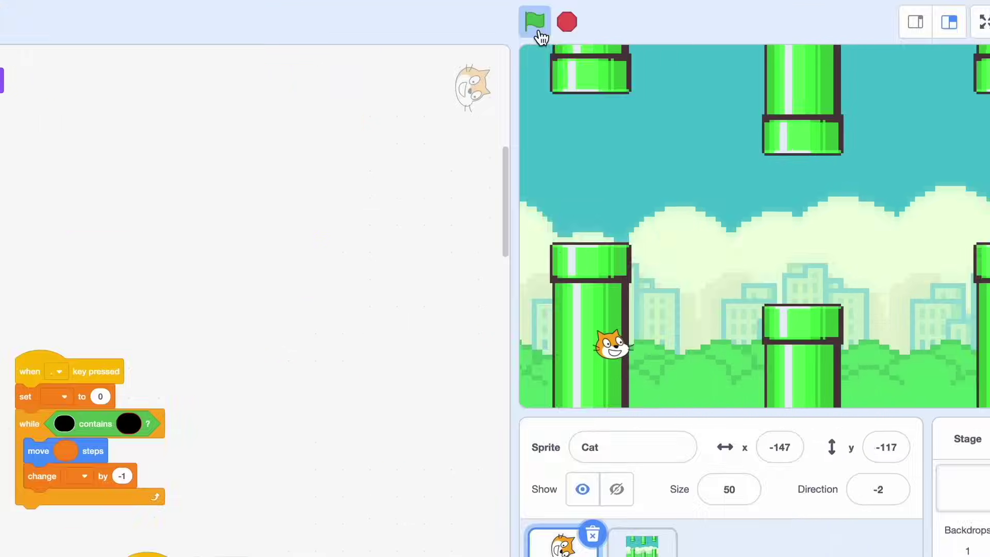
Restart the game and keep the cat airborne with repeated space presses.
left_click(537, 27)
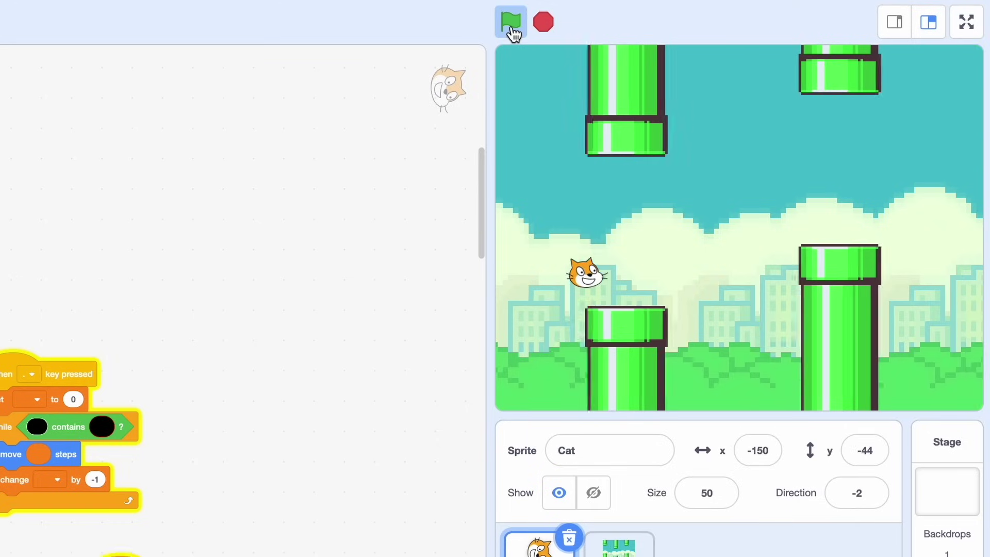
key("space")
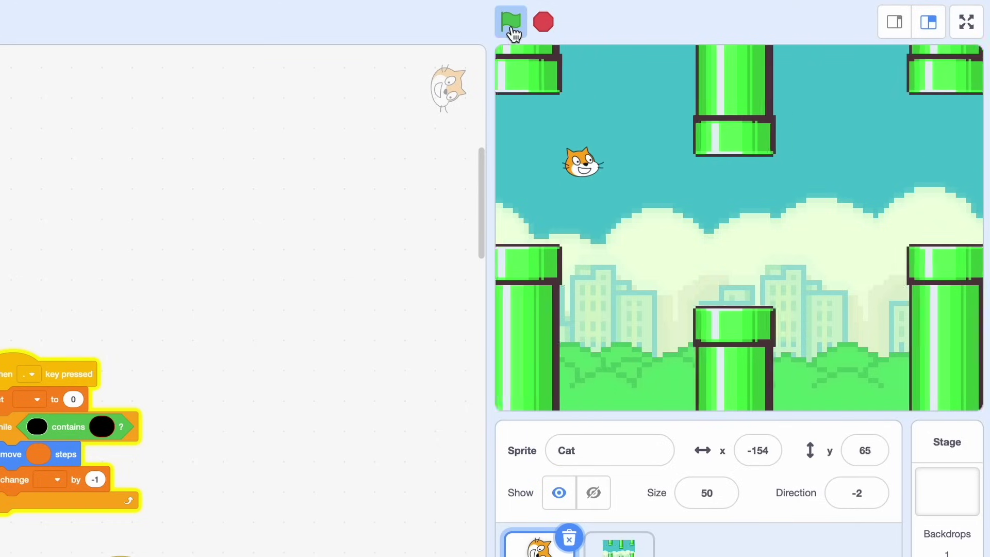
key("space")
key("space")
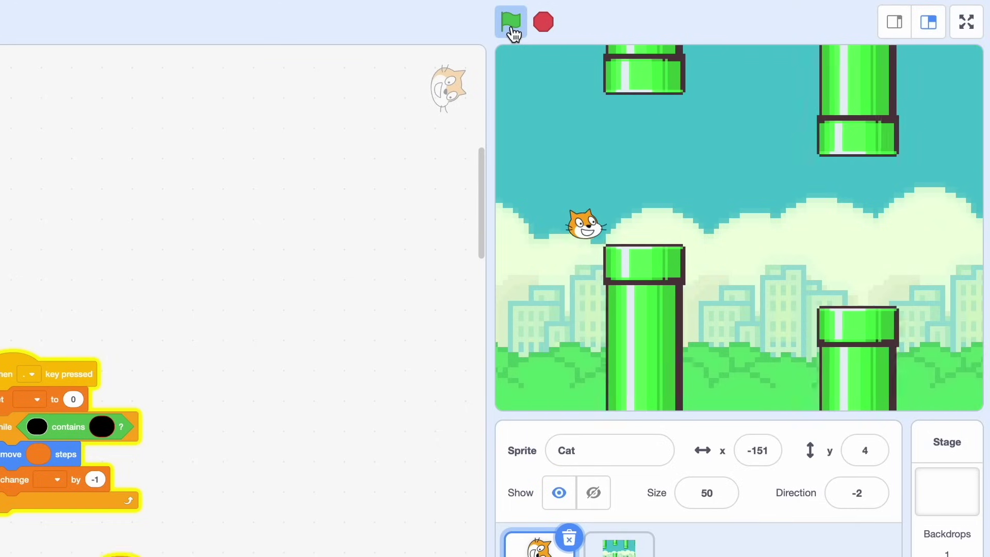
key("space")
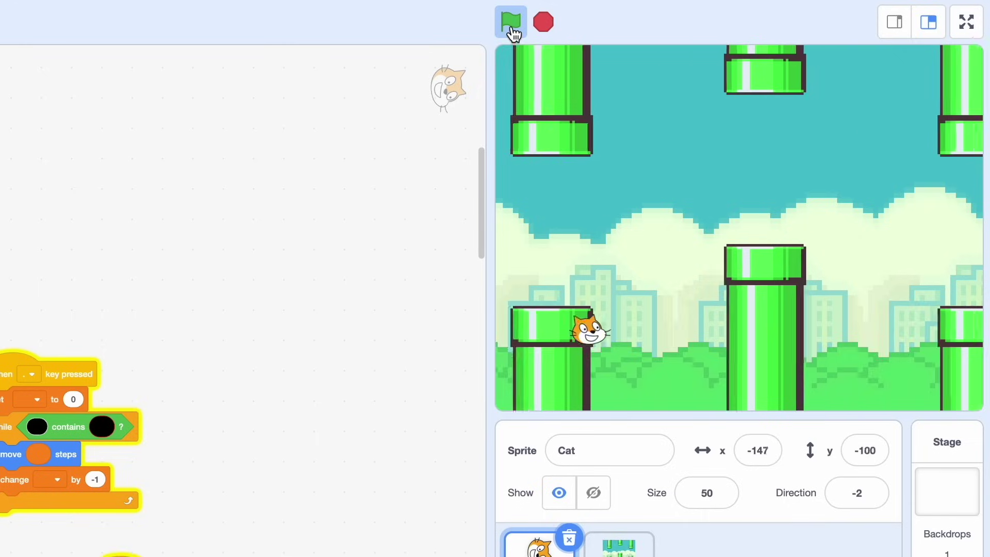
key("space")
key("space")
key("space")
key("space")
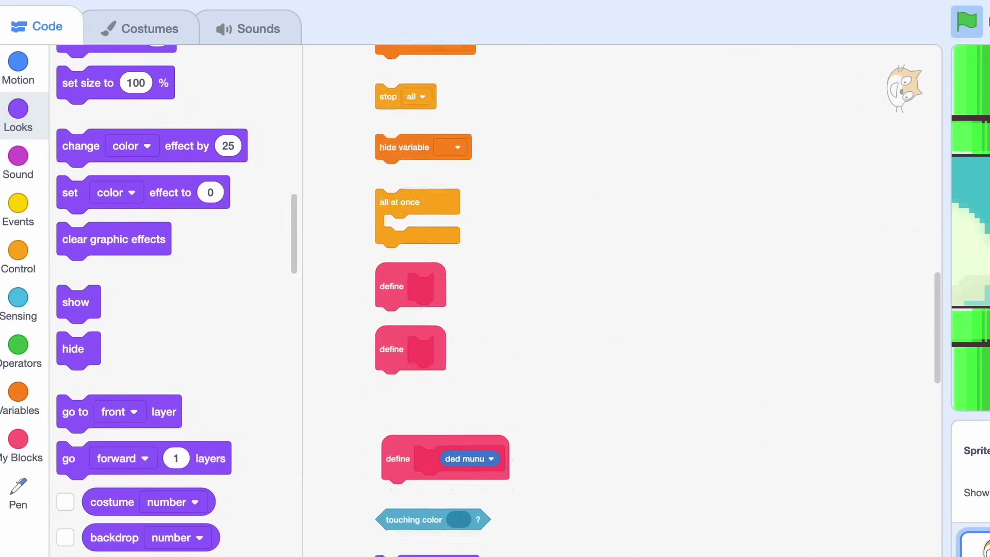
Delete the stop all block and set stop noodling around aside, keeping the flying loop attached.
left_click_drag(574, 466, 581, 504)
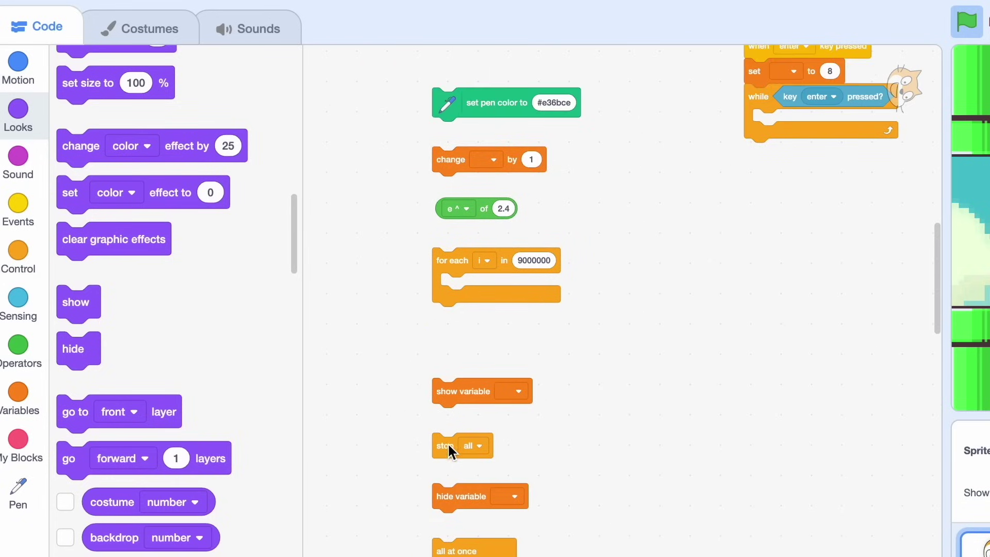
key("Delete")
scroll(610, 488, "down", 5)
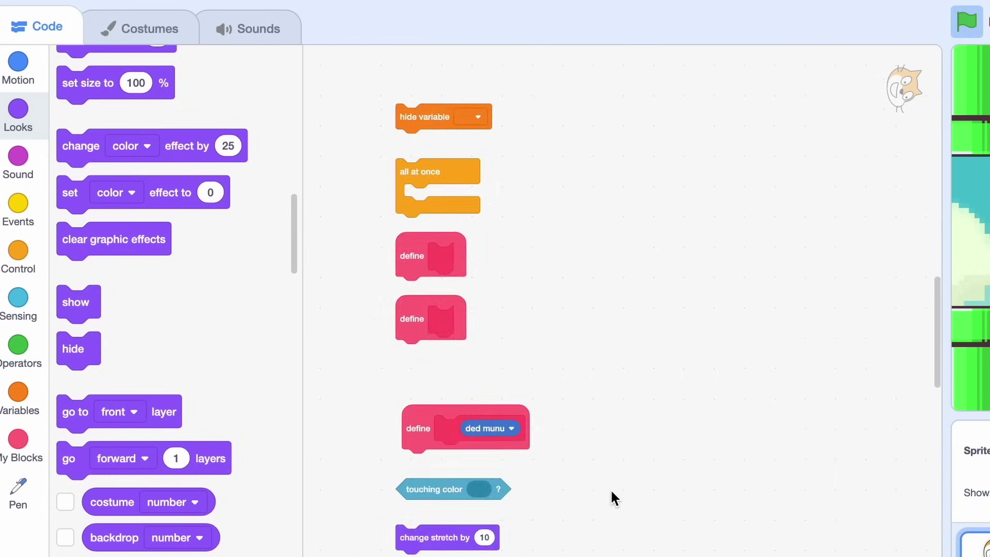
scroll(611, 489, "down", 5)
scroll(610, 489, "down", 5)
scroll(611, 488, "down", 5)
scroll(610, 489, "down", 5)
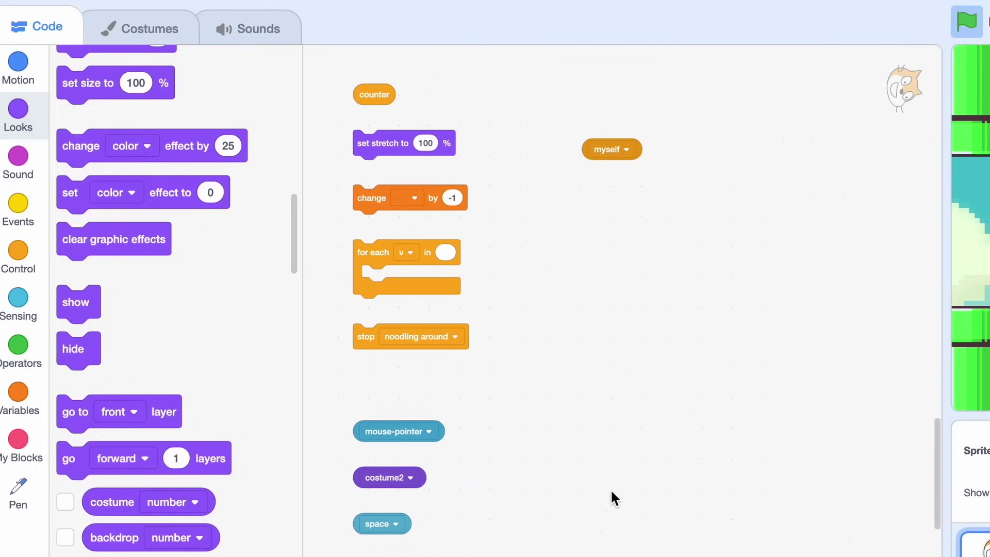
left_click_drag(392, 336, 743, 510)
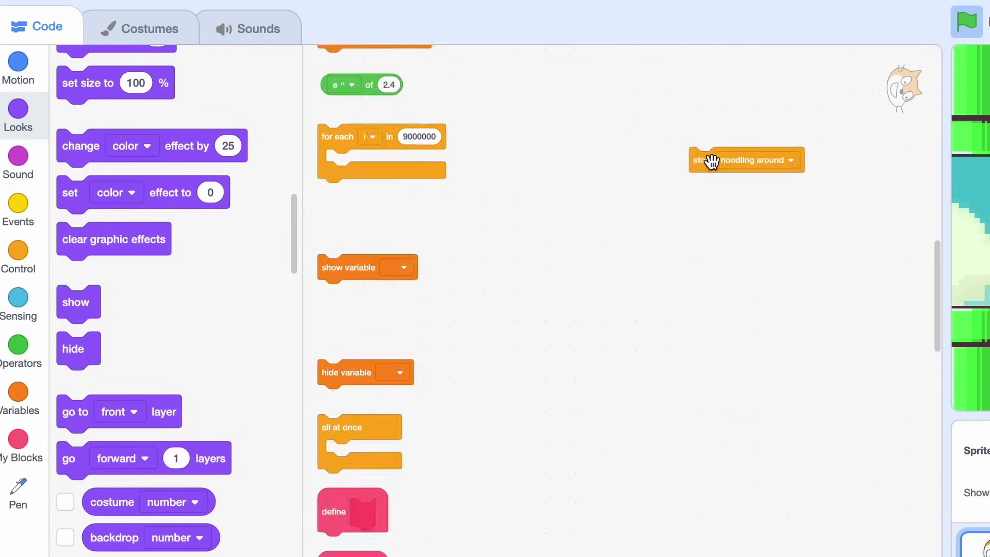
scroll(712, 232, "down", 10)
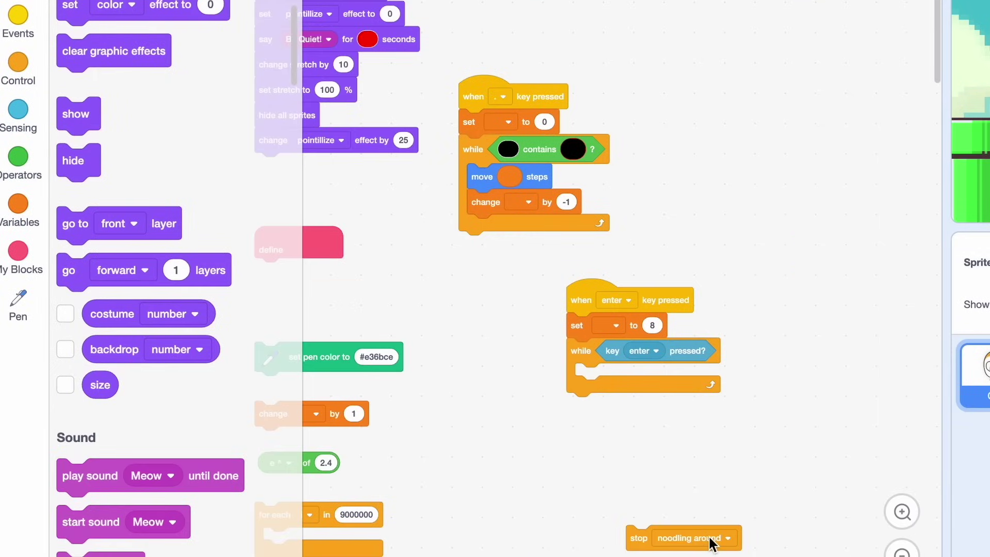
left_click_drag(712, 541, 710, 143)
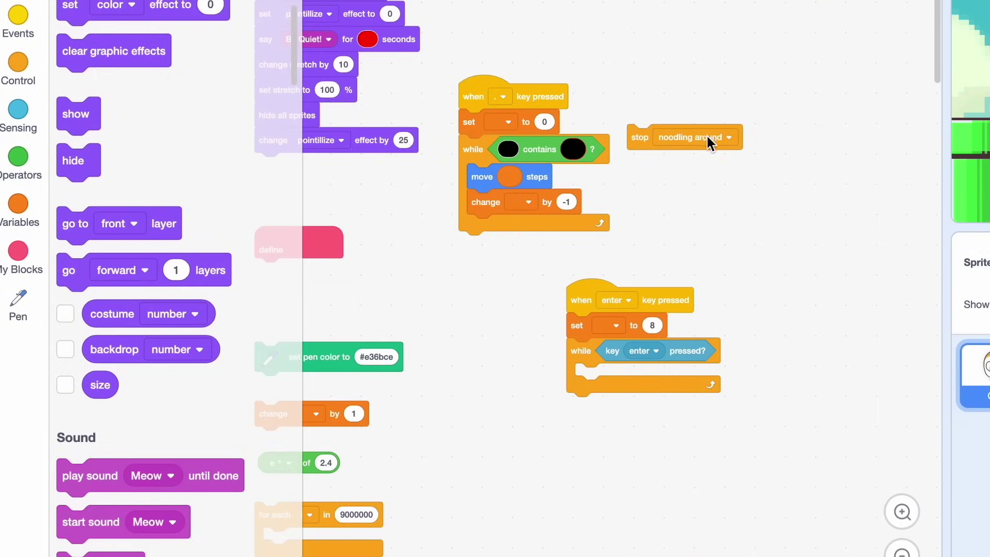
left_click_drag(530, 130, 518, 332)
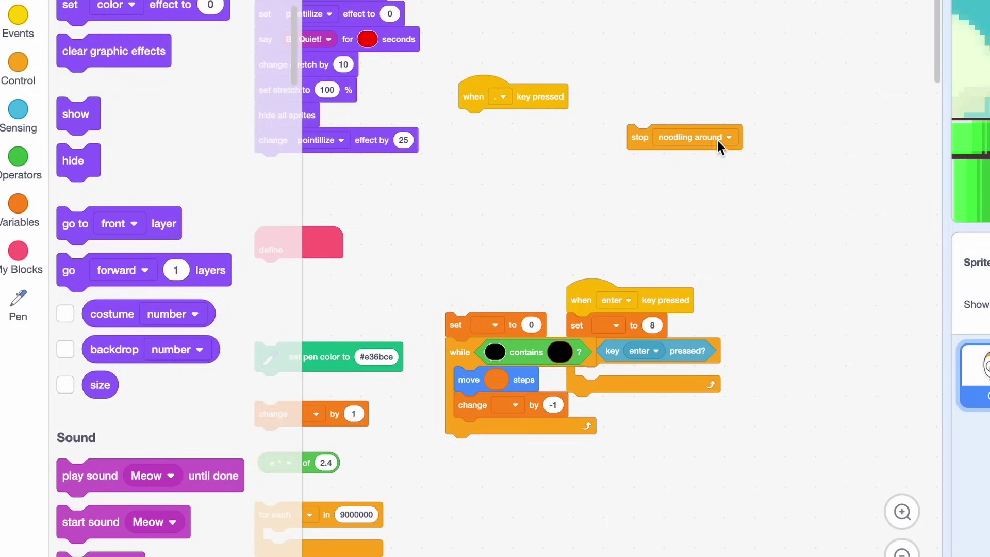
left_click_drag(717, 139, 549, 126)
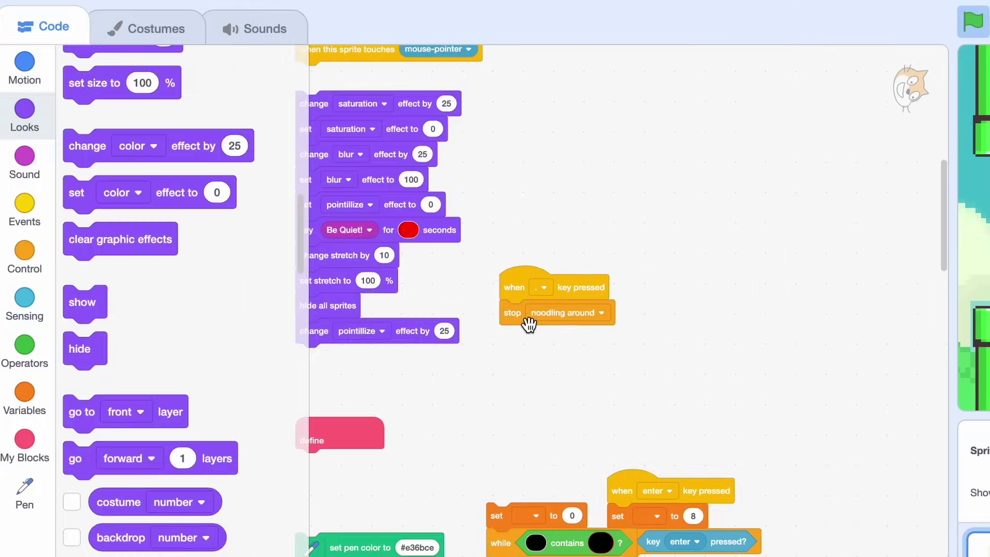
left_click_drag(528, 317, 691, 377)
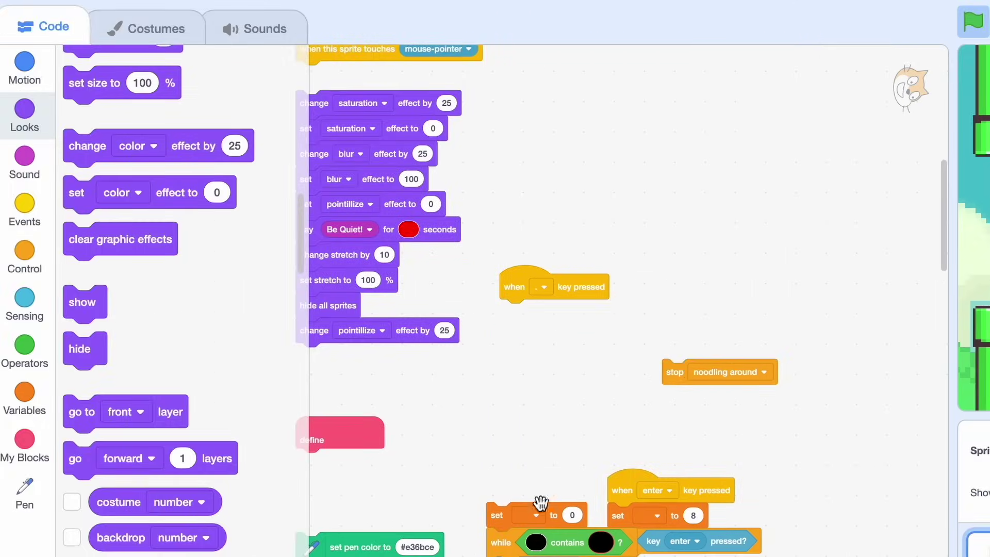
left_click_drag(529, 509, 547, 316)
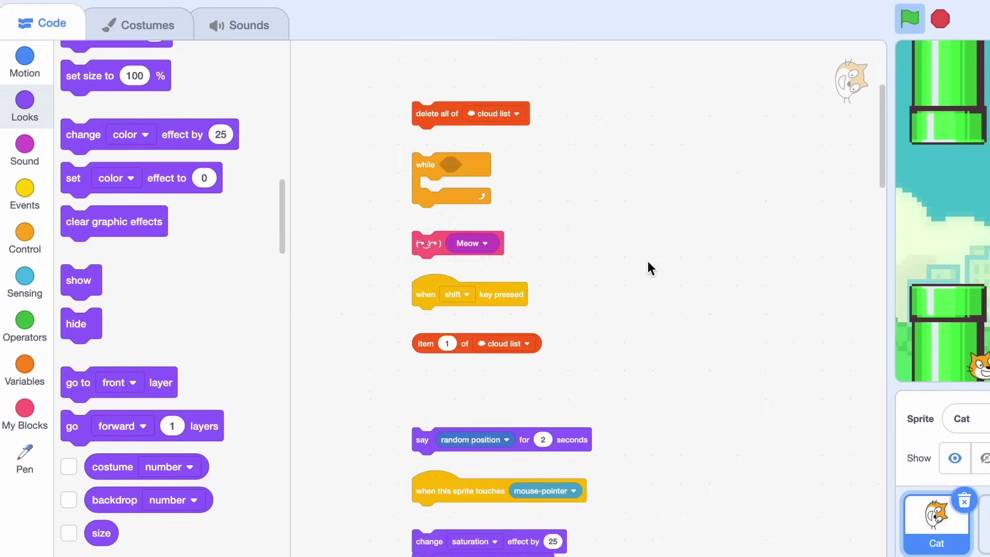
scroll(647, 268, "up", 10)
Duplicate the flying while loop, empty it and make touching color its condition.
left_click_drag(646, 269, 538, 316)
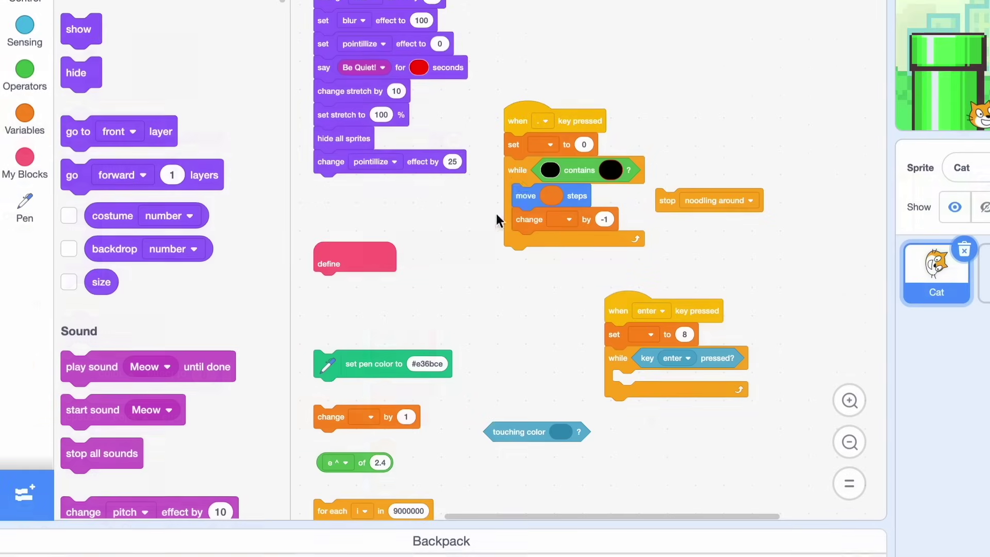
right_click(517, 184)
left_click(569, 201)
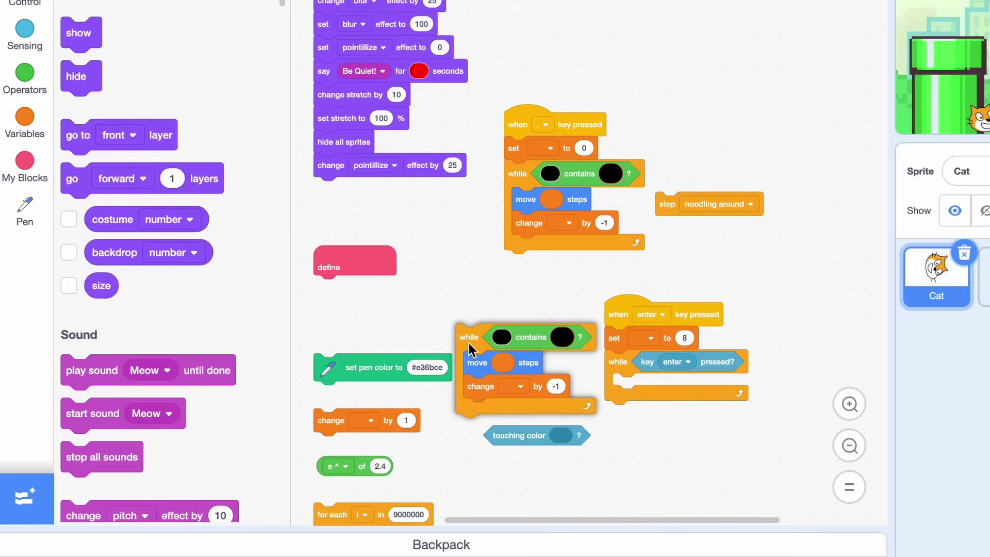
left_click(473, 306)
mouse_move(525, 318)
left_mouse_down()
mouse_move(645, 309)
mouse_move(725, 249)
left_mouse_up()
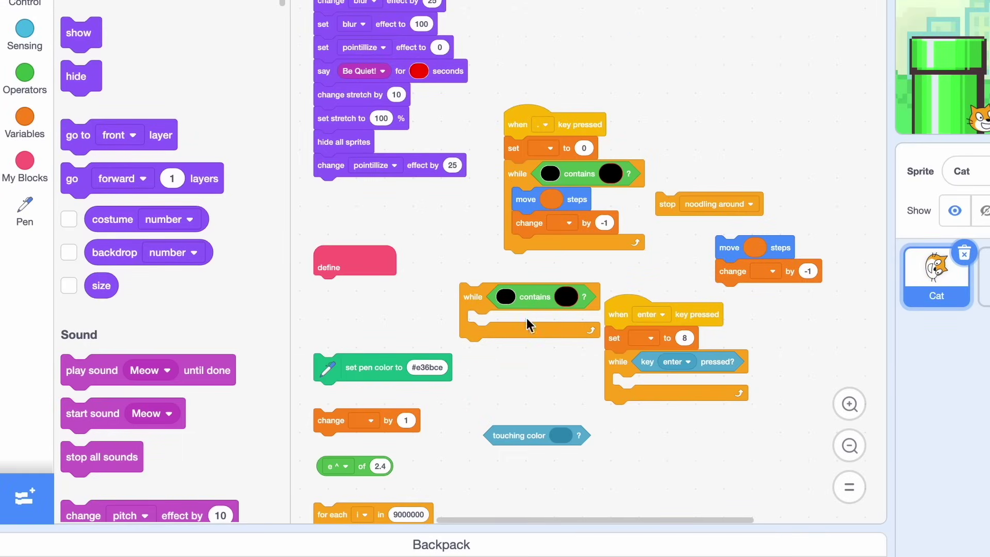
left_click_drag(558, 302, 688, 461)
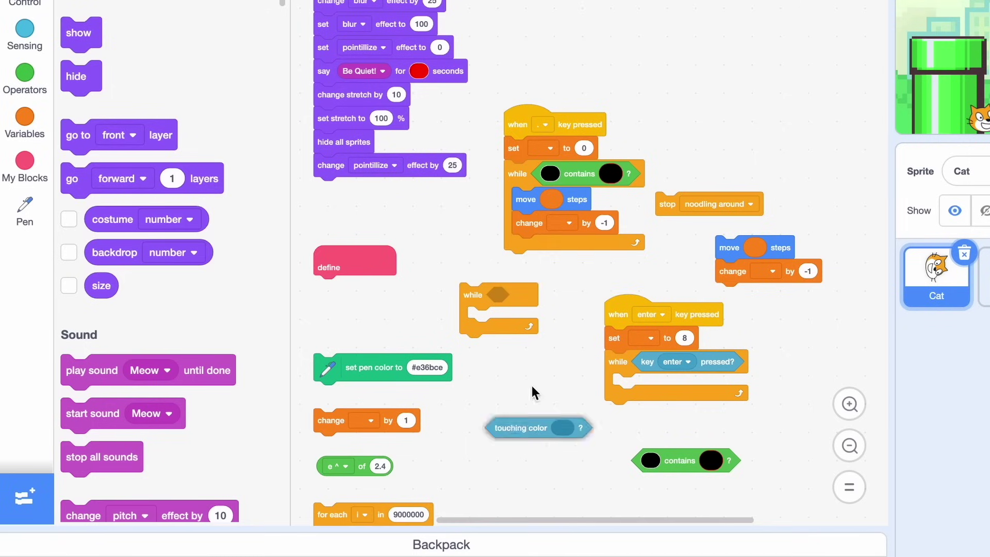
left_click_drag(514, 436, 529, 282)
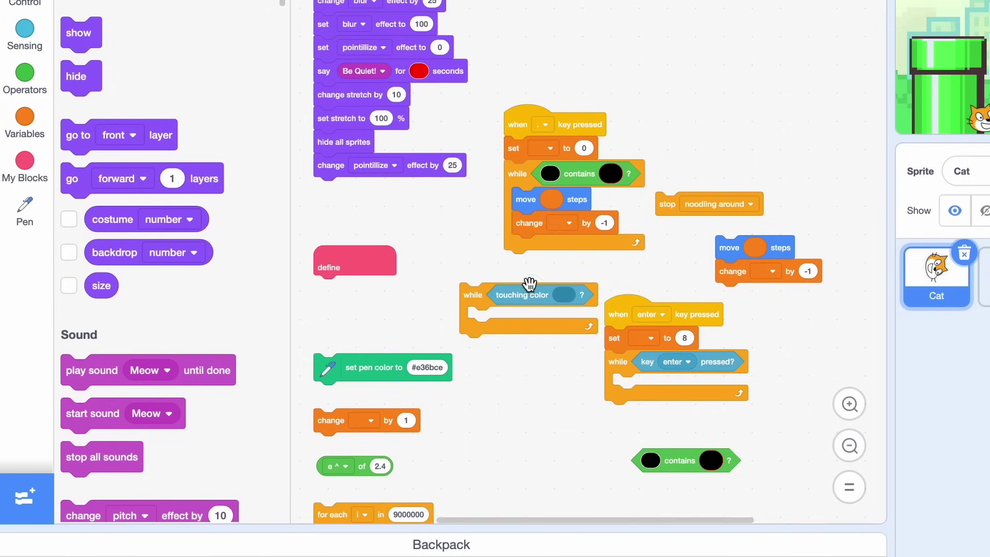
Eyedrop the pipe's dark edge colour into touching color and insert stop noodling around.
left_click(707, 459)
left_click(713, 415)
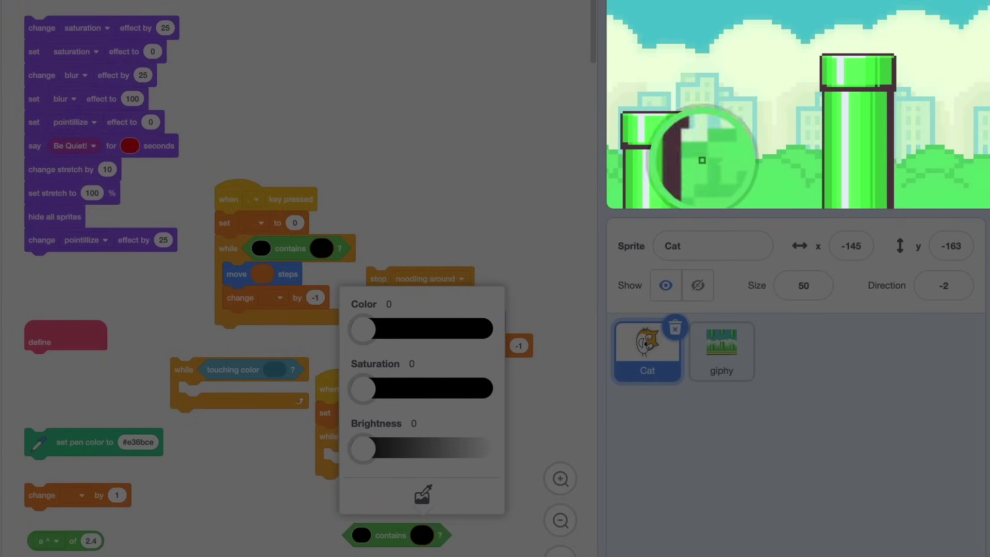
left_click(832, 62)
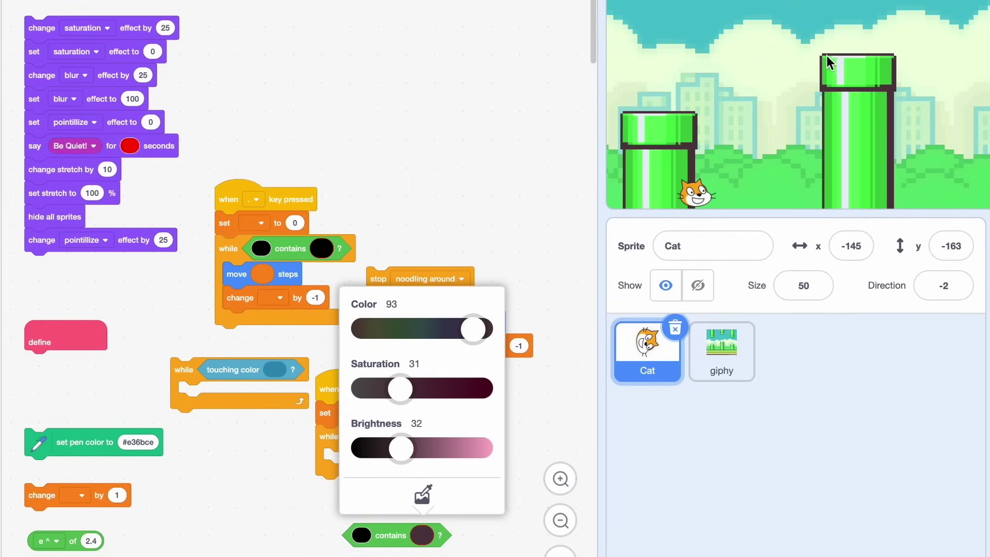
left_click(398, 530)
left_click_drag(428, 535, 276, 370)
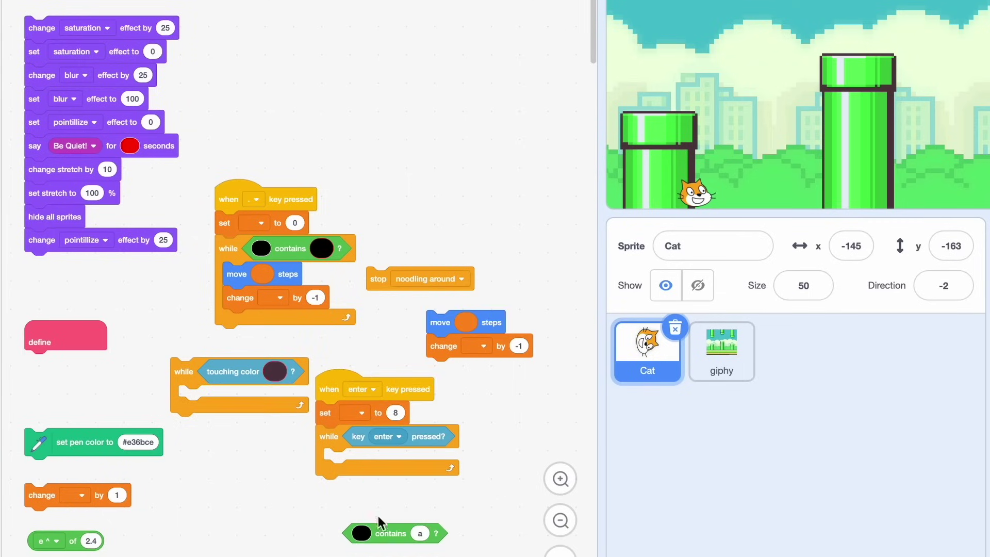
left_click_drag(390, 533, 12, 428)
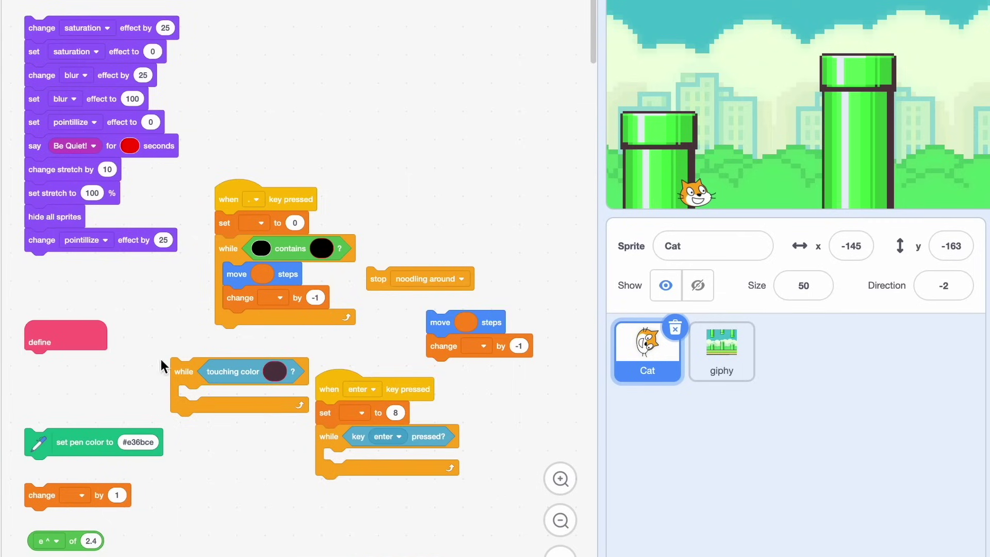
mouse_move(379, 279)
left_mouse_down()
mouse_move(193, 393)
mouse_move(237, 321)
left_mouse_up()
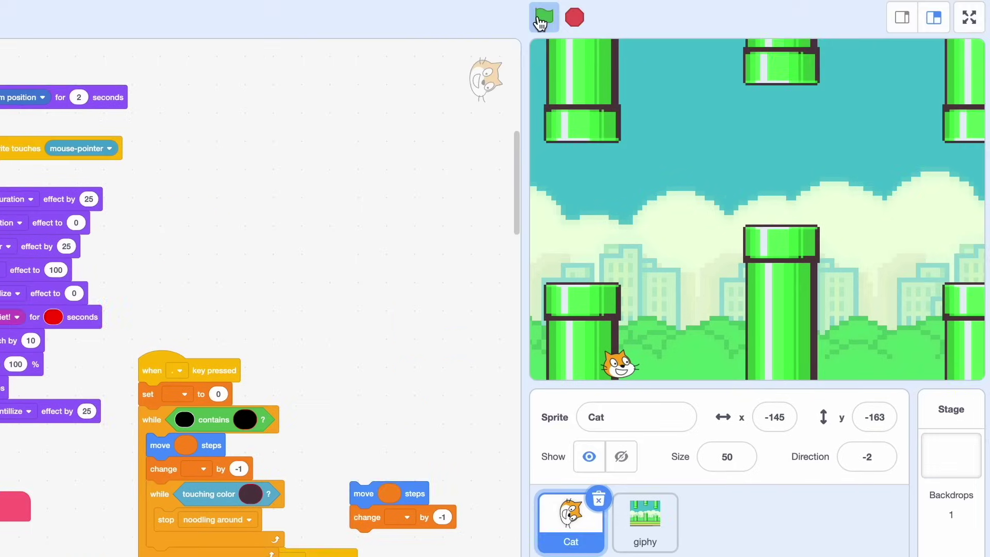
Replace the loop's stop block with a for each v in 100000 loop, testing before and after.
left_click(543, 19)
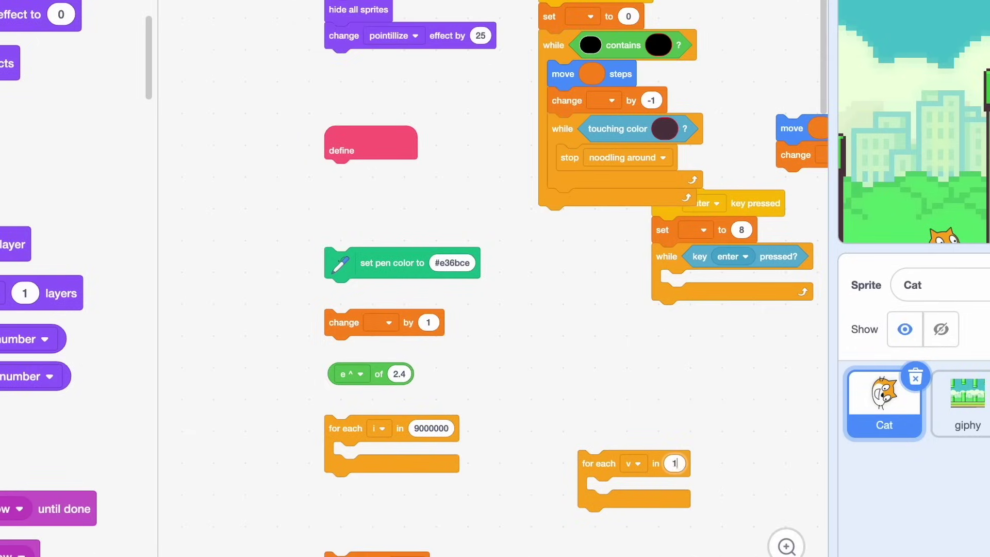
mouse_move(600, 464)
left_mouse_down()
mouse_move(575, 199)
mouse_move(539, 294)
left_mouse_up()
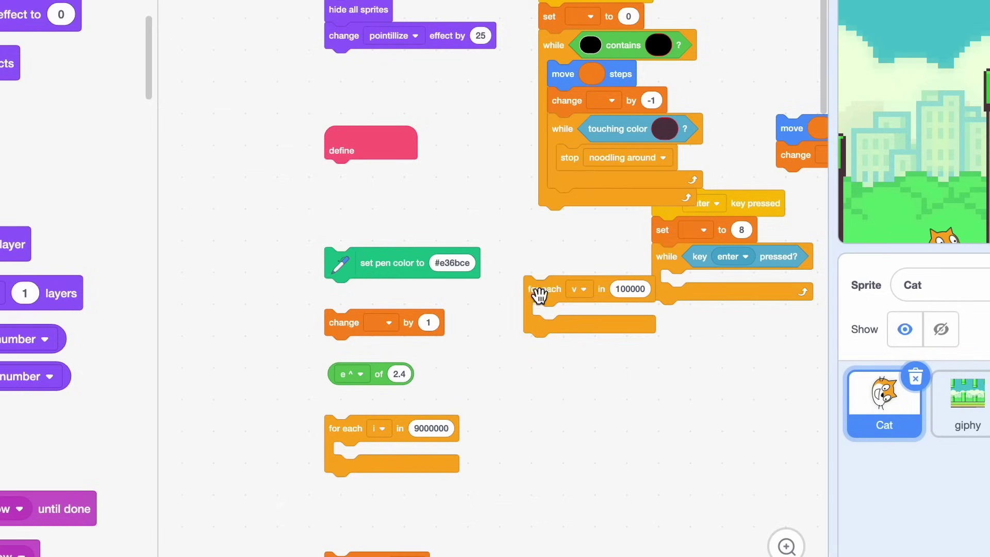
left_click_drag(602, 161, 592, 480)
left_click_drag(544, 288, 582, 155)
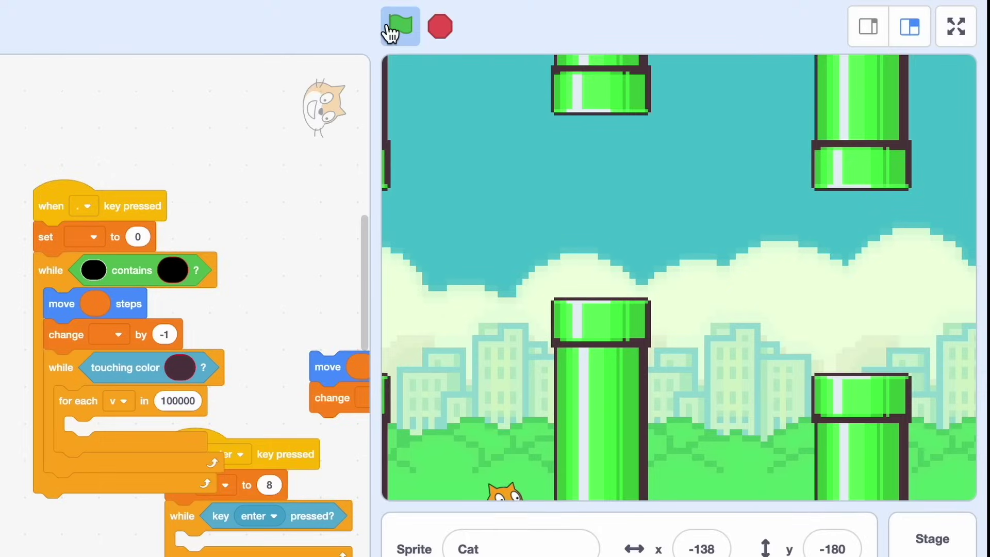
left_click(399, 28)
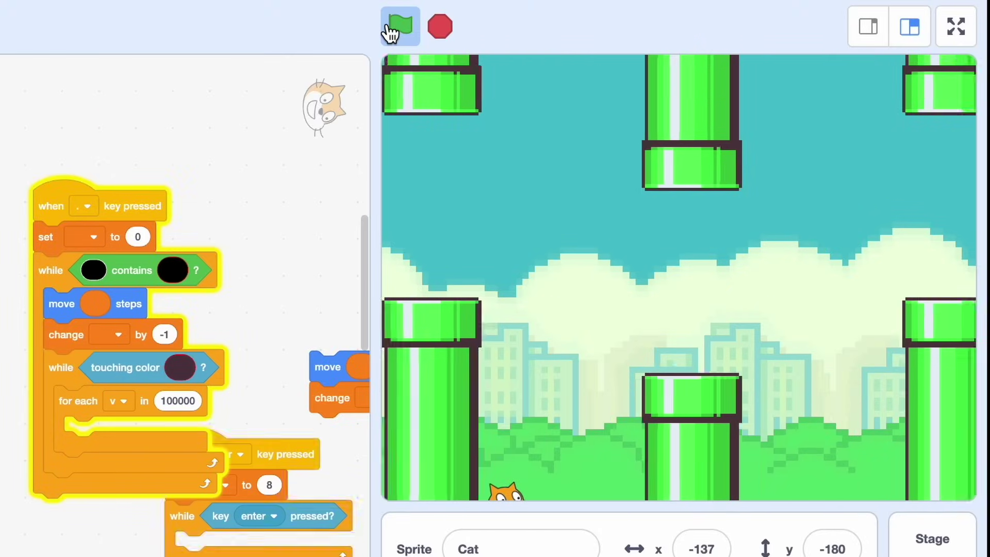
left_click(439, 28)
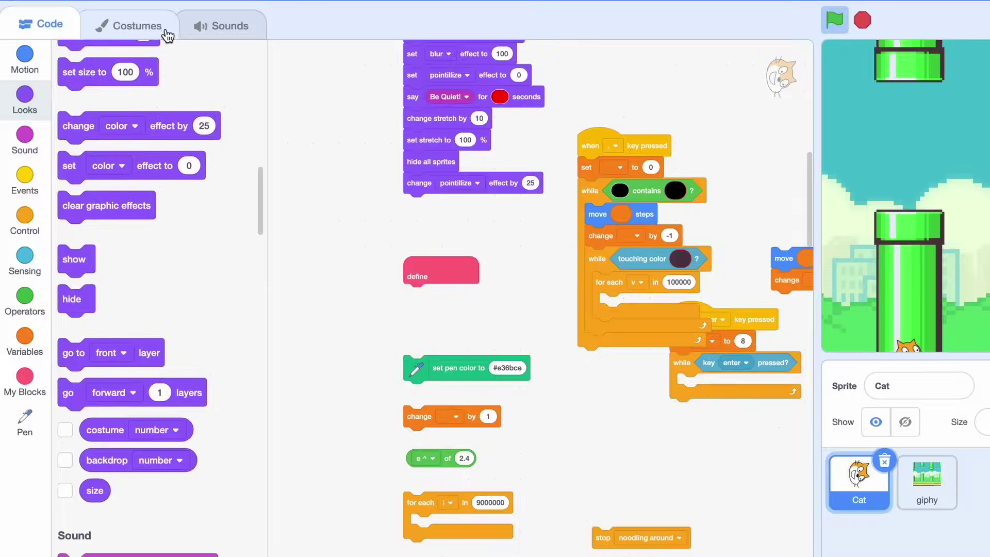
Make Cat-b the Cat's first costume and delete its cat drawing.
left_click(165, 34)
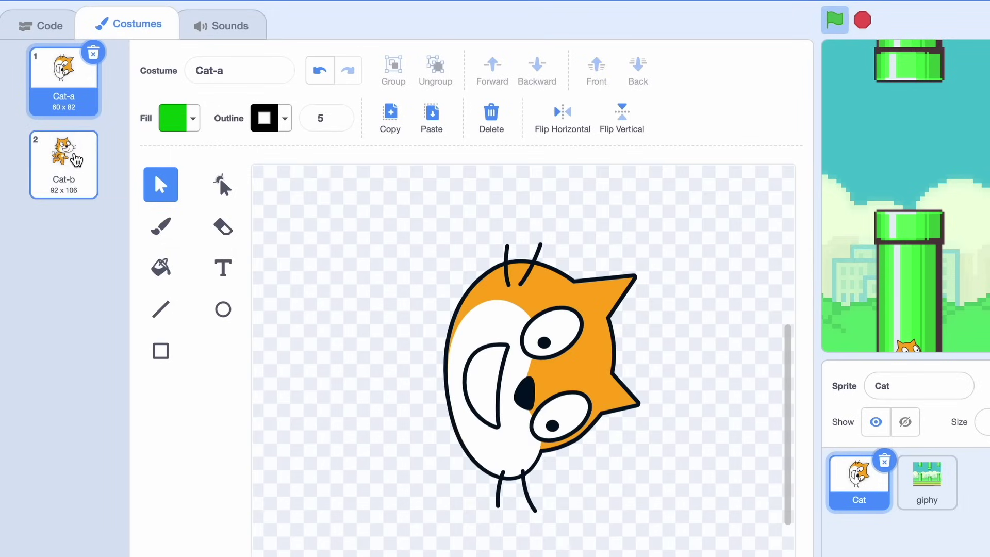
left_click_drag(73, 158, 77, 78)
left_click(78, 77)
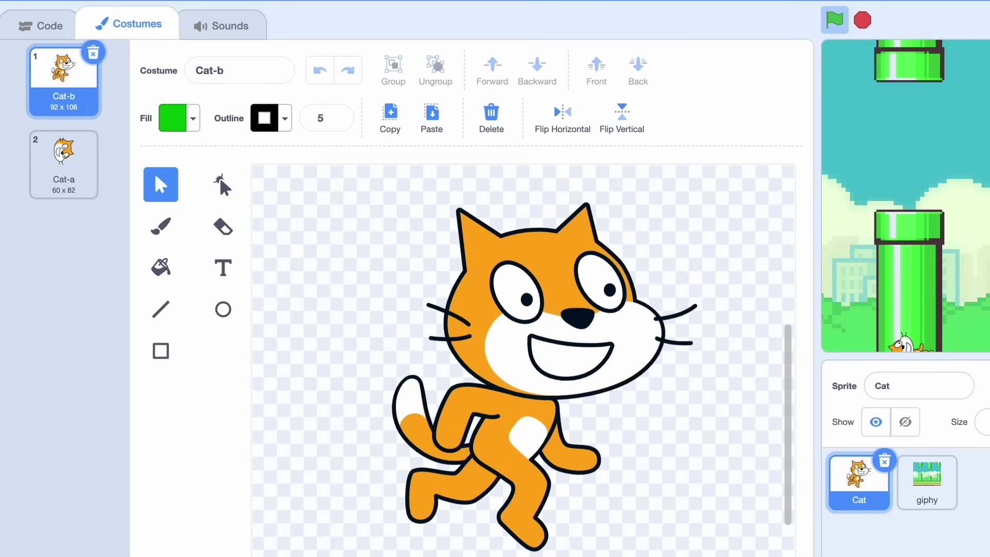
key("ctrl+a")
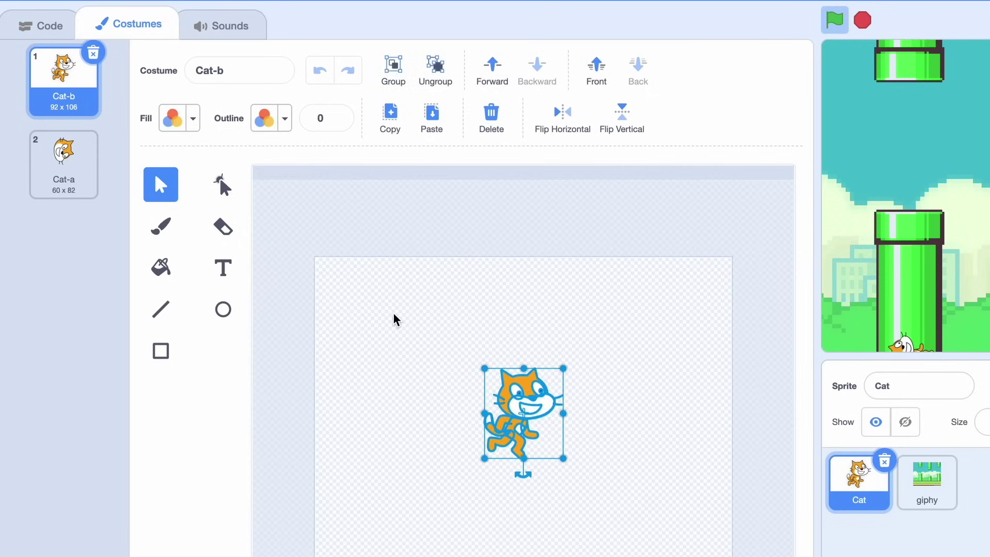
key("Delete")
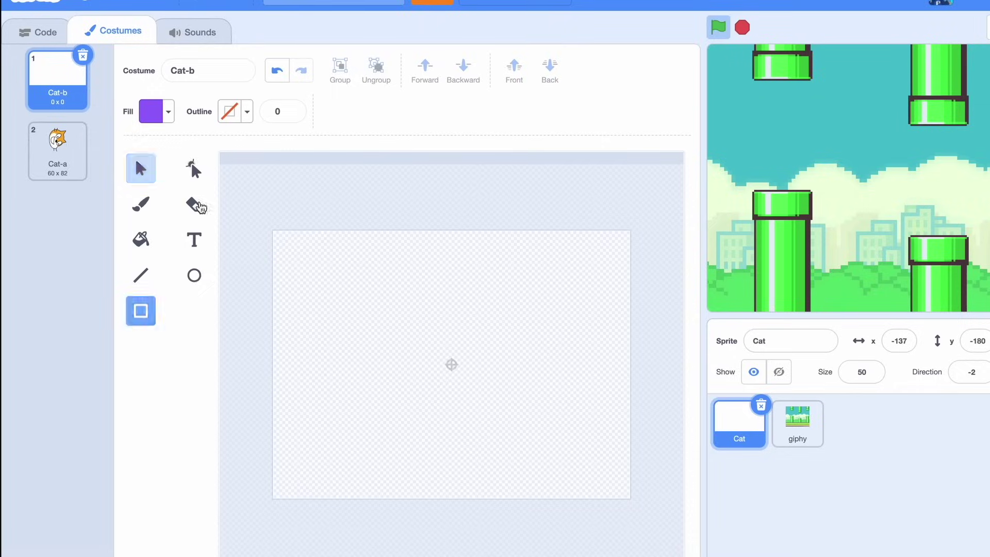
Draw a black rectangle in Cat-b and adjust it to cover the whole stage.
left_click(235, 190)
left_click_drag(223, 176, 683, 553)
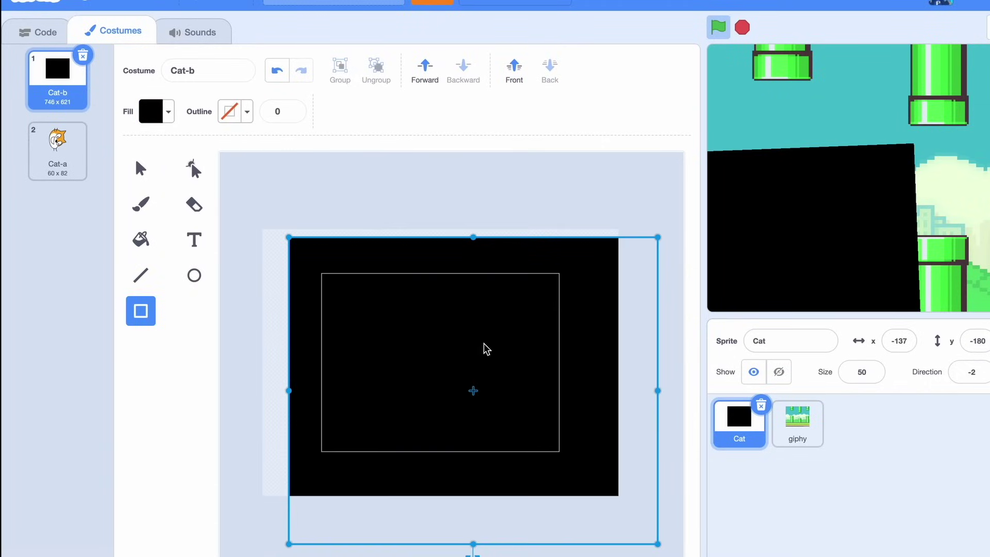
mouse_move(480, 348)
left_mouse_down()
mouse_move(450, 513)
mouse_move(451, 363)
left_mouse_up()
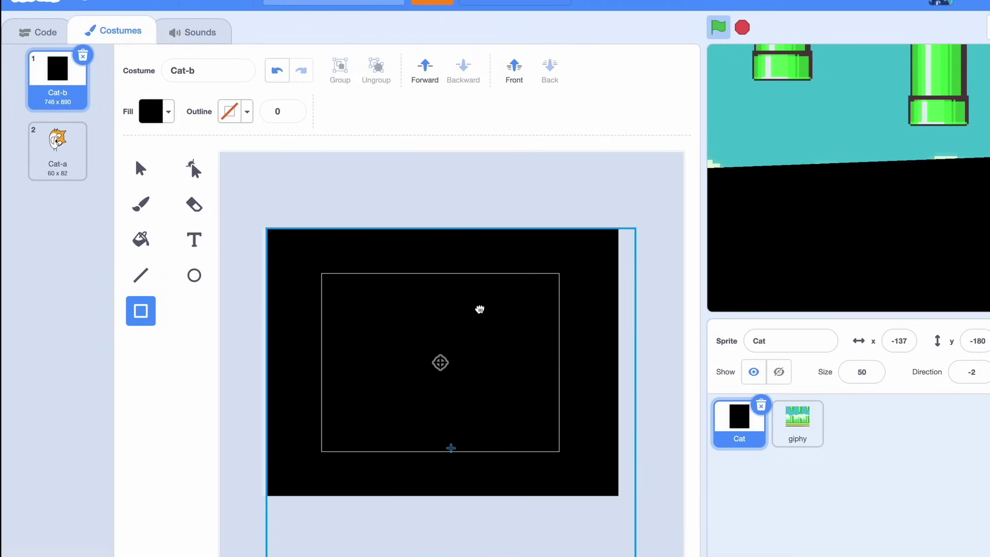
left_click_drag(480, 309, 310, 264)
left_click_drag(418, 400, 618, 400)
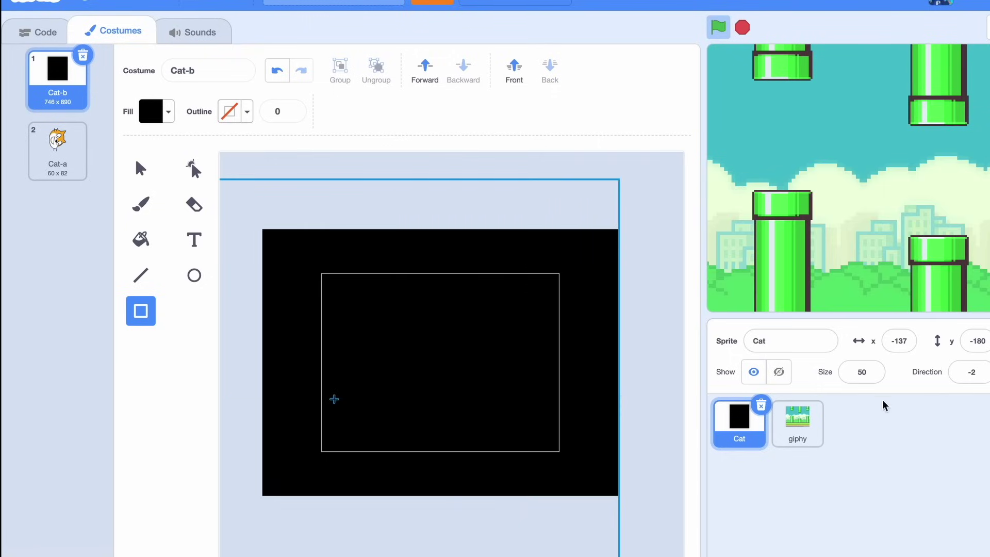
left_click_drag(496, 327, 440, 363)
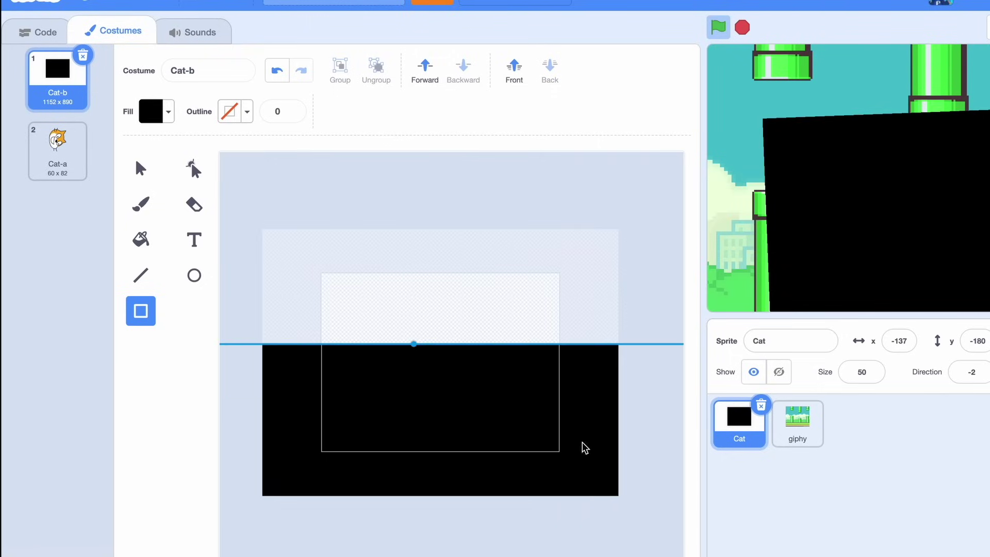
left_click_drag(584, 448, 233, 290)
mouse_move(619, 400)
left_mouse_down()
mouse_move(380, 410)
mouse_move(619, 340)
mouse_move(565, 308)
left_mouse_up()
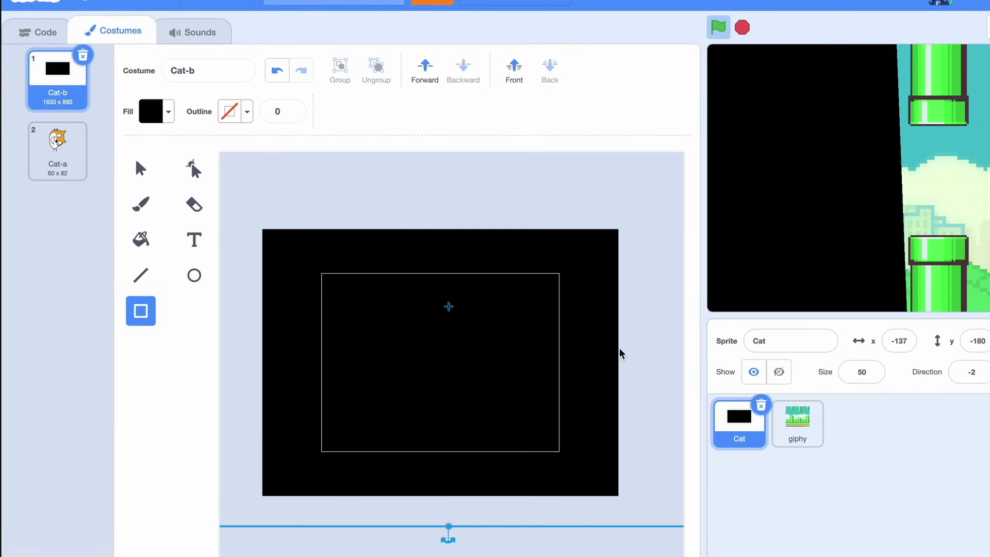
mouse_move(440, 241)
left_mouse_down()
mouse_move(442, 280)
mouse_move(444, 231)
left_mouse_up()
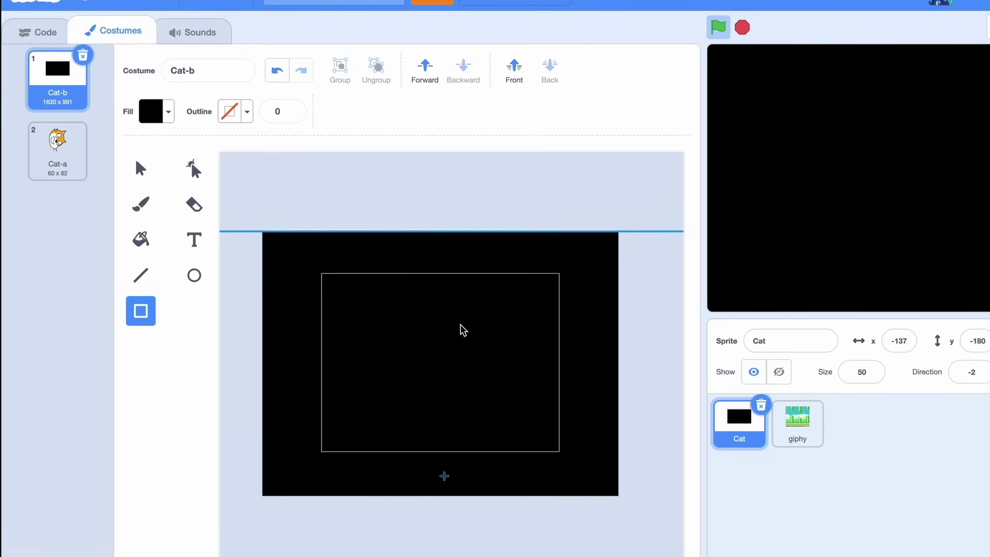
key("ctrl+z")
left_click_drag(440, 290, 440, 228)
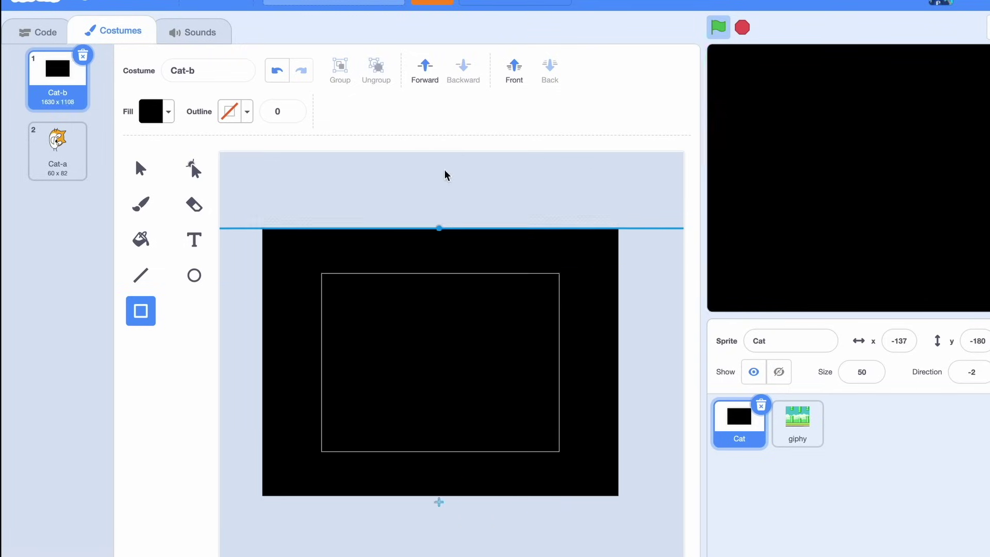
Switch to the brush and set its colour to white for the face.
left_click(140, 204)
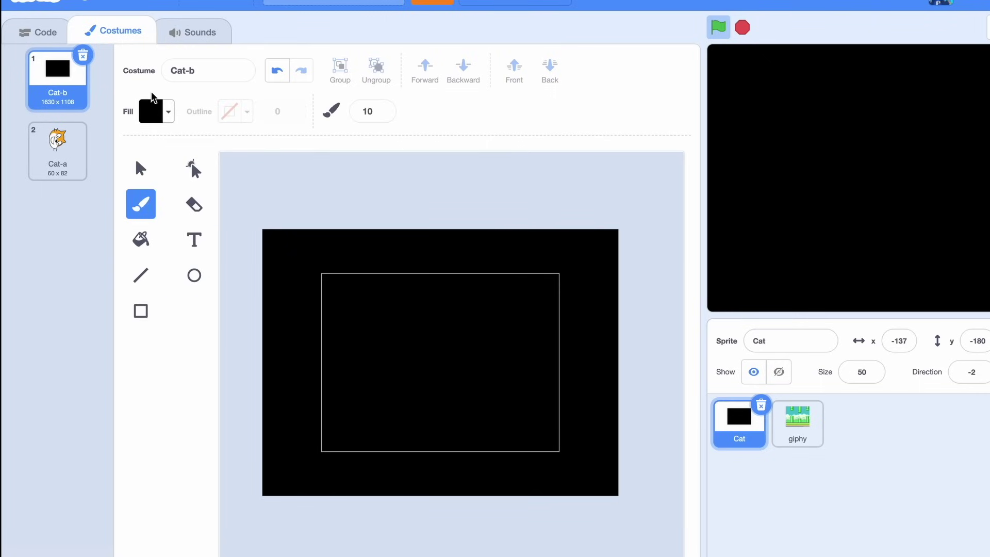
left_click(155, 111)
left_click_drag(103, 257, 218, 252)
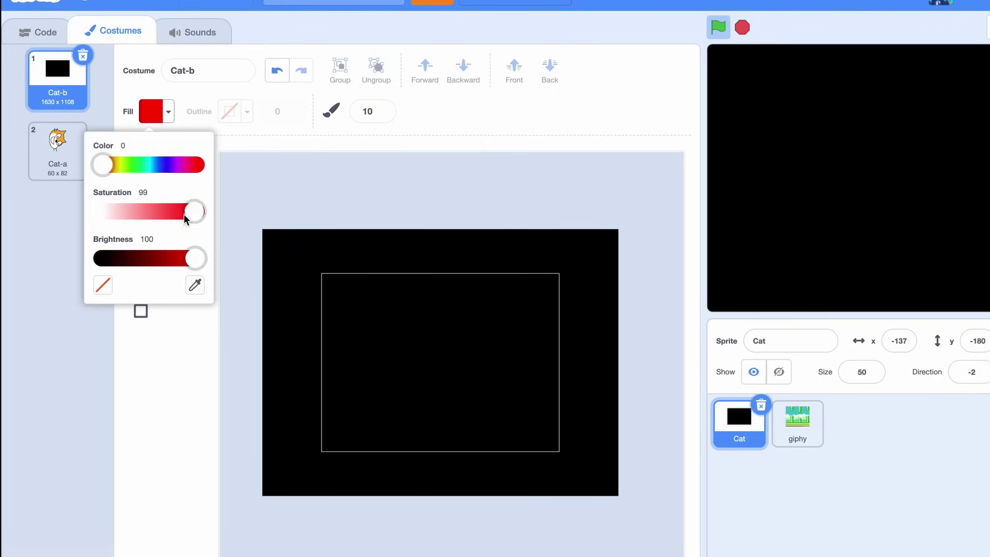
left_click_drag(192, 212, 100, 212)
left_click(381, 108)
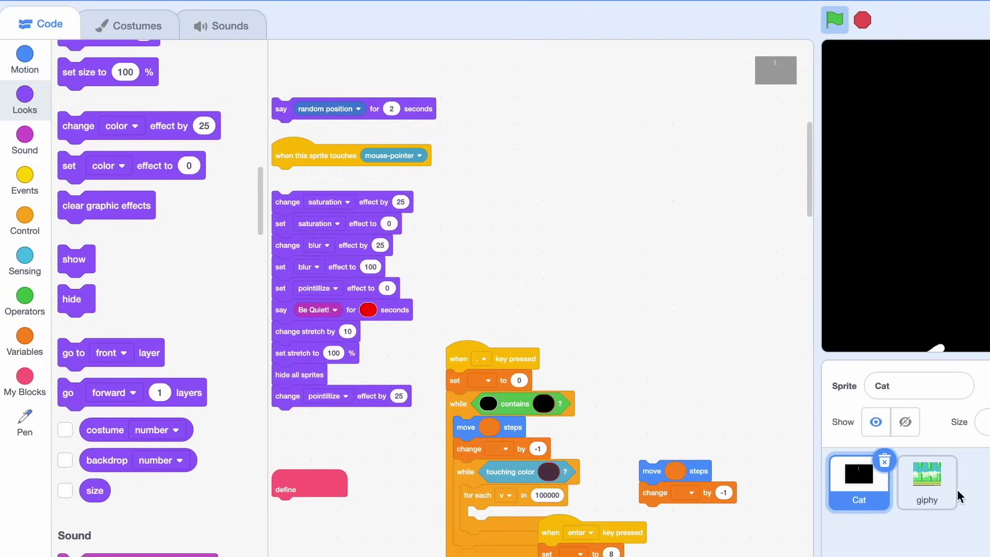
Delete the stray for-each block by dragging it back to the palette.
left_click(958, 495)
mouse_move(475, 325)
left_mouse_down()
mouse_move(871, 494)
mouse_move(864, 499)
left_mouse_up()
left_click(860, 481)
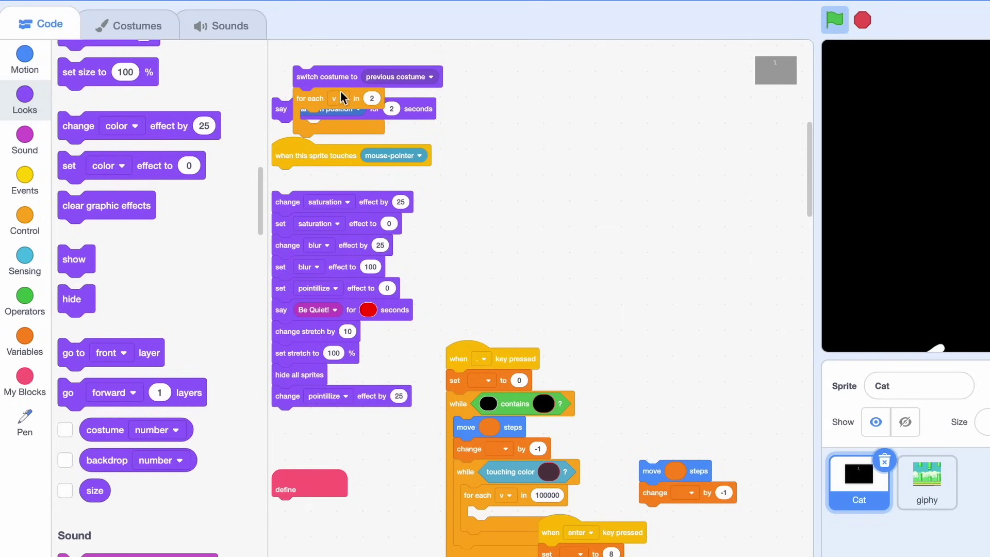
left_click_drag(340, 76, 690, 214)
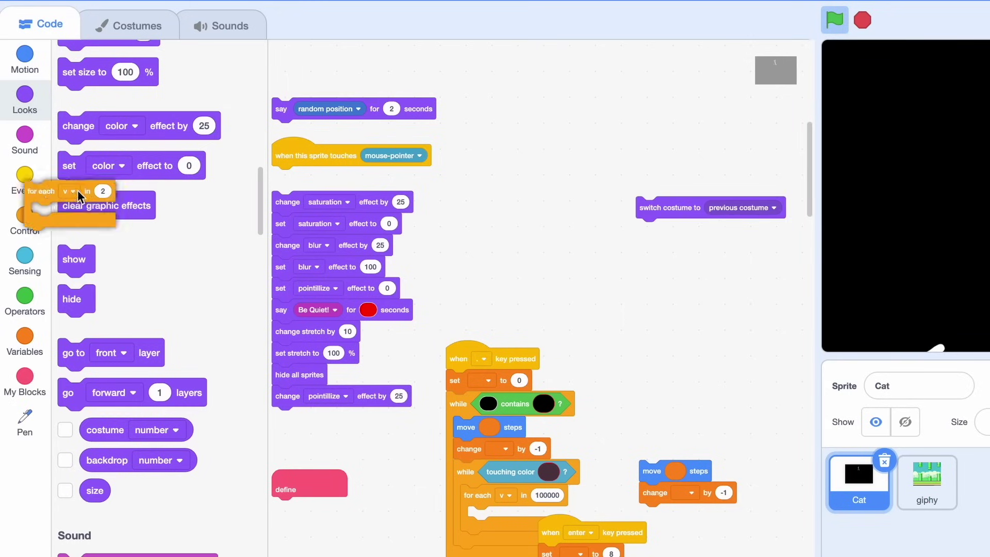
left_click_drag(78, 195, 78, 195)
Duplicate the 'switch costume to previous costume' block and leave both copies loose above the key-pressed script.
left_click_drag(654, 208, 608, 368)
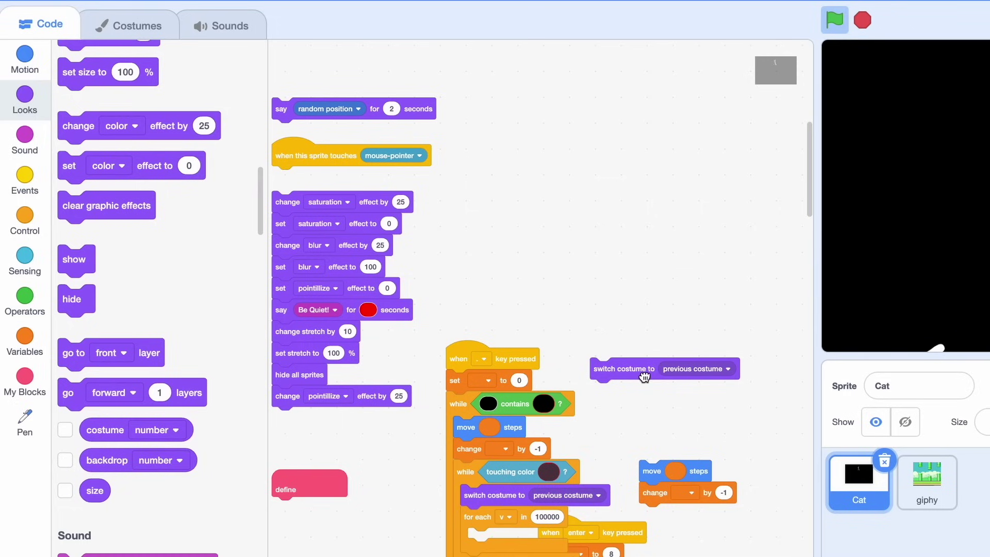
left_click(650, 358)
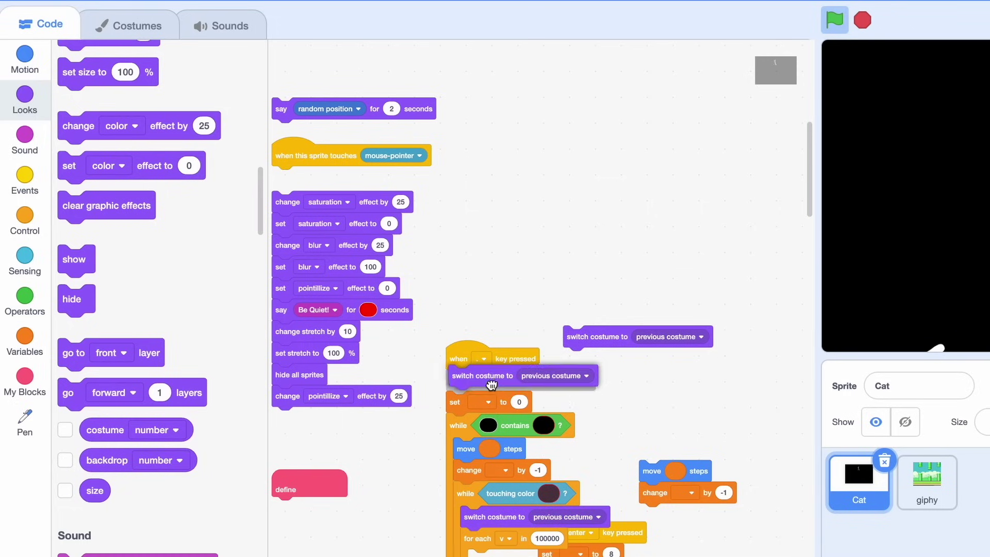
left_click(491, 384)
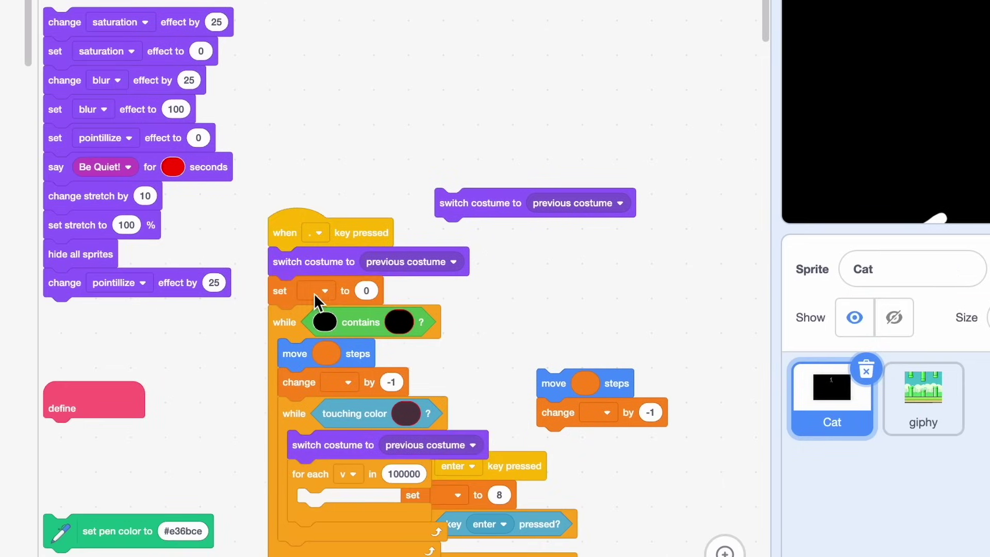
left_click_drag(309, 301, 295, 352)
left_click_drag(369, 262, 422, 112)
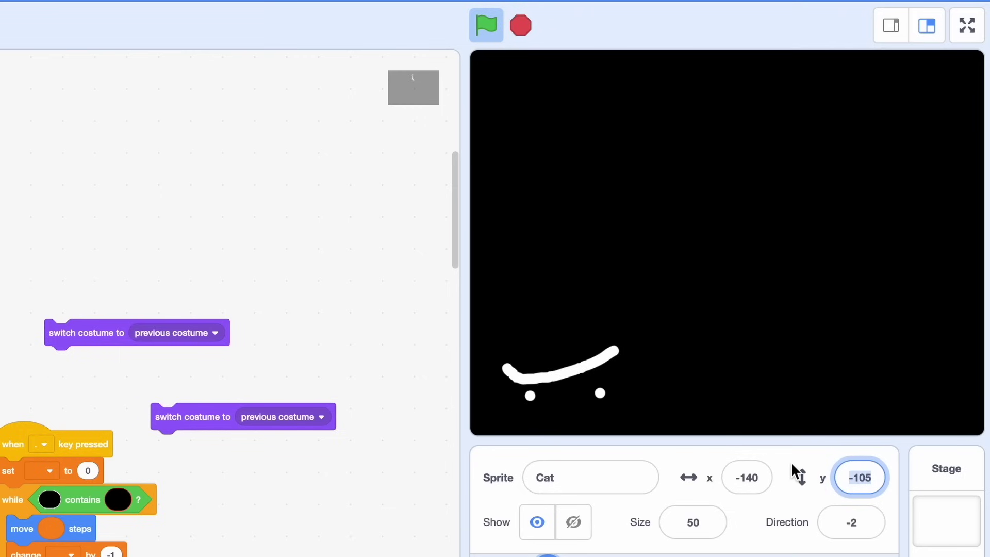
type("0")
Restore the Cat's normal costume and test-fly it between the pipes with the space key.
left_click(195, 418)
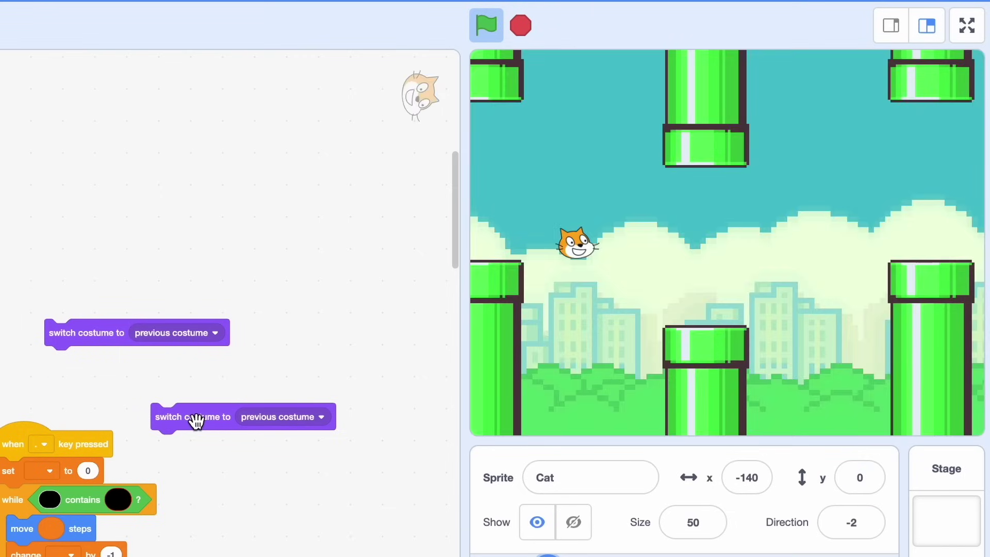
key("space")
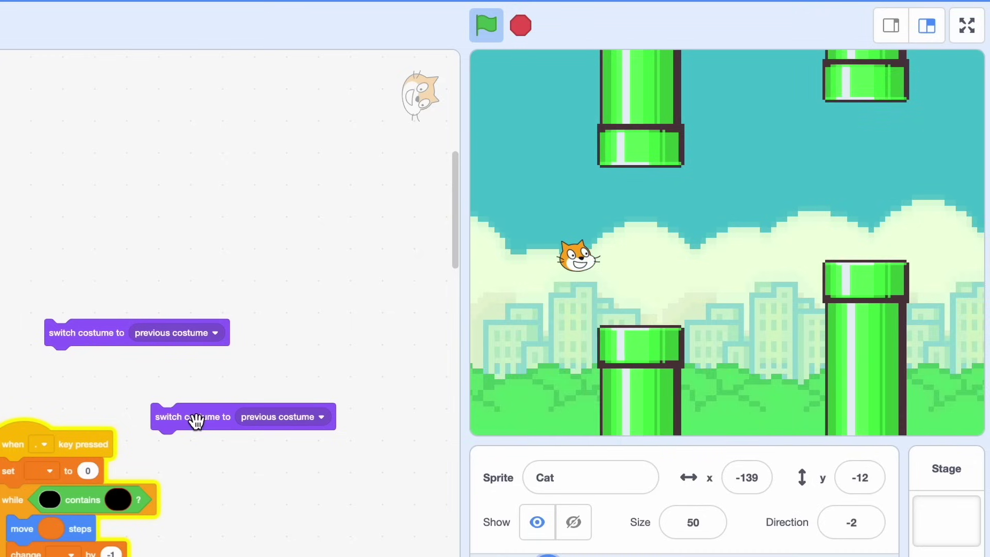
key("space")
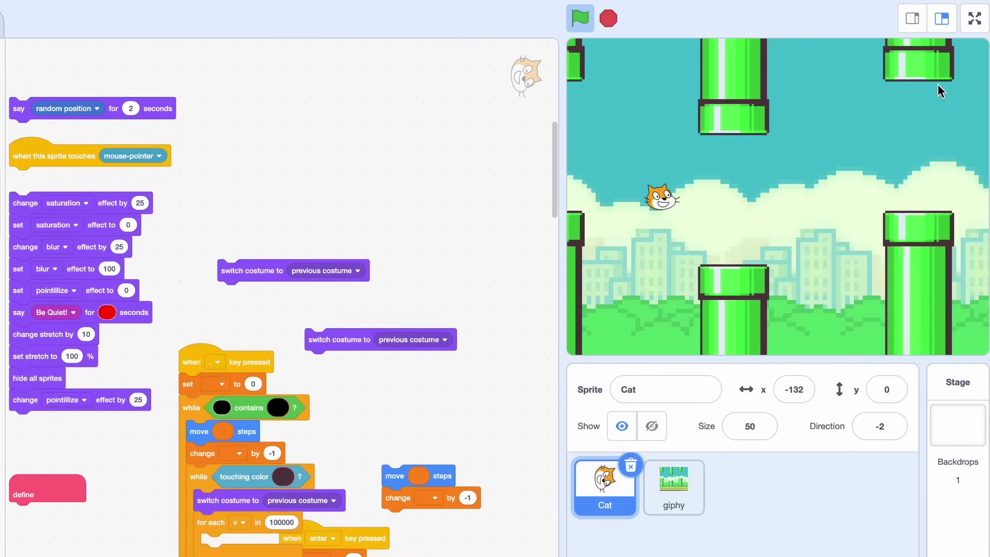
left_click(974, 19)
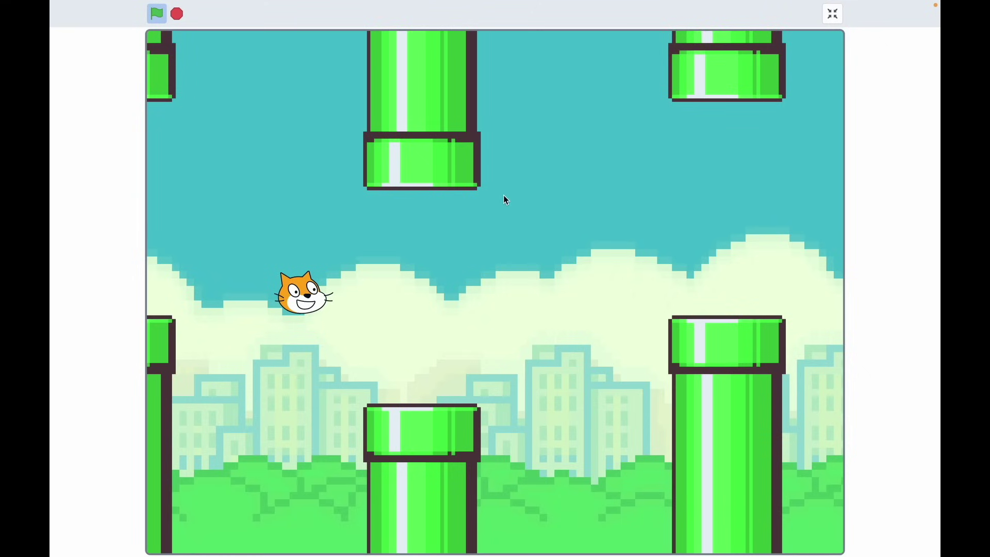
Keep the Cat airborne between the scrolling pipes with repeated space-key flaps in full-screen.
key("space")
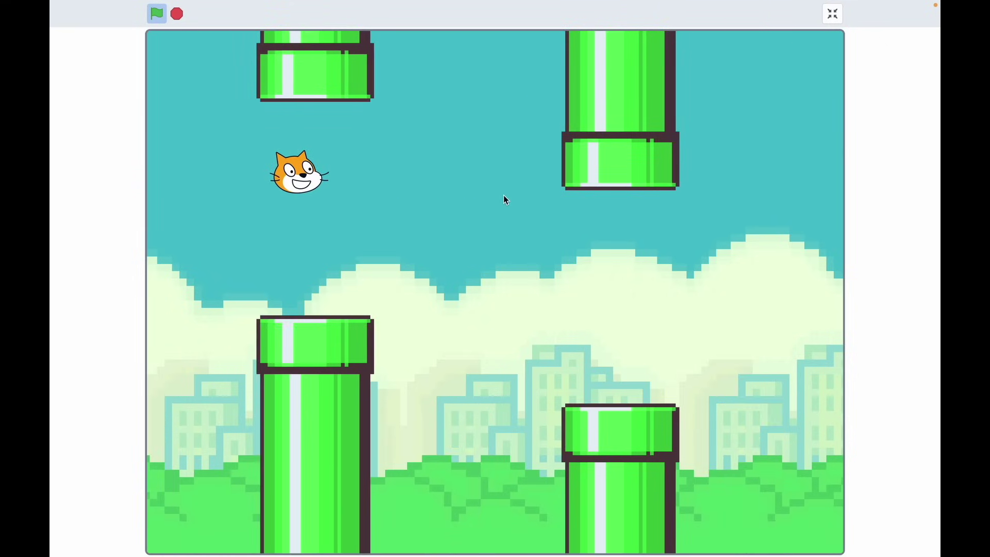
key("space")
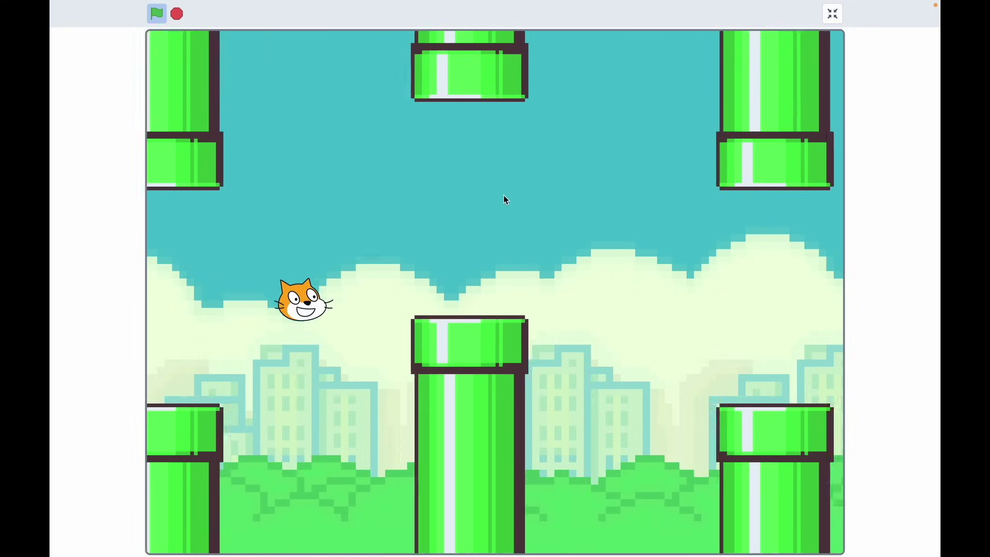
key("space")
key("space")
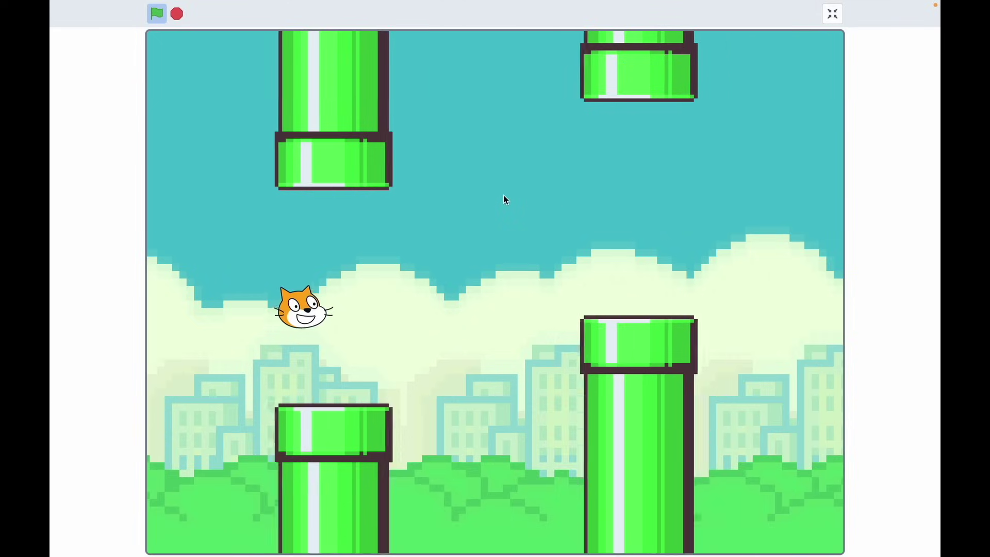
key("space")
key("space")
key("space")
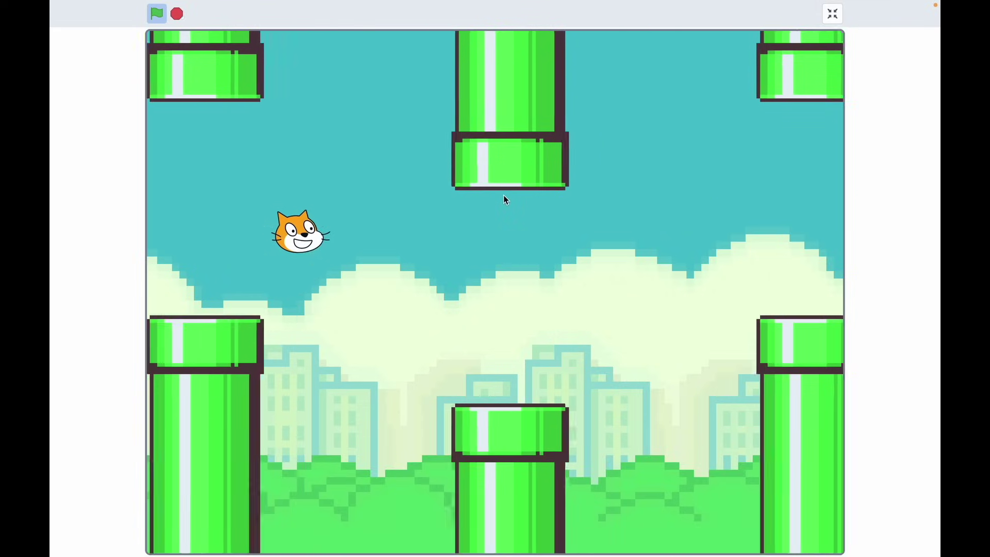
key("space")
key("space")
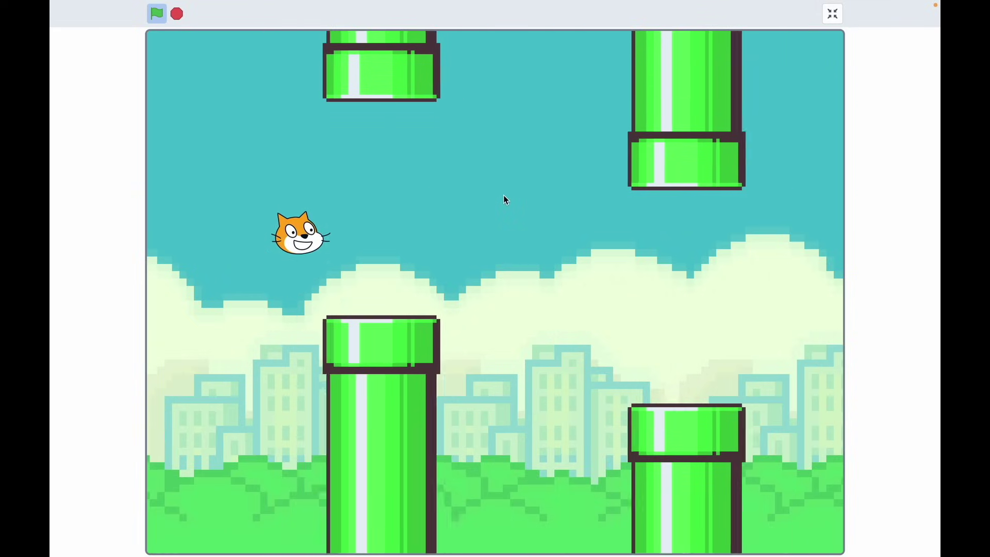
key("space")
key("space")
key("space")
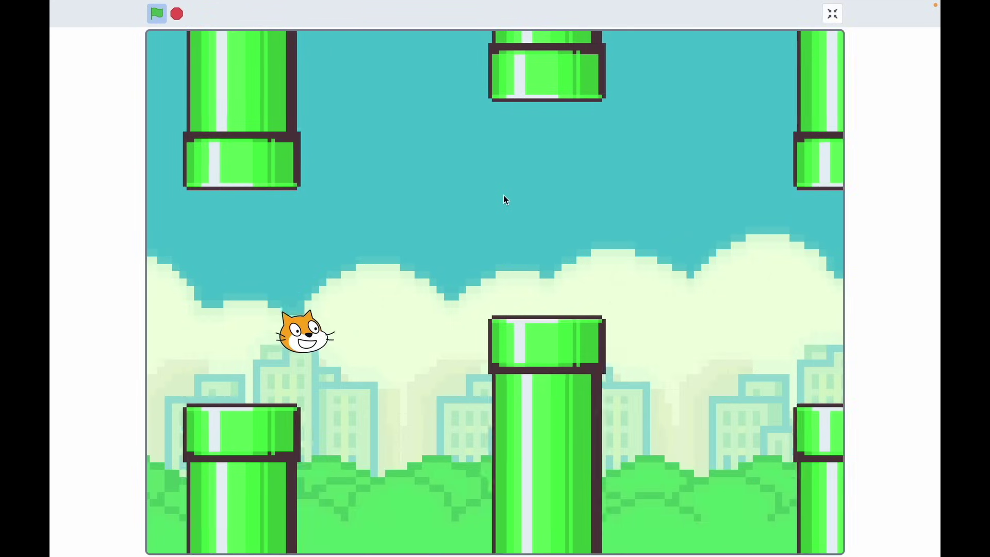
key("space")
key("space")
key("space")
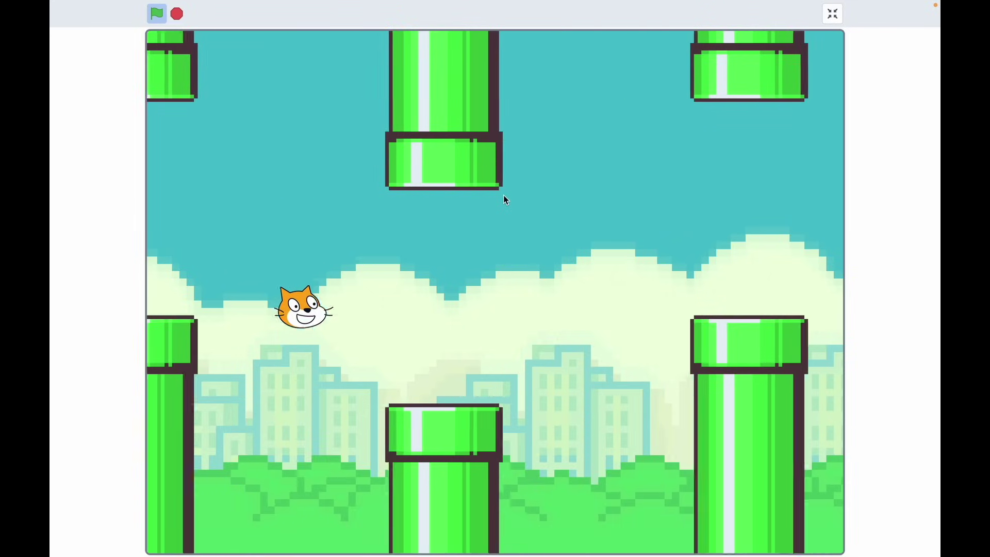
key("space")
key("space")
key("space")
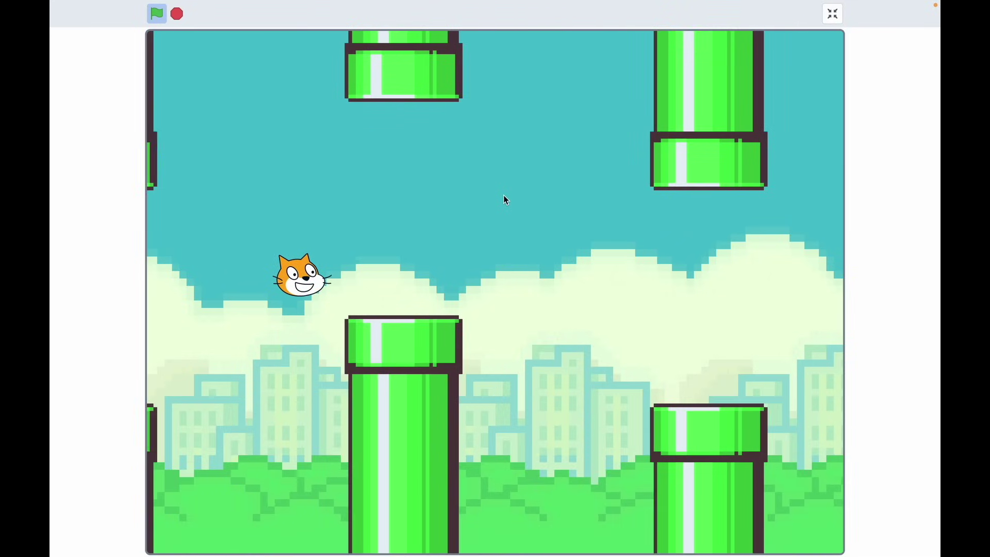